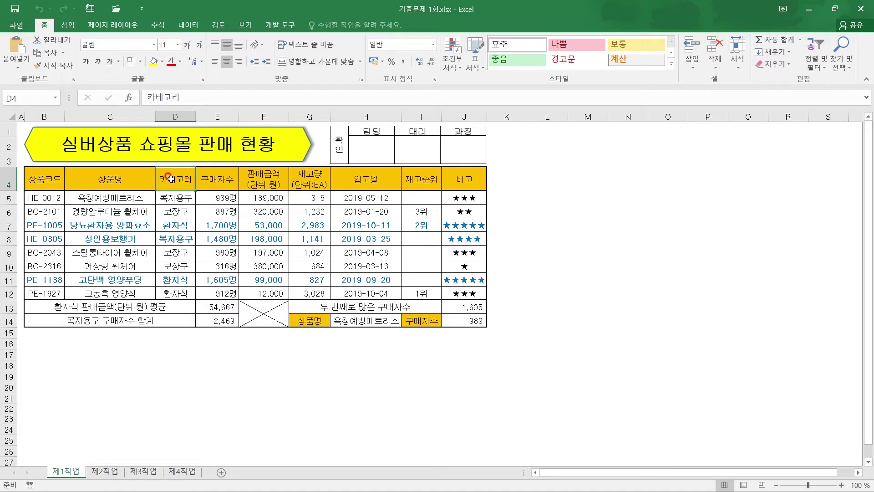
Step: Examine the 구매자수 header, the 상품명 and 구매자수 lookup cells in row 14, and the first product's name and buyer count
left_click(233, 178)
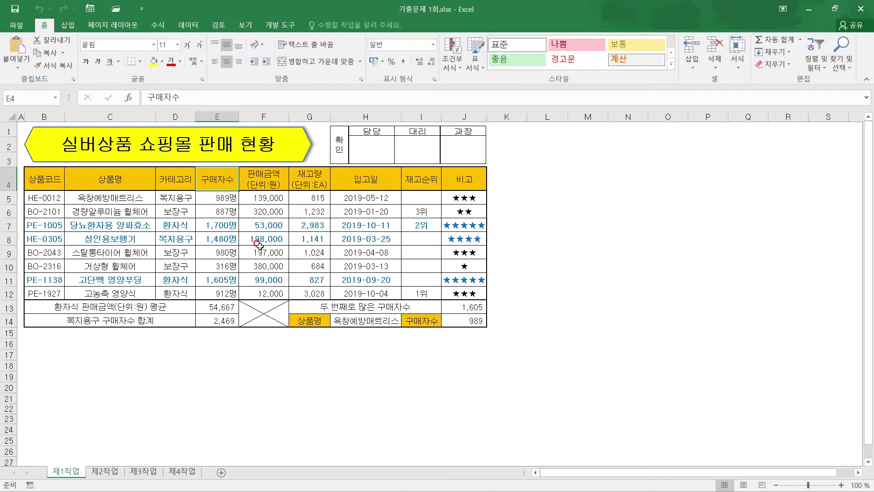
left_click(306, 324)
left_click(432, 321)
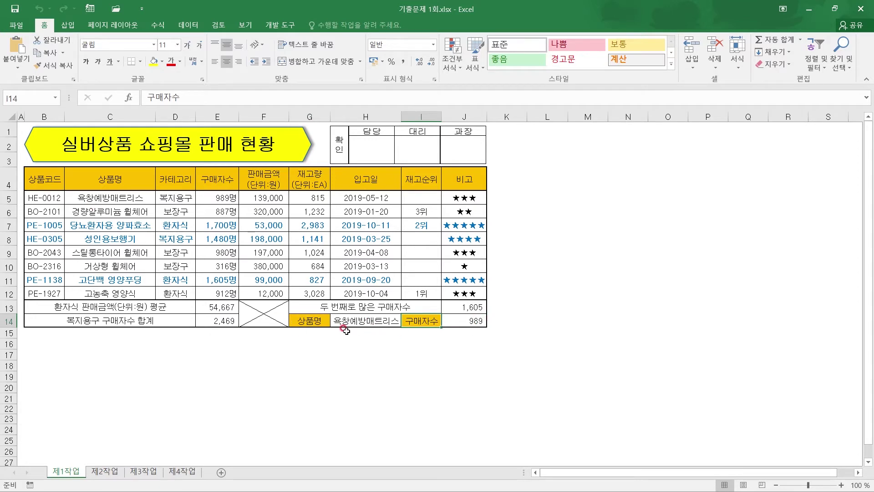
left_click(122, 199)
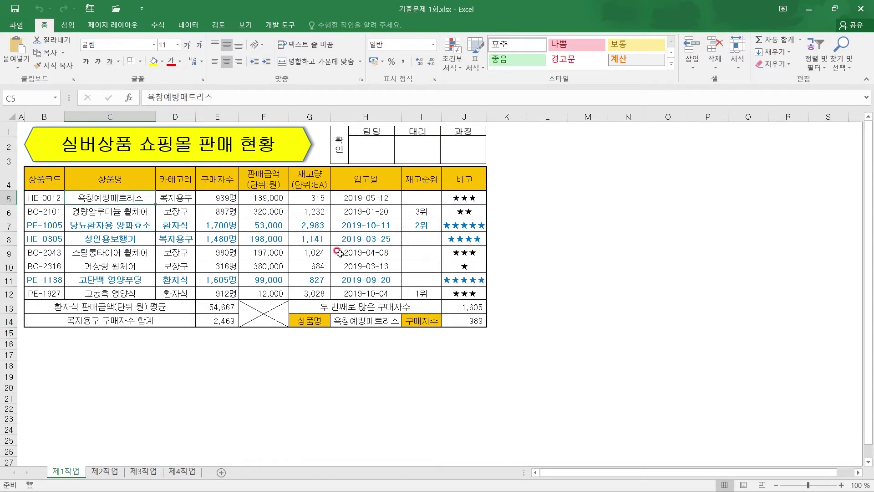
left_click(206, 198)
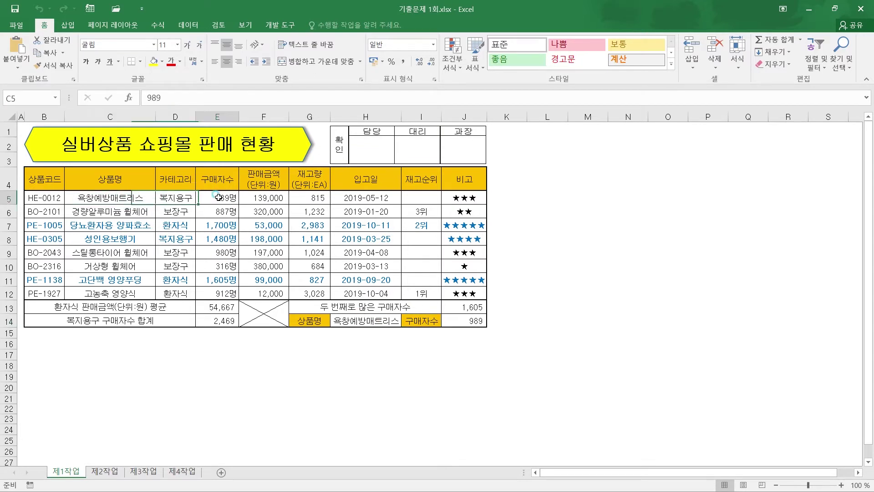
Step: Choose 성인용보행기 as the product in H14 and compare the lookup with that product's table row
left_click(377, 320)
left_click(404, 323)
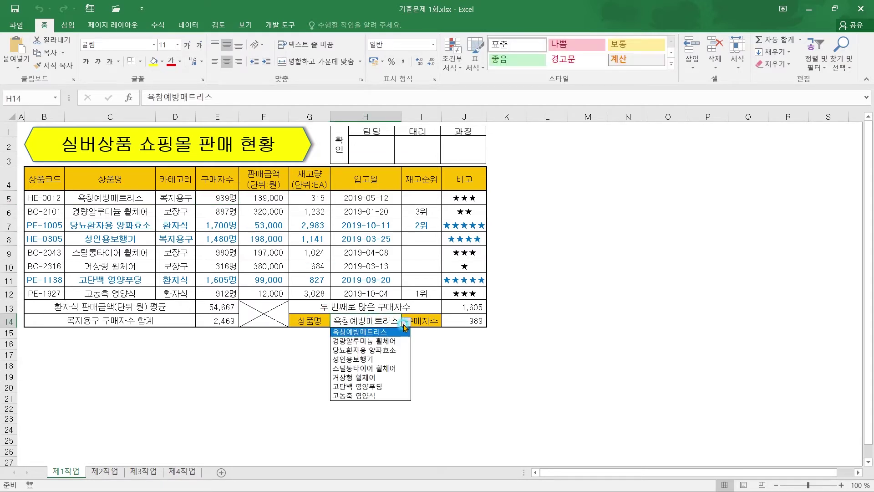
left_click(359, 360)
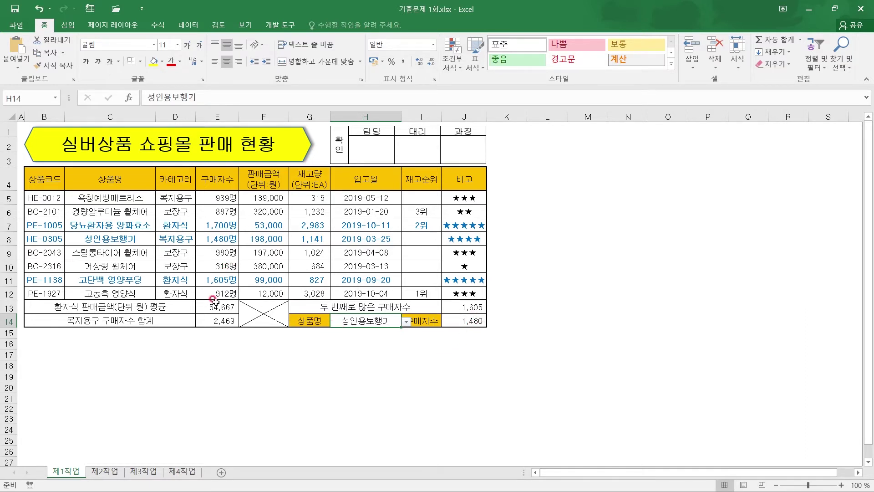
left_click_drag(102, 238, 207, 238)
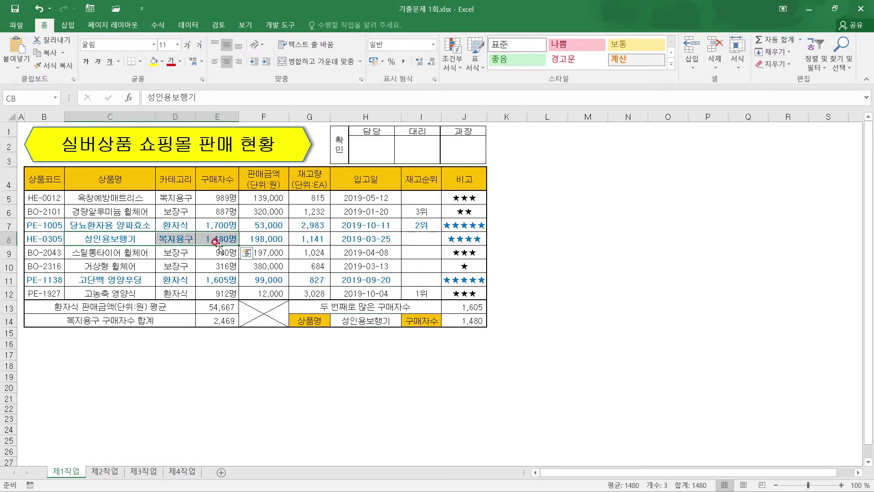
left_click(320, 336)
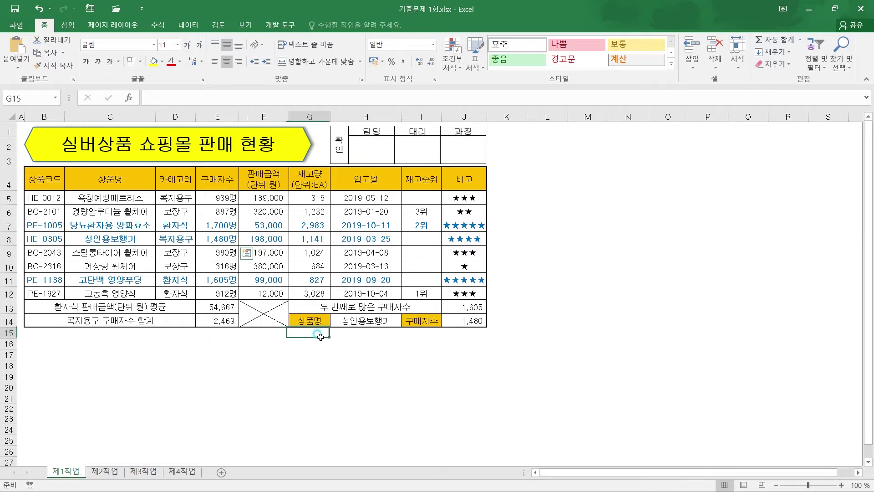
Step: Choose 거상형 휠체어 as the product in H14 and review the lookup row
left_click(373, 321)
left_click(405, 322)
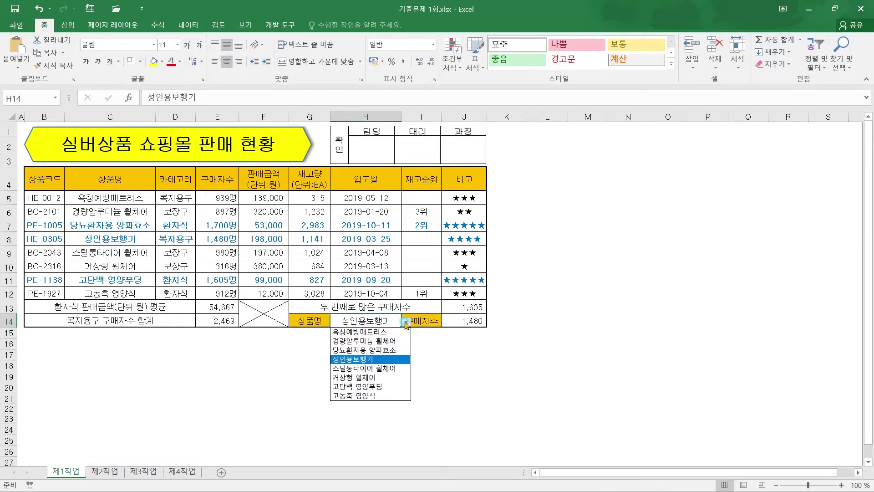
left_click(359, 373)
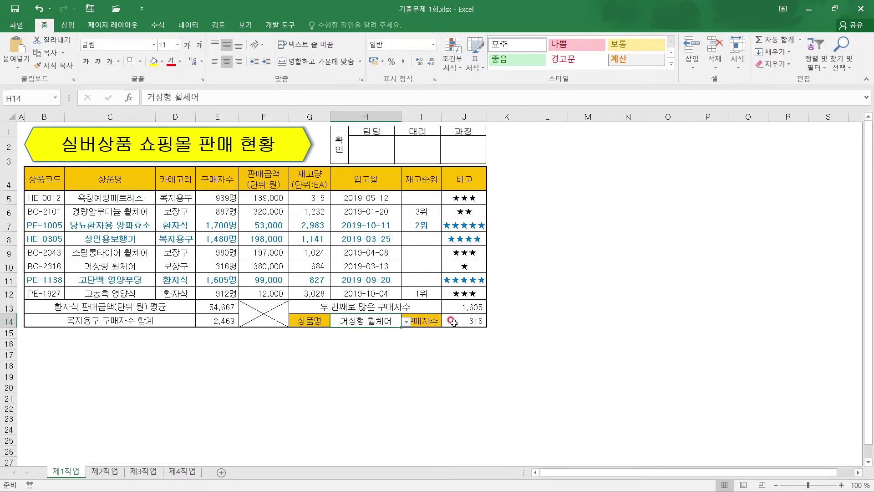
left_click(309, 325)
left_click_drag(309, 325, 435, 321)
left_click(497, 331)
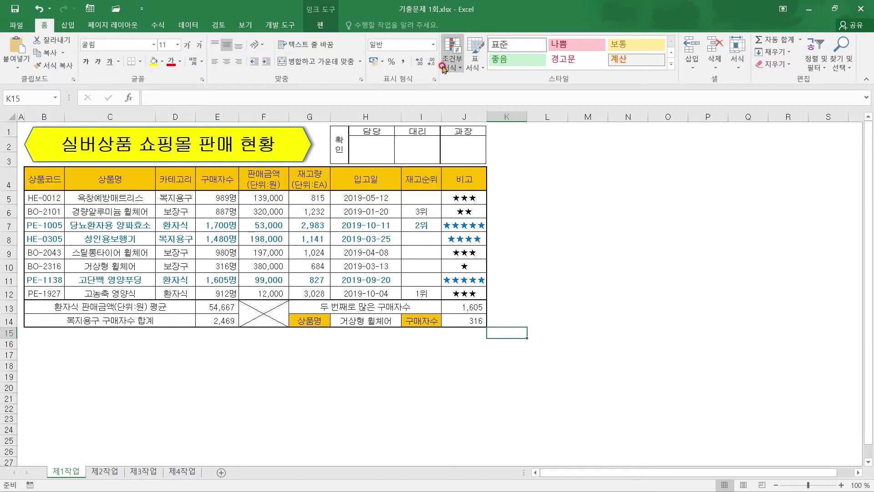
Step: Draw a horizontal text box beside the table, spanning about columns K to O and rows 9 to 13
left_click(187, 27)
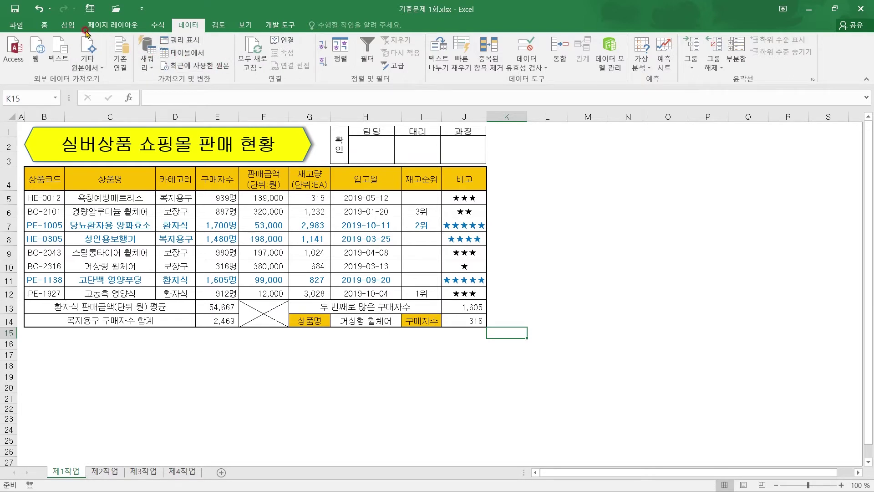
left_click(68, 25)
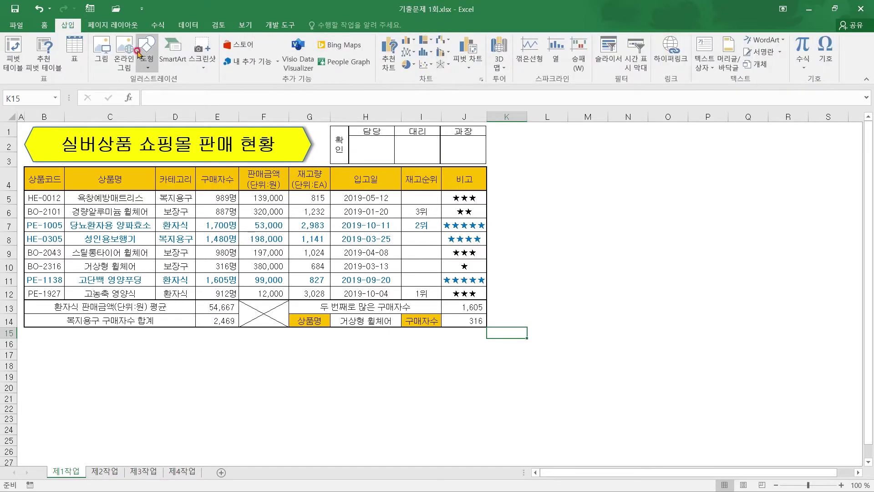
left_click(146, 66)
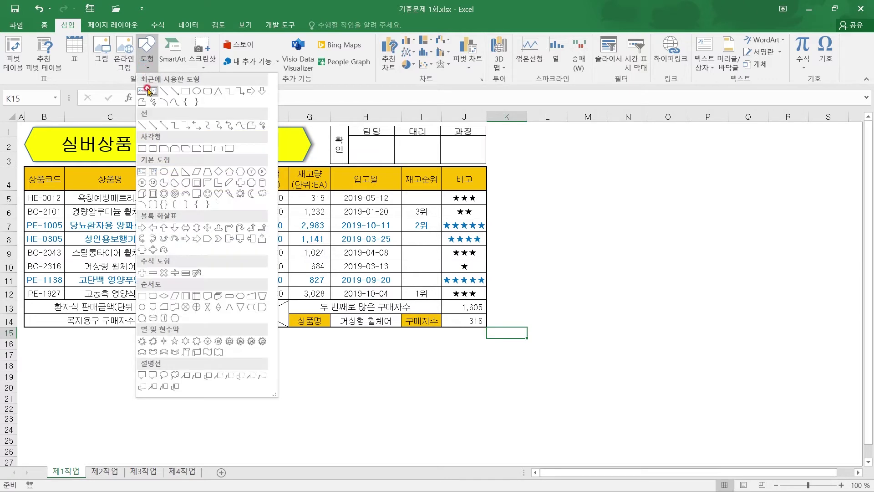
left_click(148, 90)
mouse_move(504, 248)
left_mouse_down()
mouse_move(583, 308)
mouse_move(676, 313)
left_mouse_up()
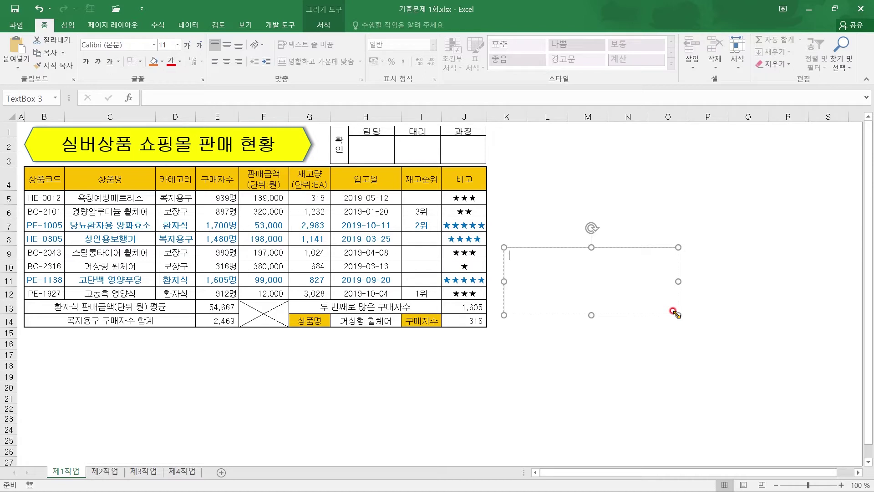
Step: Write "상품명에 따른 구매자수를 표시하시오." in the text box with "Vlookup함수를 이용" on a second line
type("상품명에")
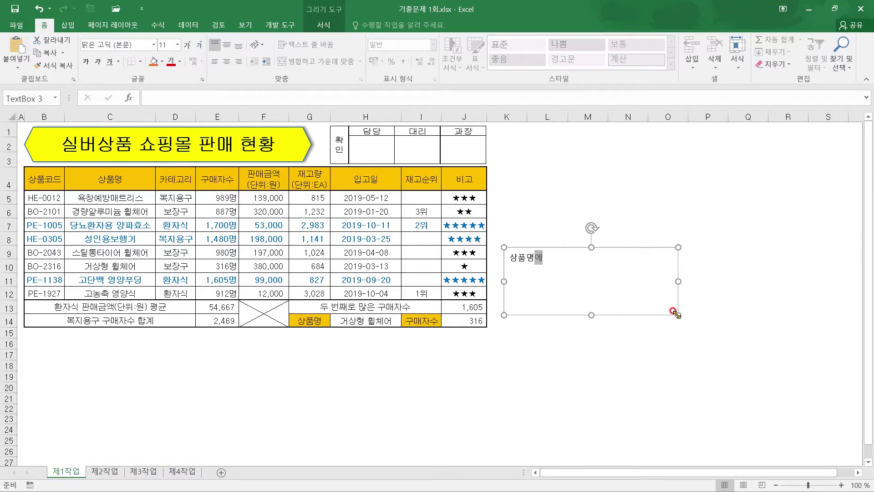
type(" 따른 구매자")
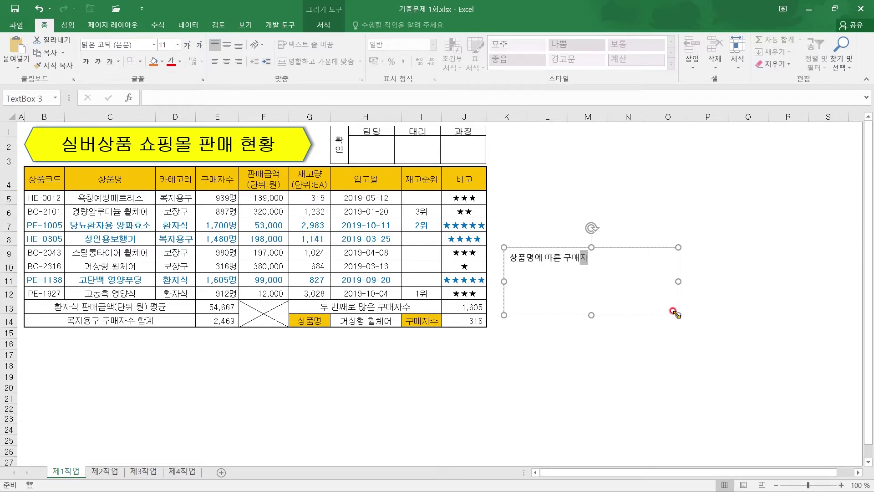
type("수를 표시하시오.")
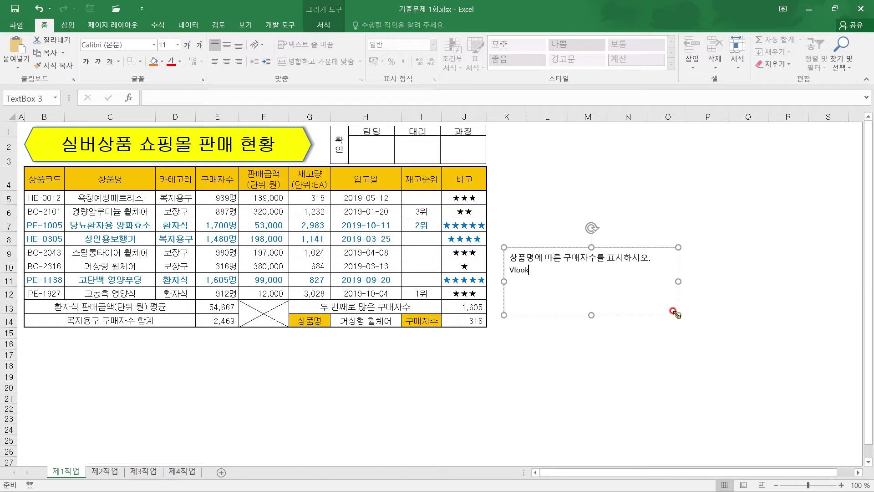
type("함ㅅ")
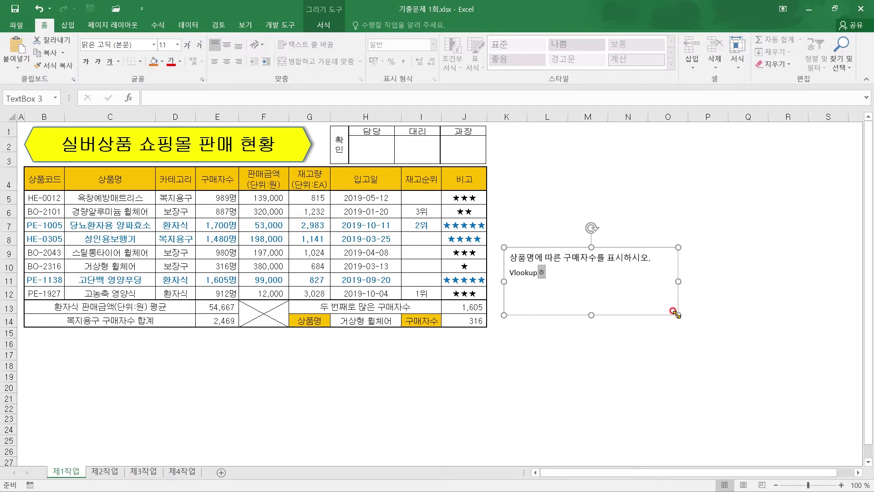
type("를 이용")
left_click(637, 344)
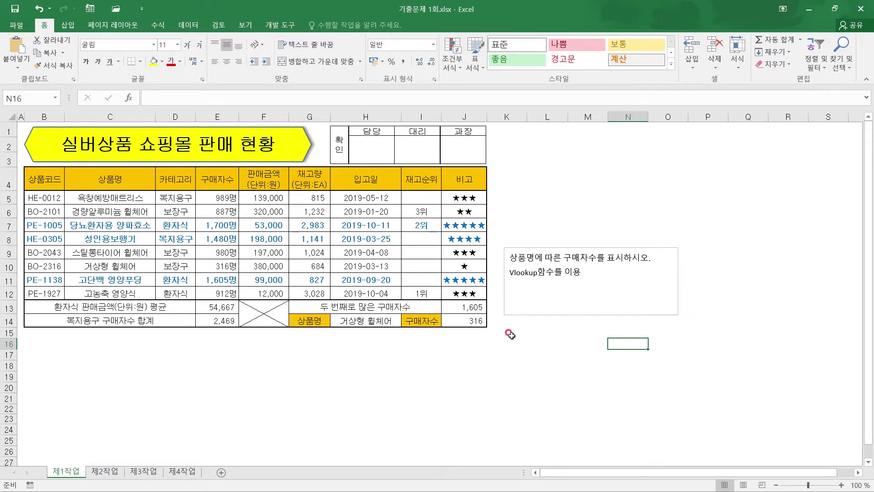
Step: Copy the 상품명 label from G14 to G15 and the 구매자수 label from I14 to I15
left_click(308, 321)
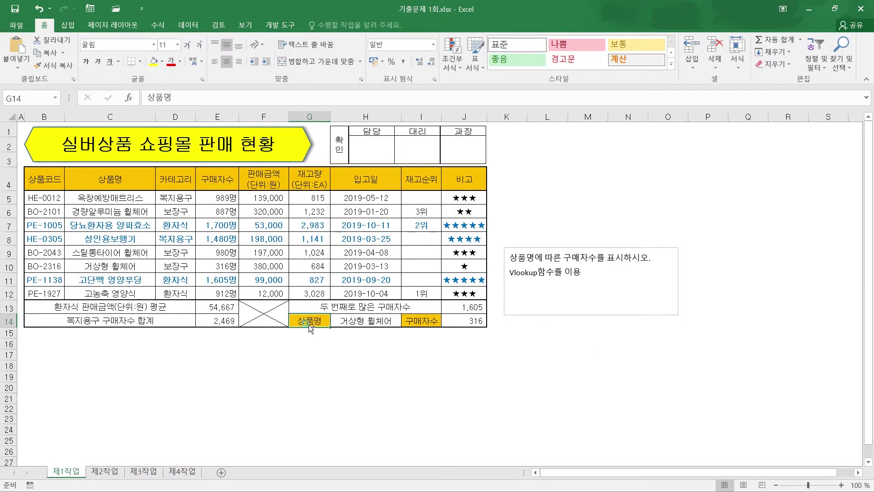
left_click_drag(309, 324, 307, 336)
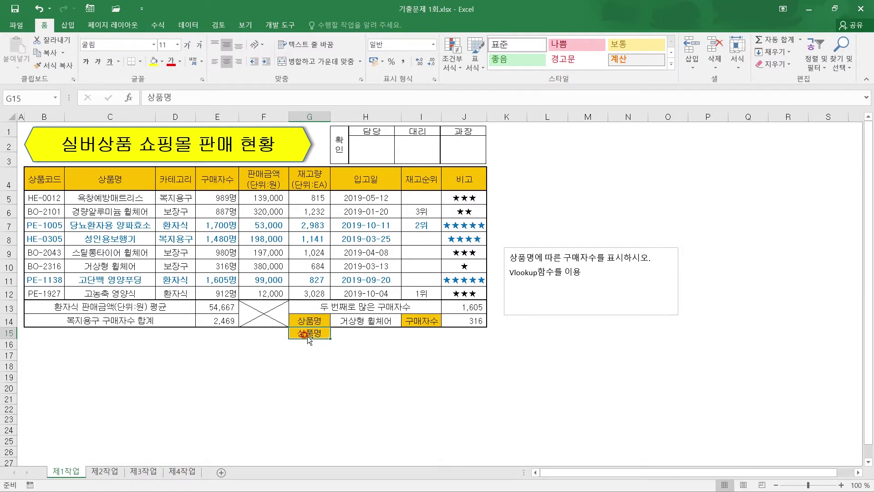
left_click(409, 323)
left_click_drag(411, 325, 409, 334)
left_click(351, 336)
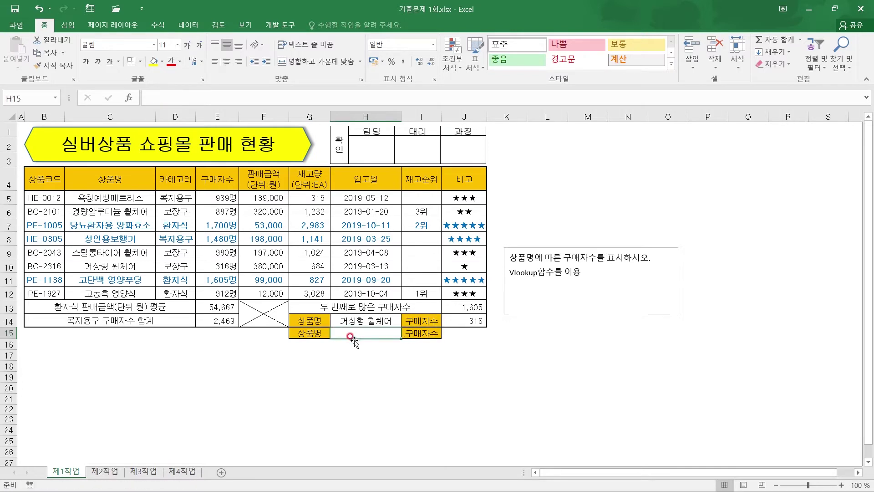
left_click(347, 362)
Step: Apply all borders to the practice row G15:J15
left_click_drag(321, 336, 459, 334)
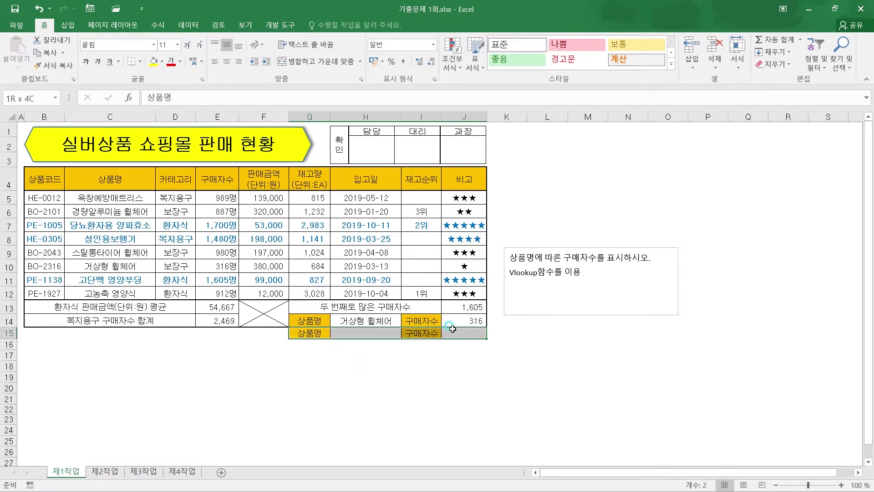
left_click(140, 61)
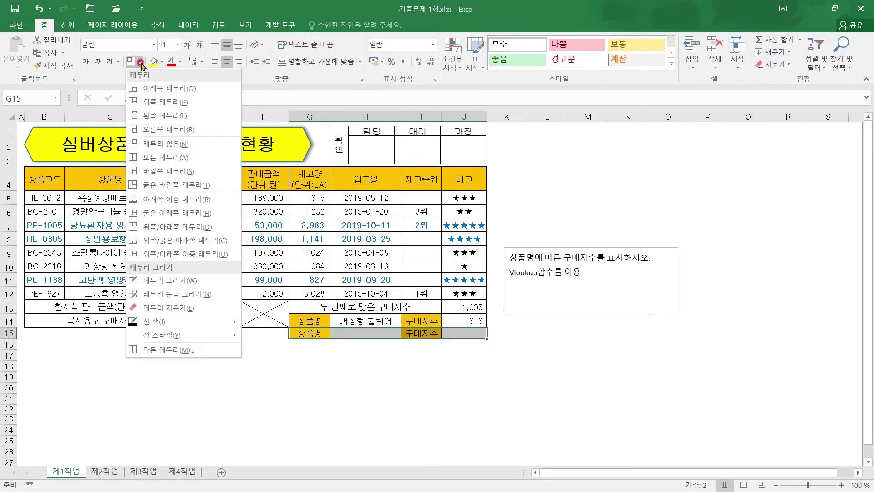
left_click(167, 157)
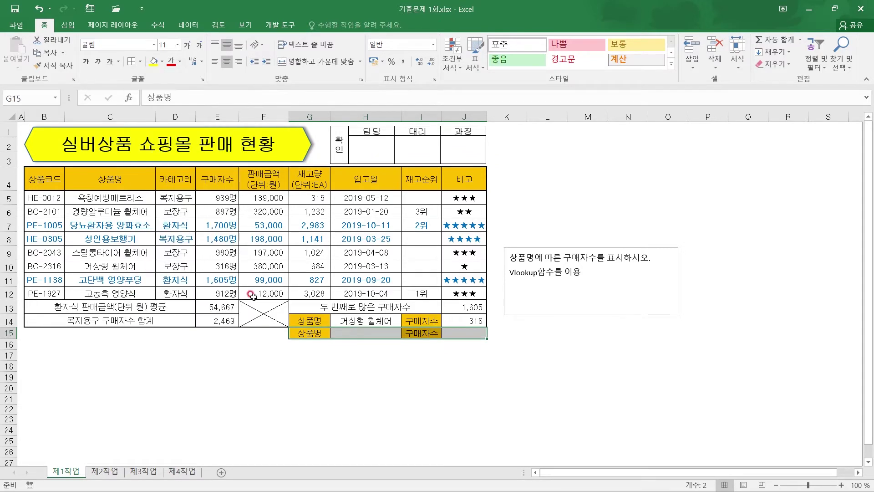
left_click(308, 384)
Step: Add list-type data validation to H15 with the product names in =$C$5:$C$12 as its source
left_click(364, 335)
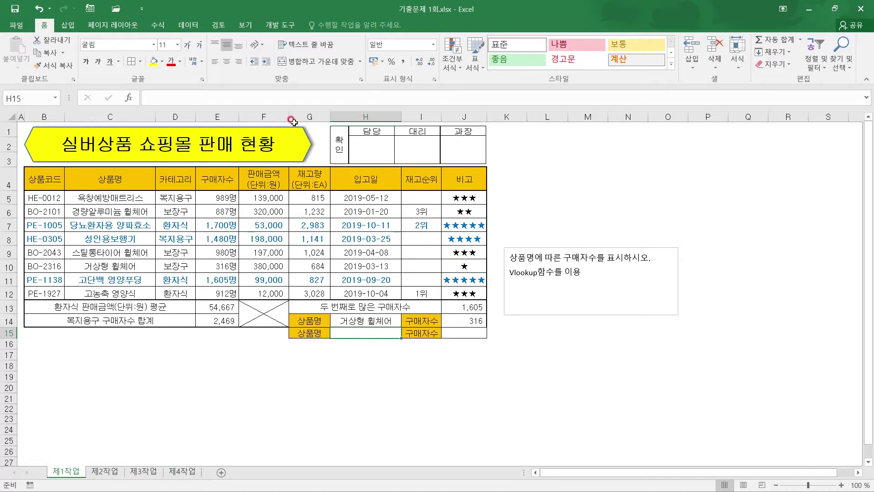
left_click(182, 26)
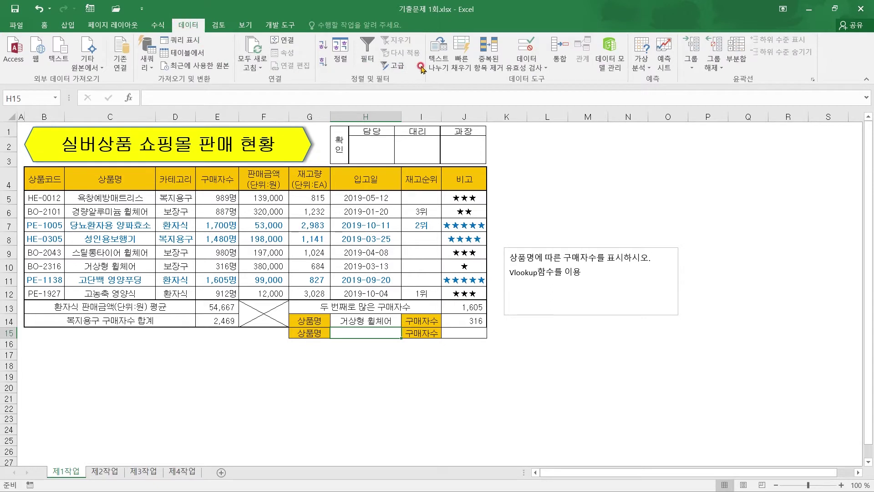
left_click(526, 64)
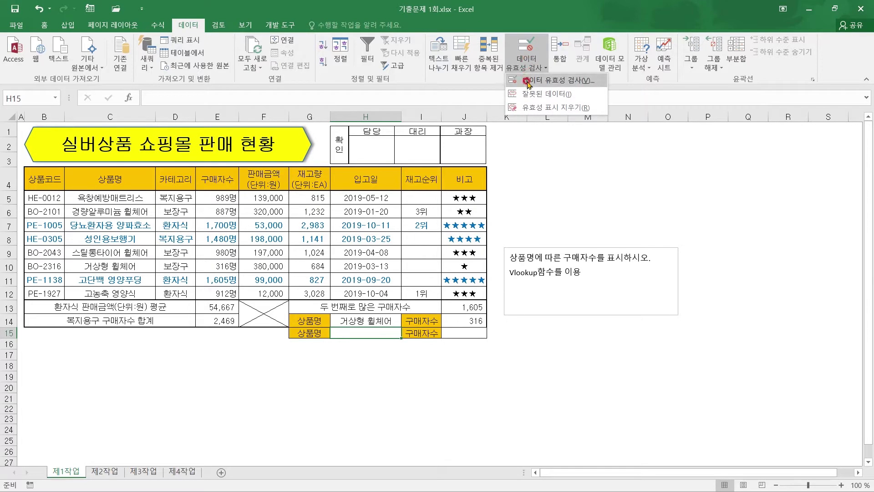
left_click(546, 81)
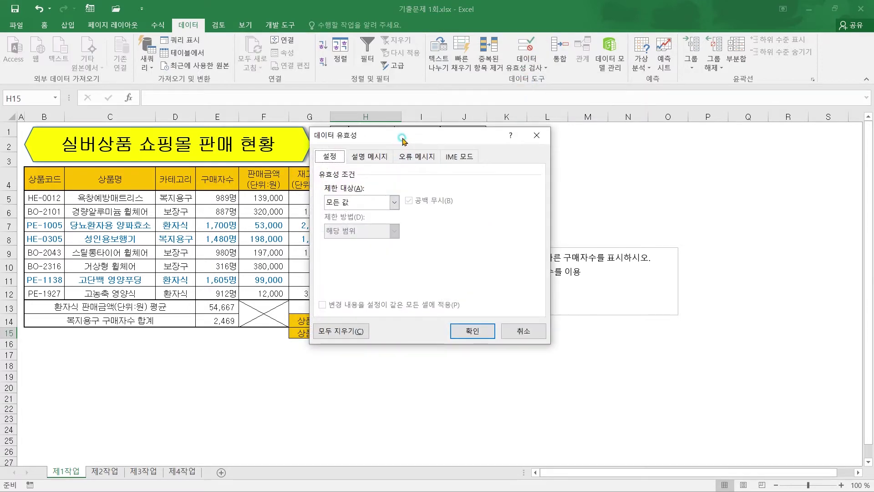
left_click_drag(402, 141, 419, 69)
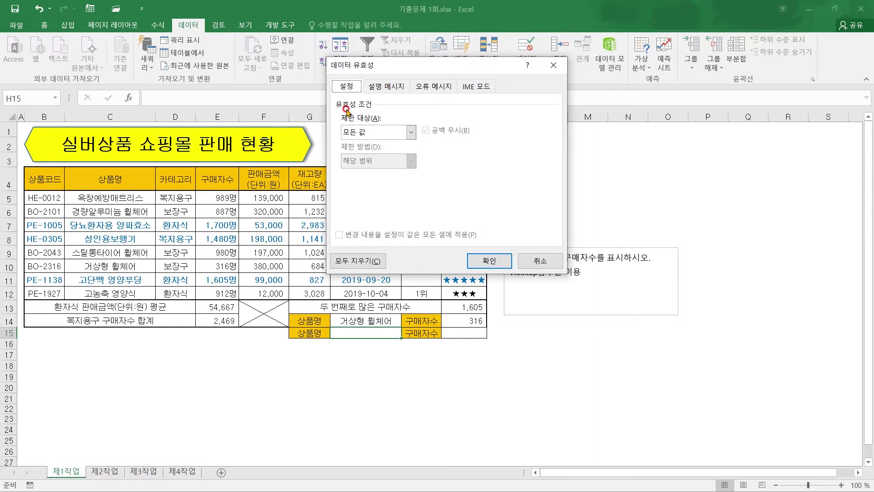
left_click(360, 133)
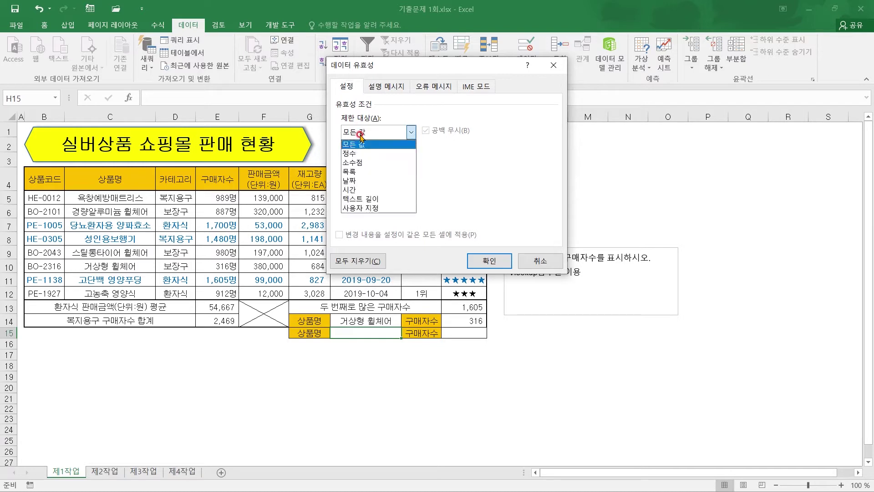
left_click(359, 172)
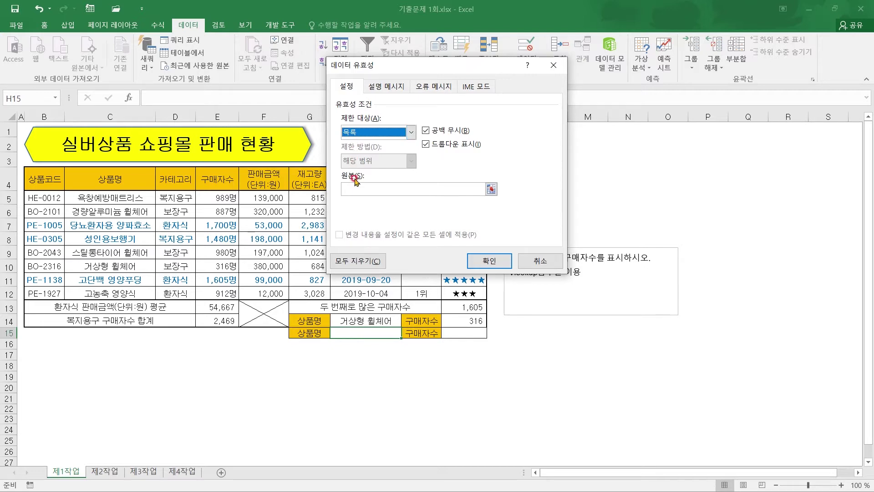
left_click(340, 190)
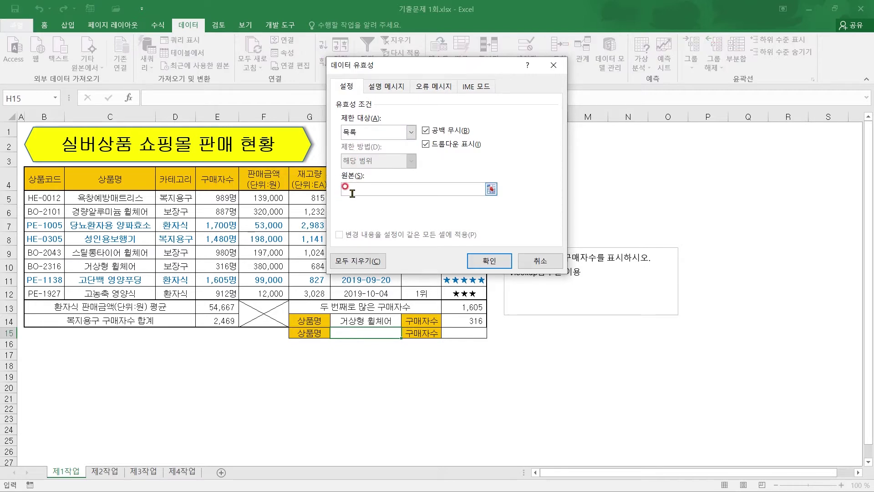
left_click_drag(106, 197, 100, 293)
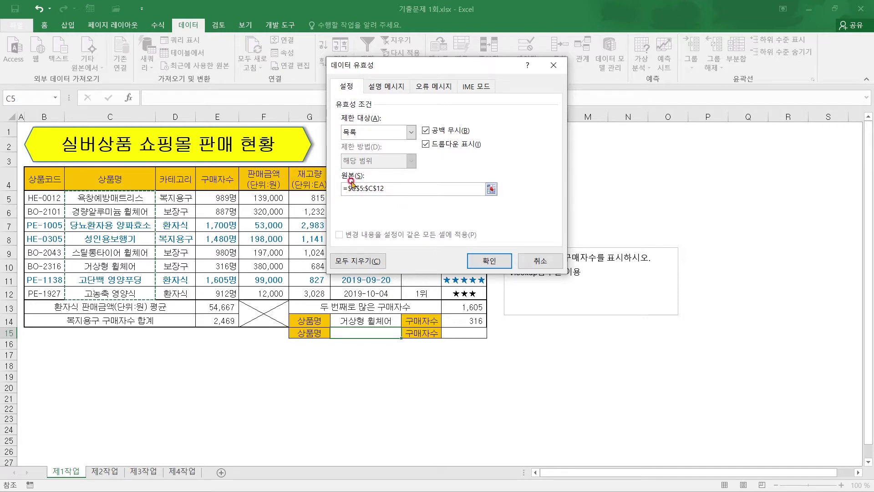
left_click(490, 261)
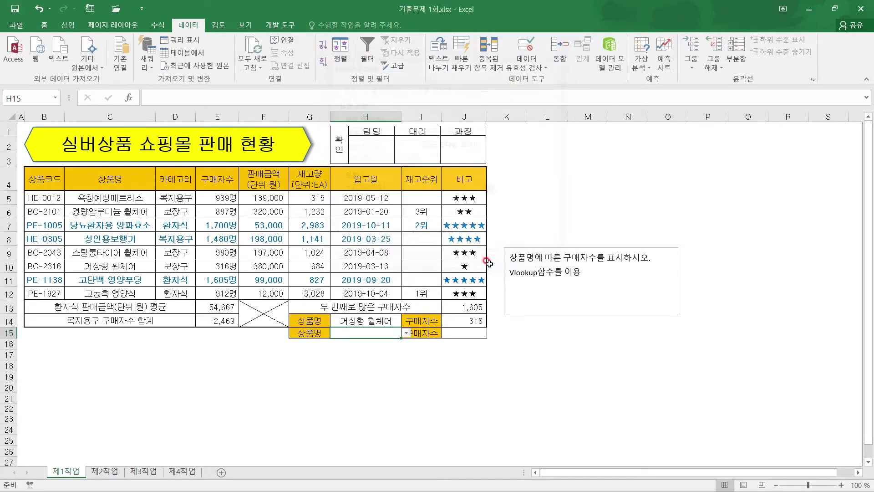
Step: Try the H15 dropdown with 성인용보행기, and set the product name to 거상형 휠체어
left_click(406, 334)
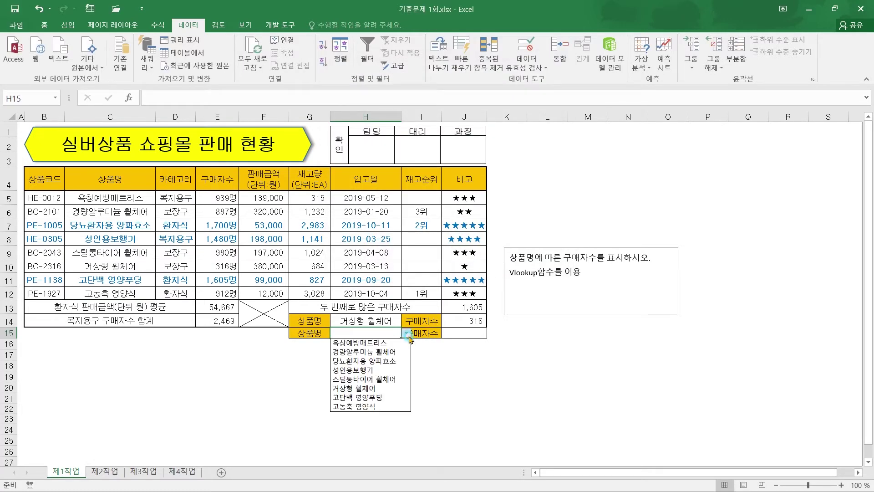
left_click(372, 370)
left_click(406, 334)
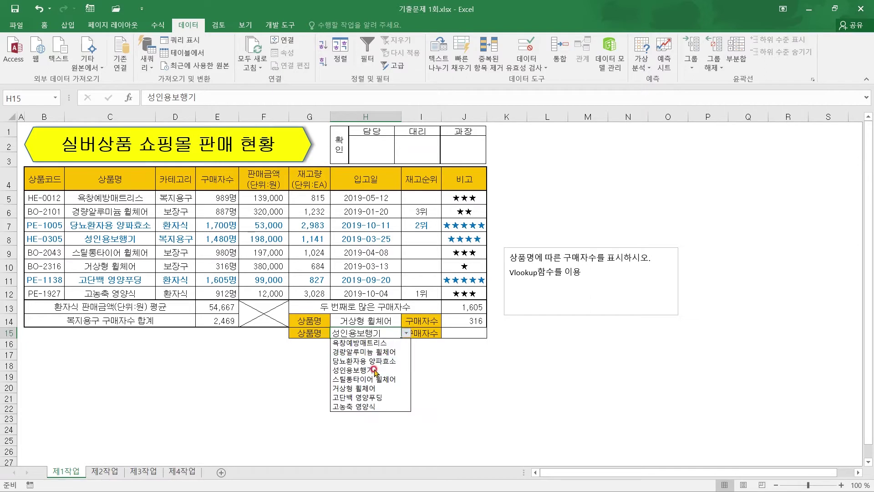
left_click(372, 388)
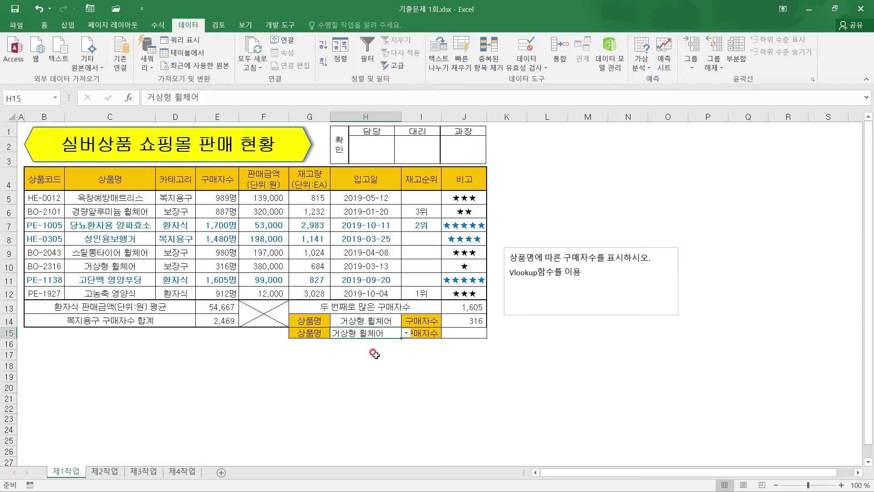
Step: Test the H15 validation by trying to enter the unlisted text 아아앙, and cancel the entry
type("아아앙")
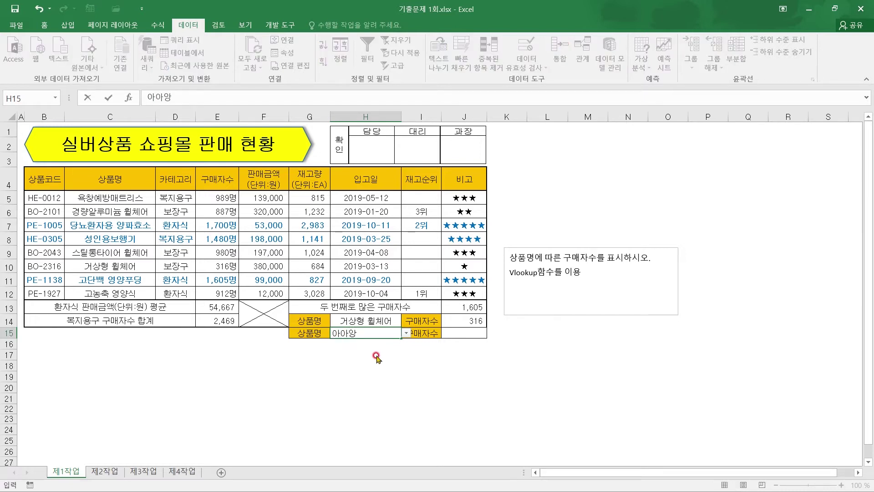
key("Return")
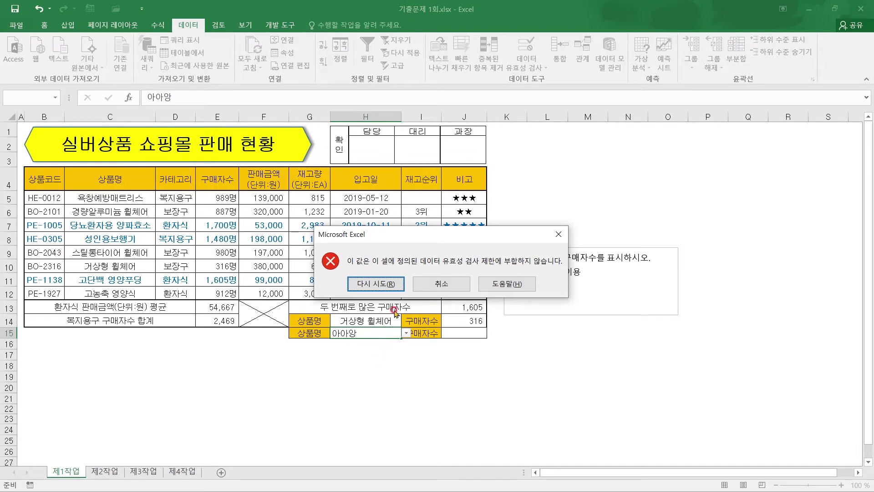
left_click(441, 285)
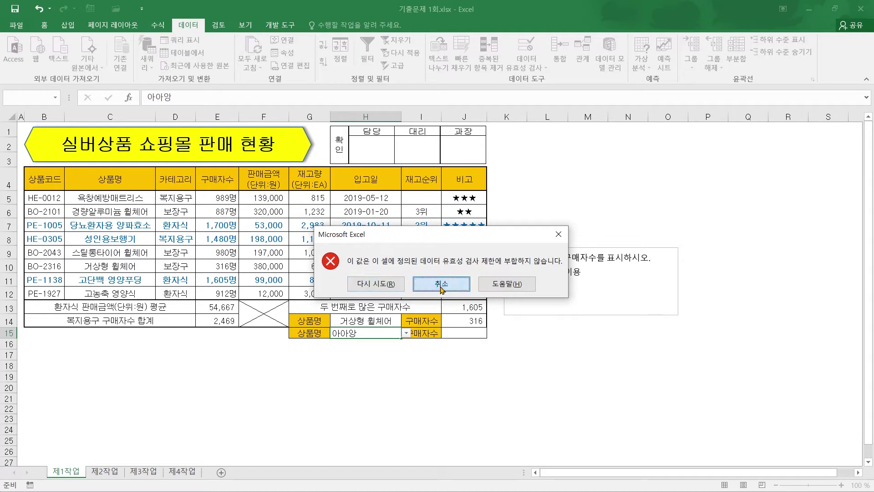
left_click(443, 387)
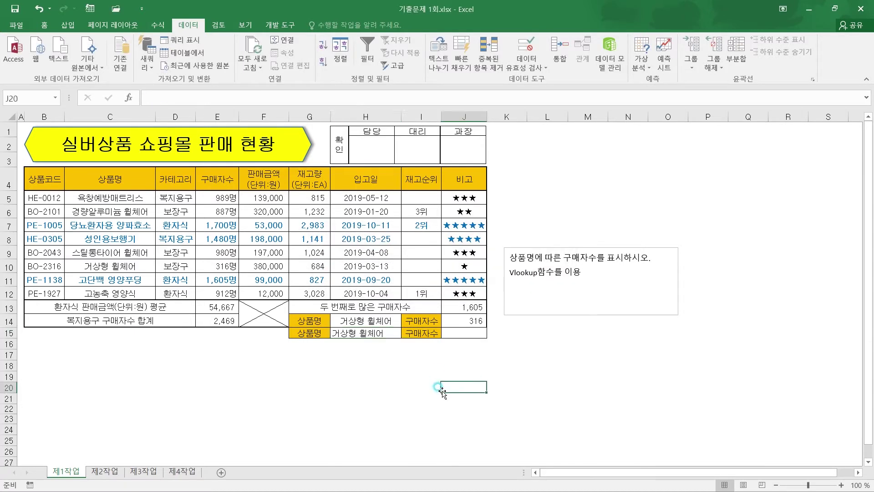
Step: Select the empty buyer-count cell J15 in the practice row
left_click(381, 336)
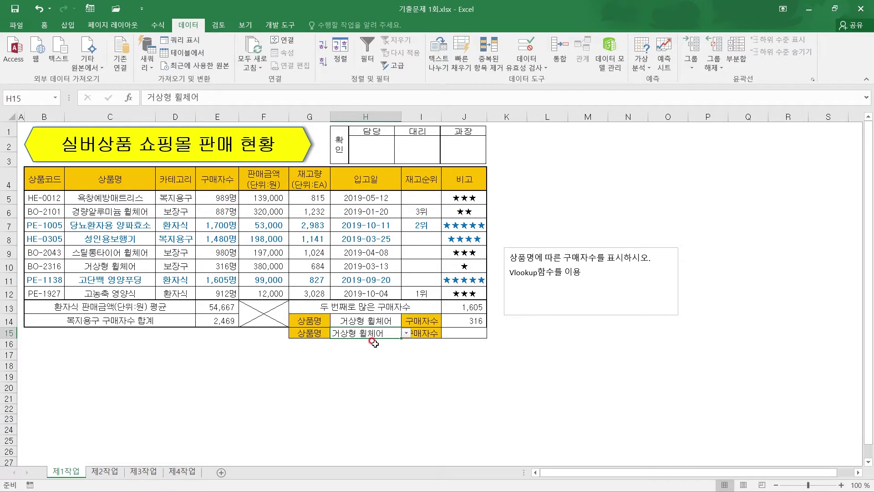
left_click(466, 333)
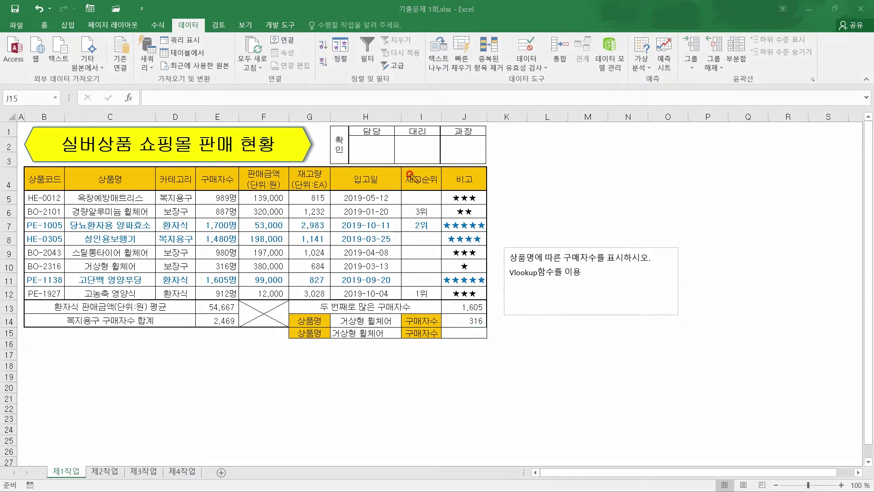
mouse_move(501, 188)
left_mouse_down()
mouse_move(523, 193)
mouse_move(503, 168)
mouse_move(522, 168)
mouse_move(509, 181)
mouse_move(531, 181)
mouse_move(539, 199)
mouse_move(591, 195)
mouse_move(593, 213)
left_mouse_up()
mouse_move(512, 208)
left_mouse_down()
mouse_move(500, 209)
mouse_move(593, 204)
left_mouse_up()
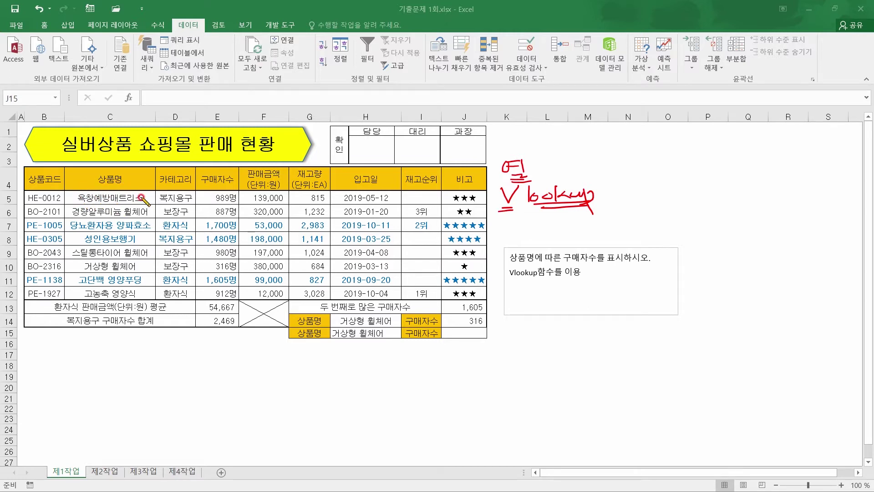
left_click_drag(304, 342, 321, 338)
left_click_drag(406, 341, 431, 344)
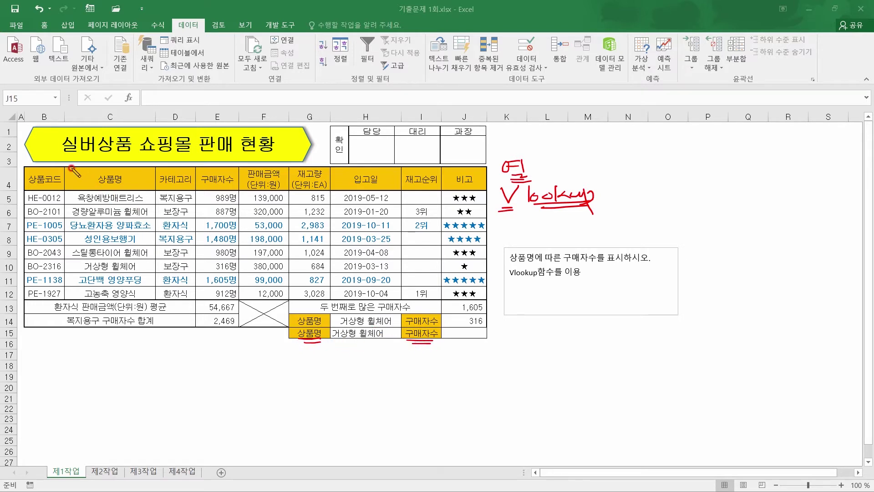
mouse_move(75, 187)
left_mouse_down()
mouse_move(73, 297)
mouse_move(88, 294)
left_mouse_up()
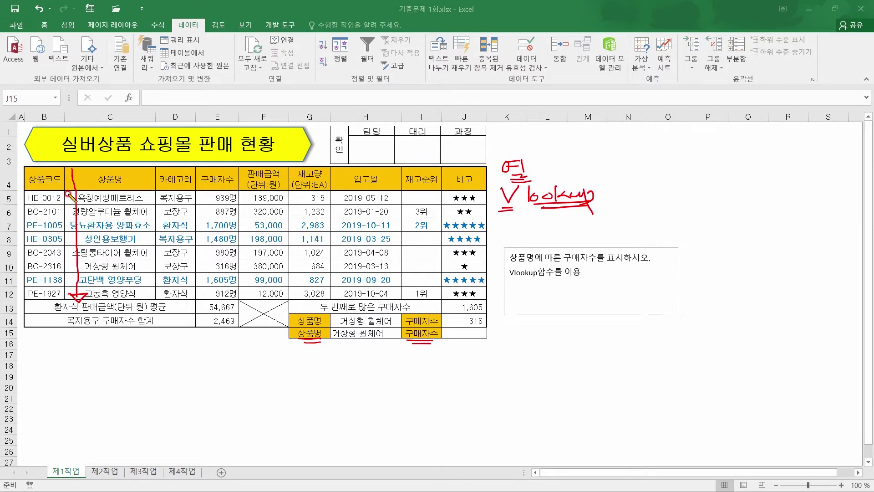
mouse_move(72, 169)
left_mouse_down()
mouse_move(82, 227)
mouse_move(76, 295)
left_mouse_up()
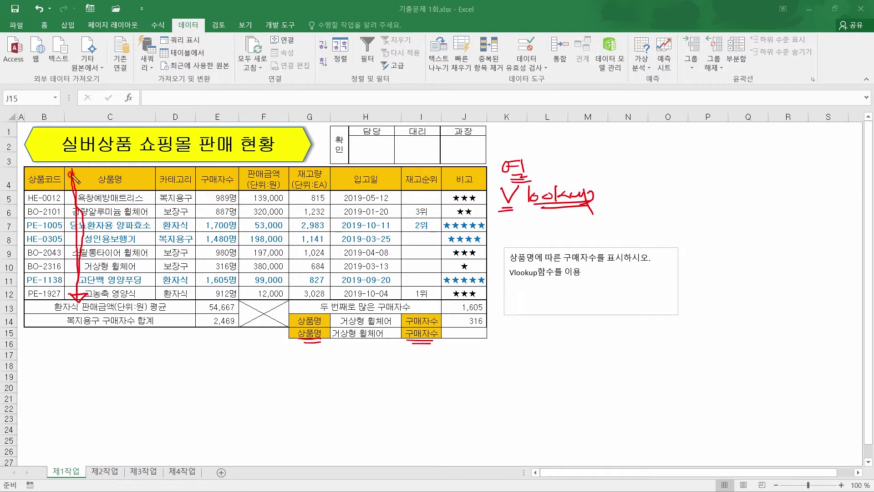
left_click_drag(103, 165, 136, 187)
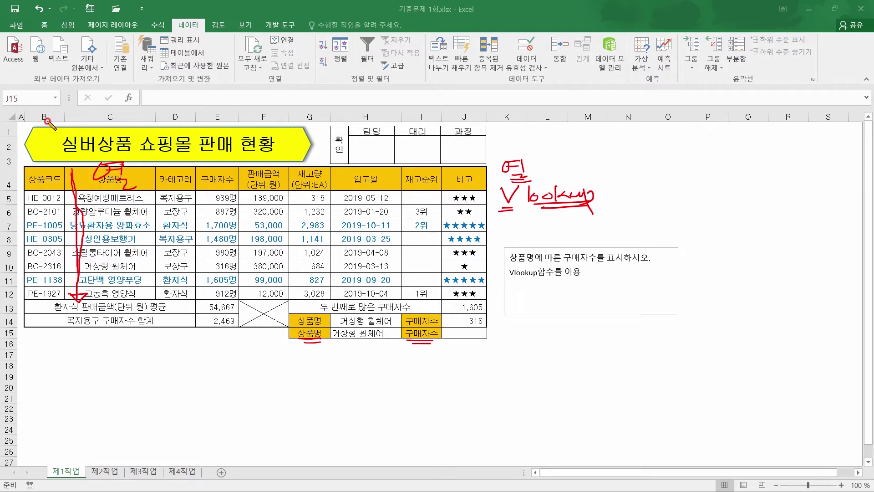
mouse_move(69, 171)
left_mouse_down()
mouse_move(77, 299)
mouse_move(92, 298)
mouse_move(67, 295)
left_mouse_up()
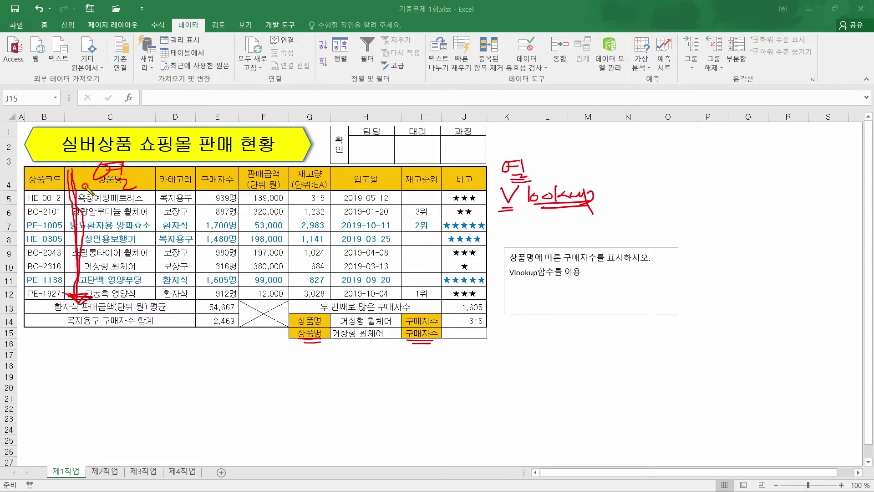
mouse_move(102, 190)
left_mouse_down()
mouse_move(138, 180)
mouse_move(102, 189)
left_mouse_up()
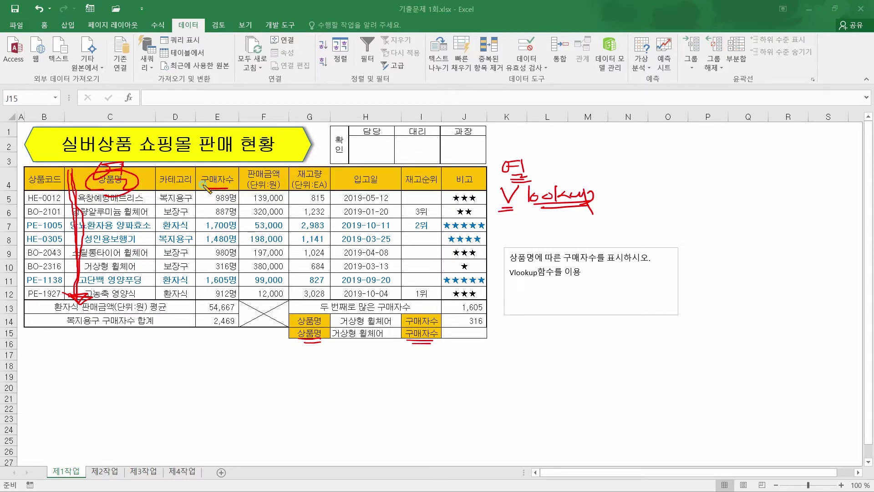
left_click_drag(203, 186, 234, 185)
mouse_move(606, 179)
left_mouse_down()
mouse_move(596, 218)
mouse_move(621, 184)
mouse_move(617, 195)
mouse_move(636, 185)
left_mouse_up()
mouse_move(601, 199)
left_mouse_down()
mouse_move(621, 207)
mouse_move(639, 190)
left_mouse_up()
mouse_move(625, 198)
left_mouse_down()
mouse_move(647, 197)
mouse_move(644, 206)
left_mouse_up()
mouse_move(651, 188)
left_mouse_down()
mouse_move(649, 198)
mouse_move(665, 196)
left_mouse_up()
left_click_drag(665, 191, 676, 188)
left_click_drag(655, 200, 665, 208)
left_click_drag(657, 205, 668, 208)
left_click_drag(671, 203, 680, 211)
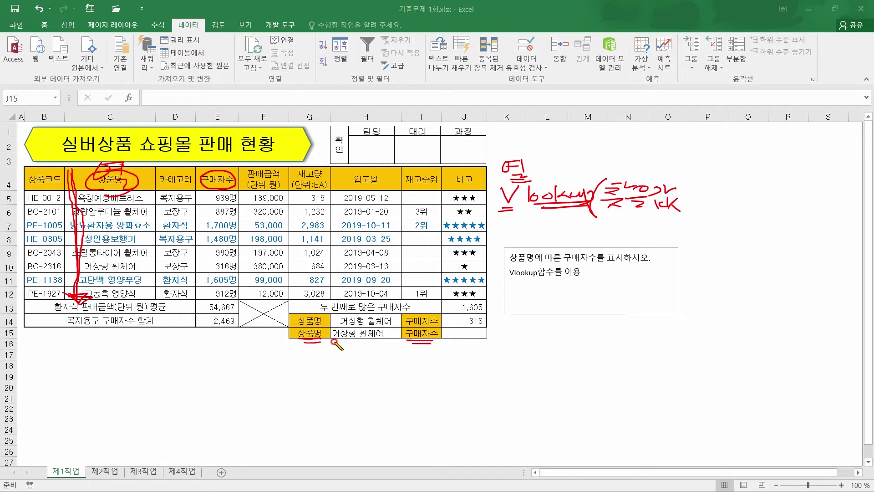
mouse_move(335, 340)
left_mouse_down()
mouse_move(386, 339)
mouse_move(328, 342)
mouse_move(403, 326)
mouse_move(385, 339)
left_mouse_up()
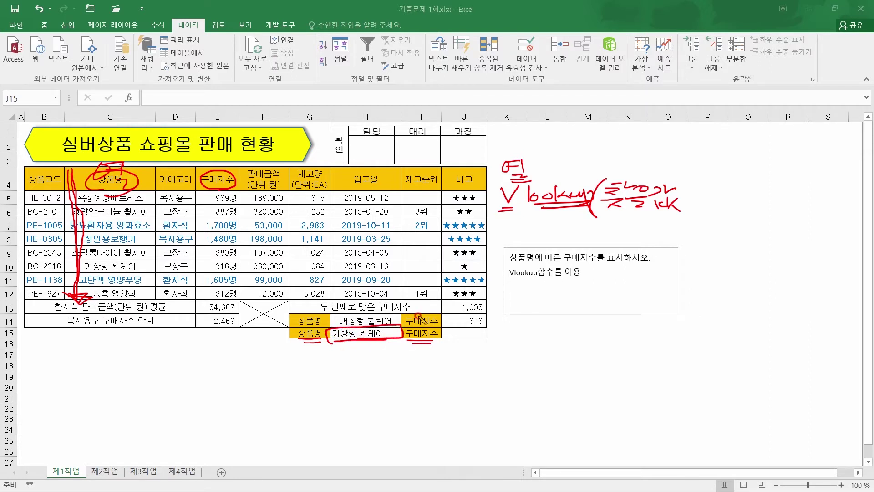
left_click_drag(682, 204, 684, 219)
mouse_move(60, 169)
left_mouse_down()
mouse_move(107, 168)
mouse_move(68, 189)
mouse_move(64, 219)
mouse_move(154, 191)
mouse_move(238, 192)
mouse_move(241, 296)
mouse_move(85, 308)
left_mouse_up()
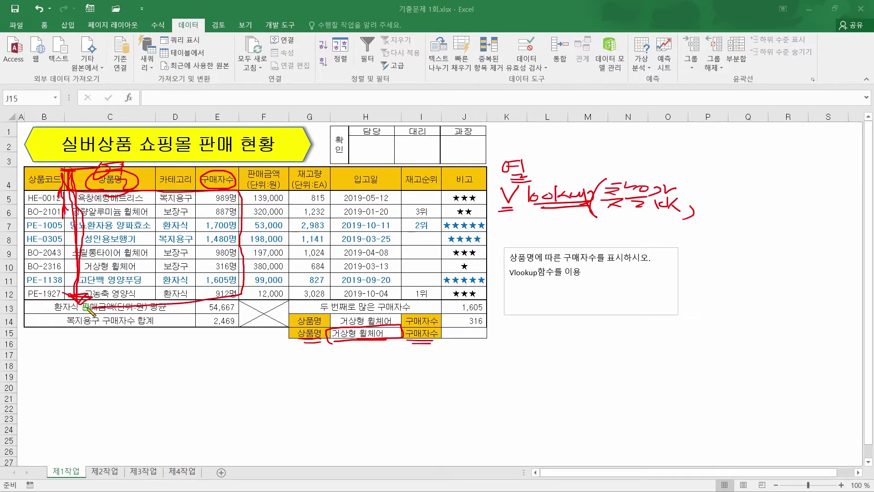
left_click_drag(65, 196, 74, 258)
left_click_drag(141, 162, 144, 188)
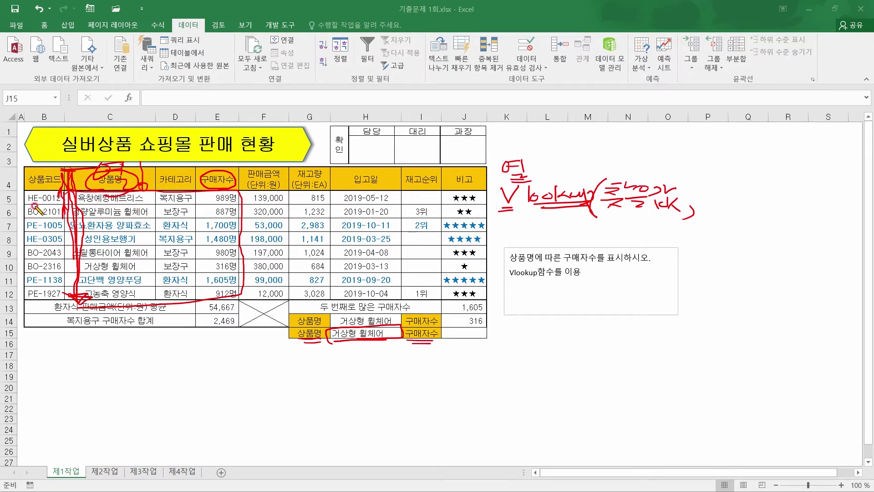
mouse_move(18, 192)
left_mouse_down()
mouse_move(50, 194)
mouse_move(43, 203)
left_mouse_up()
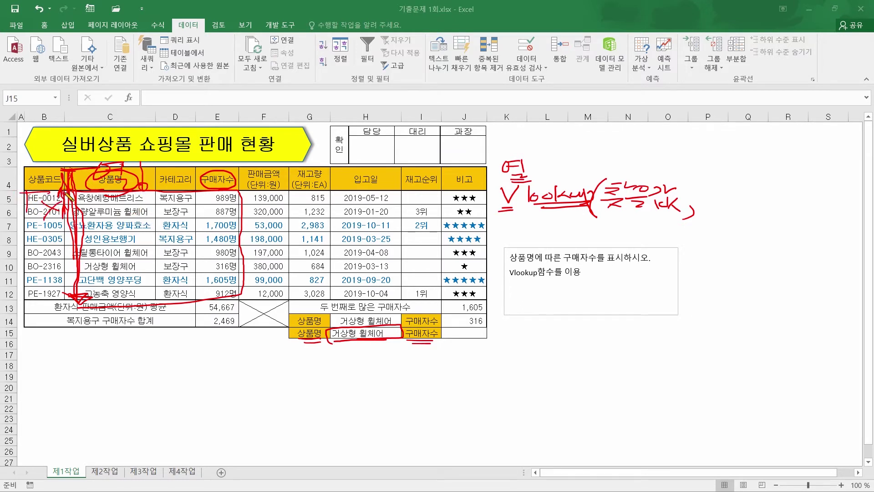
mouse_move(175, 189)
left_mouse_down()
mouse_move(294, 195)
mouse_move(287, 296)
left_mouse_up()
left_click_drag(93, 199, 330, 215)
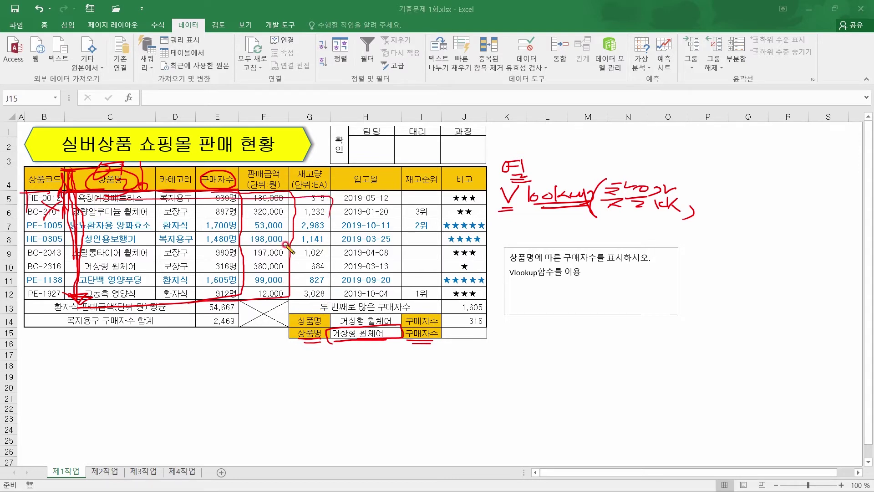
mouse_move(693, 176)
left_mouse_down()
mouse_move(703, 184)
mouse_move(697, 200)
mouse_move(719, 187)
mouse_move(713, 198)
mouse_move(740, 189)
mouse_move(778, 213)
mouse_move(787, 194)
mouse_move(804, 201)
mouse_move(820, 191)
mouse_move(817, 205)
mouse_move(834, 206)
left_mouse_up()
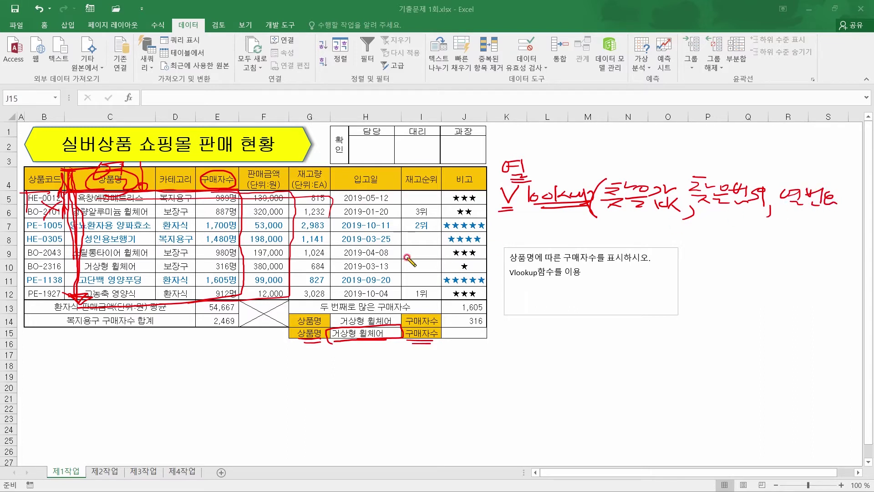
mouse_move(133, 251)
left_mouse_down()
mouse_move(144, 244)
mouse_move(179, 255)
mouse_move(230, 252)
mouse_move(234, 267)
left_mouse_up()
mouse_move(791, 224)
left_mouse_down()
mouse_move(800, 232)
mouse_move(792, 239)
left_mouse_up()
mouse_move(713, 267)
left_mouse_down()
mouse_move(749, 260)
mouse_move(786, 282)
left_mouse_up()
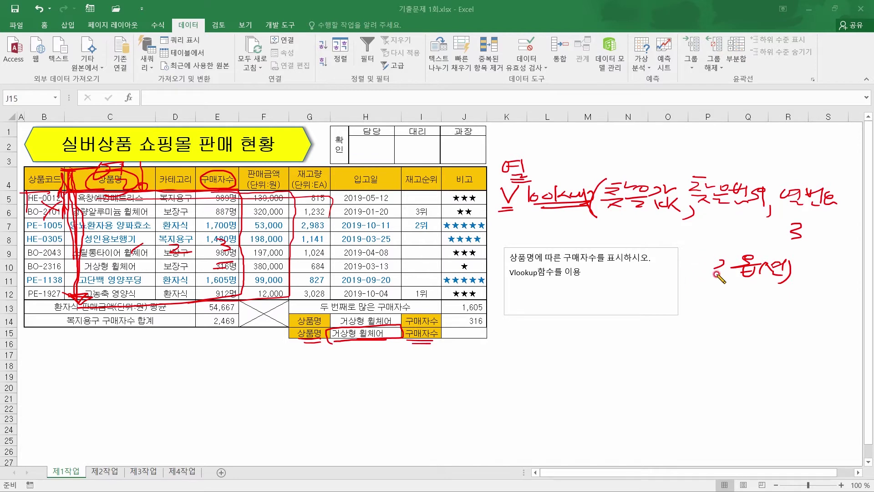
left_click_drag(695, 305, 715, 302)
mouse_move(711, 304)
left_mouse_down()
mouse_move(711, 320)
mouse_move(728, 310)
mouse_move(782, 315)
mouse_move(794, 304)
mouse_move(792, 321)
mouse_move(803, 322)
left_mouse_up()
mouse_move(715, 341)
left_mouse_down()
mouse_move(698, 359)
mouse_move(797, 355)
mouse_move(794, 339)
mouse_move(806, 352)
left_mouse_up()
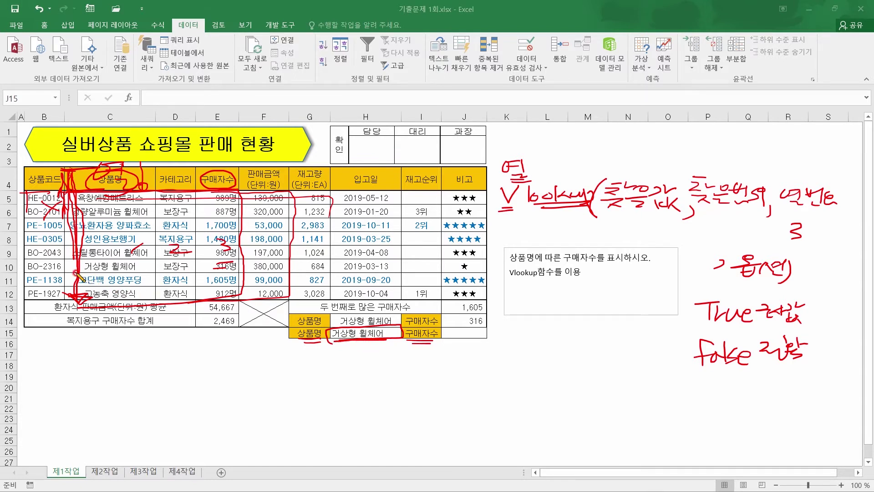
left_click_drag(77, 273, 138, 267)
mouse_move(695, 383)
left_mouse_down()
mouse_move(710, 395)
mouse_move(708, 407)
mouse_move(734, 400)
mouse_move(729, 412)
mouse_move(678, 374)
mouse_move(756, 405)
mouse_move(800, 384)
mouse_move(794, 369)
left_mouse_up()
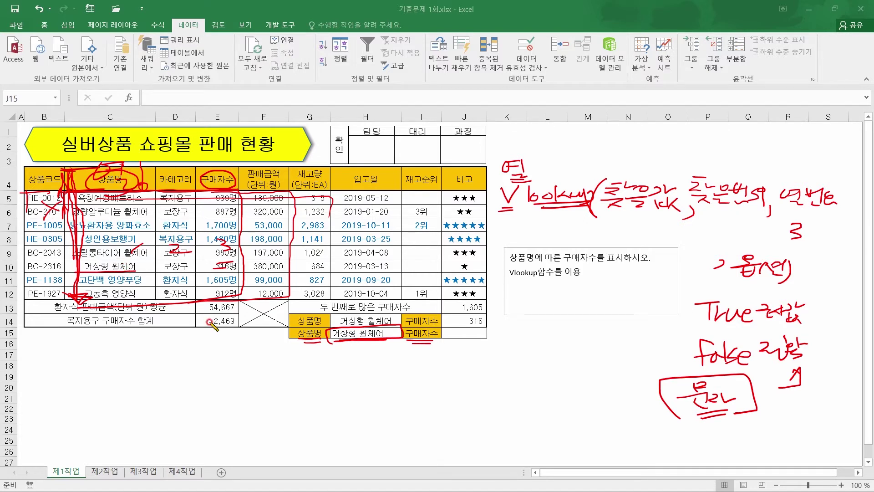
mouse_move(339, 385)
left_mouse_down()
mouse_move(353, 396)
mouse_move(369, 387)
mouse_move(387, 400)
mouse_move(399, 386)
mouse_move(455, 396)
mouse_move(489, 387)
left_mouse_up()
left_click_drag(442, 406, 503, 404)
left_click_drag(488, 407, 502, 408)
left_click_drag(440, 355, 422, 371)
mouse_move(432, 363)
left_mouse_down()
mouse_move(451, 372)
mouse_move(464, 358)
left_mouse_up()
left_click_drag(469, 352, 483, 355)
left_click_drag(451, 362, 484, 359)
mouse_move(474, 361)
left_mouse_down()
mouse_move(468, 382)
mouse_move(515, 401)
left_mouse_up()
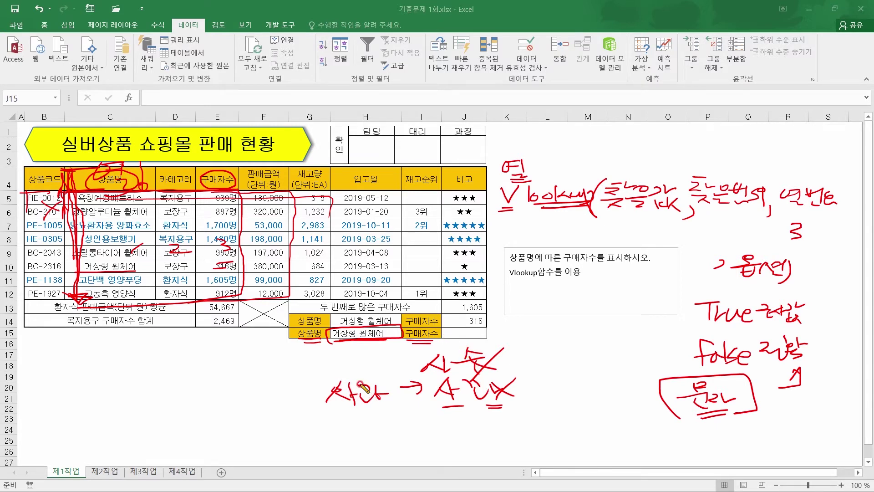
mouse_move(543, 349)
left_mouse_down()
mouse_move(529, 364)
mouse_move(551, 354)
left_mouse_up()
left_click_drag(564, 351, 578, 357)
left_click_drag(579, 349, 579, 357)
left_click_drag(586, 347, 587, 367)
left_click_drag(538, 380, 553, 386)
left_click_drag(556, 385, 576, 388)
left_click_drag(578, 380, 591, 394)
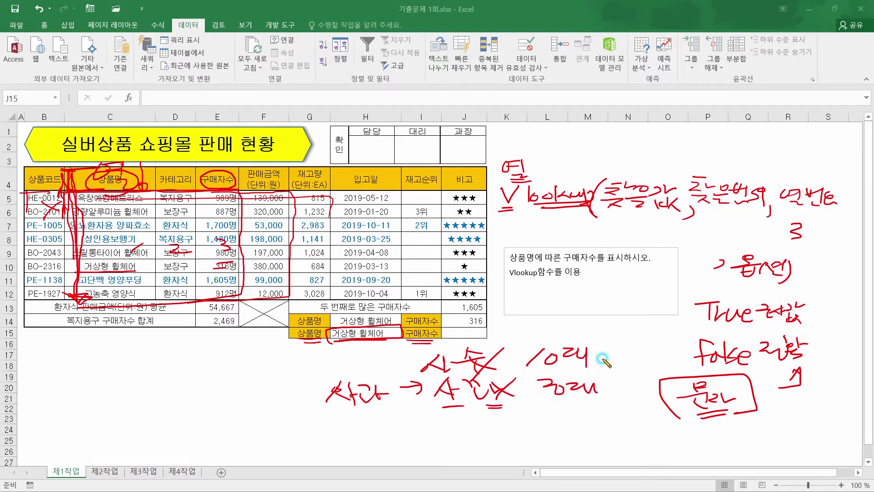
left_click_drag(594, 353, 632, 355)
mouse_move(644, 342)
left_mouse_down()
mouse_move(647, 357)
mouse_move(675, 355)
left_mouse_up()
left_click_drag(619, 360, 671, 356)
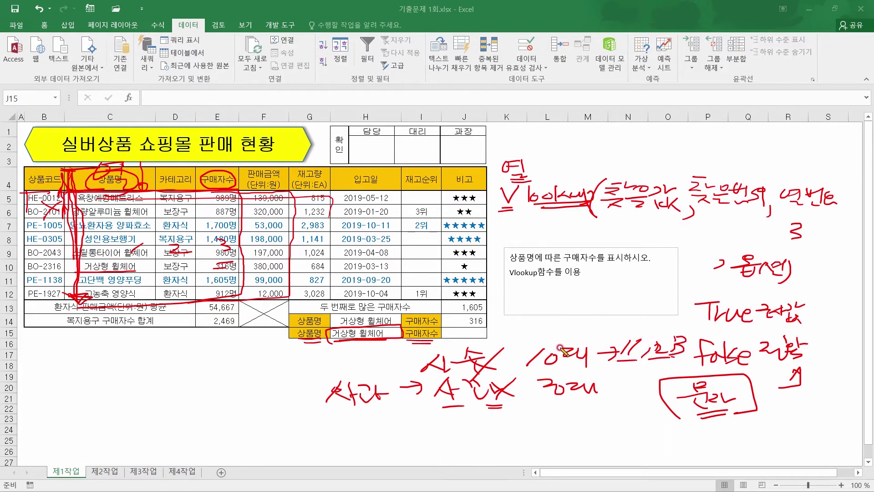
mouse_move(556, 405)
left_mouse_down()
mouse_move(632, 390)
mouse_move(647, 394)
mouse_move(650, 416)
left_mouse_up()
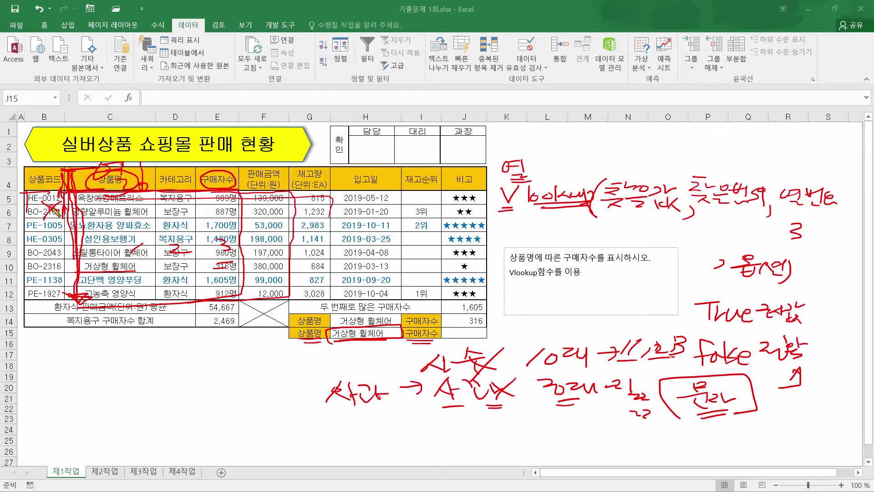
key("Escape")
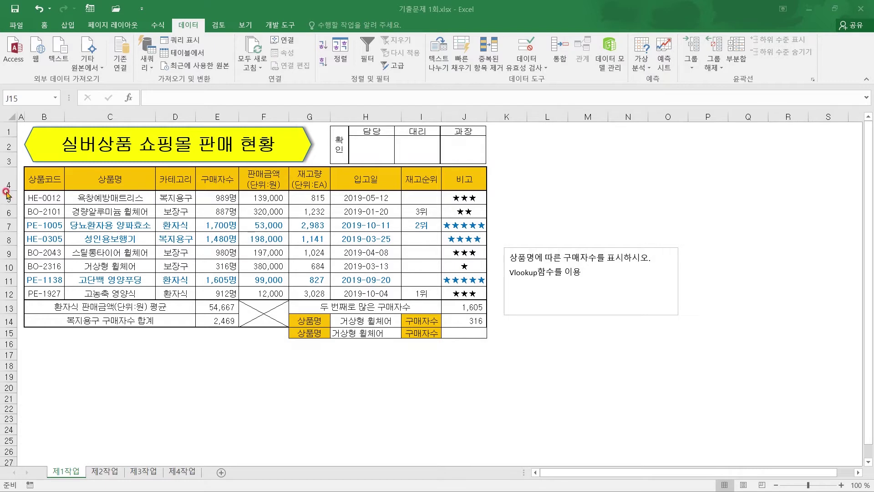
Step: Start a VLOOKUP formula in the practice row's buyer-count cell J15 with H15 as the lookup value
left_click(457, 332)
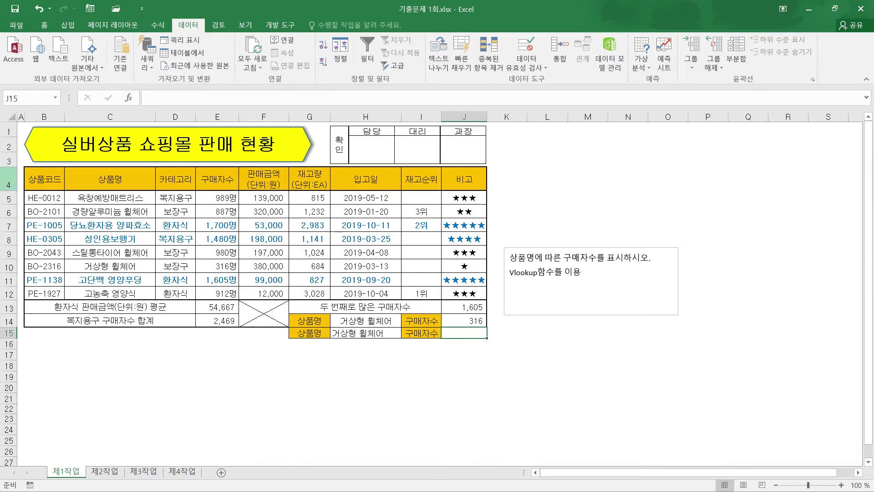
left_click(451, 337)
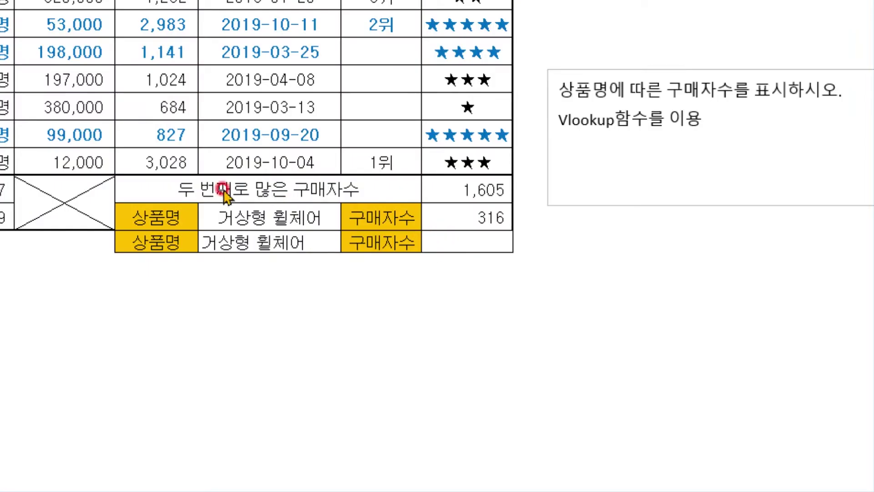
left_click(449, 240)
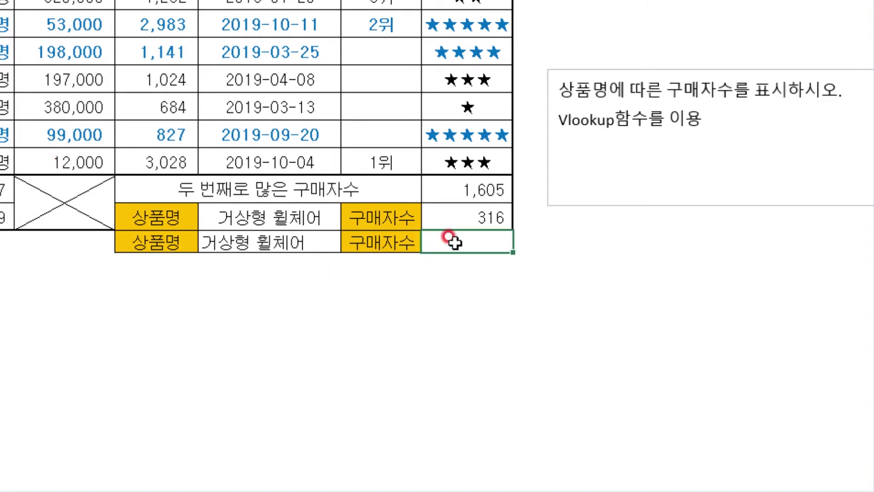
type("=Vl")
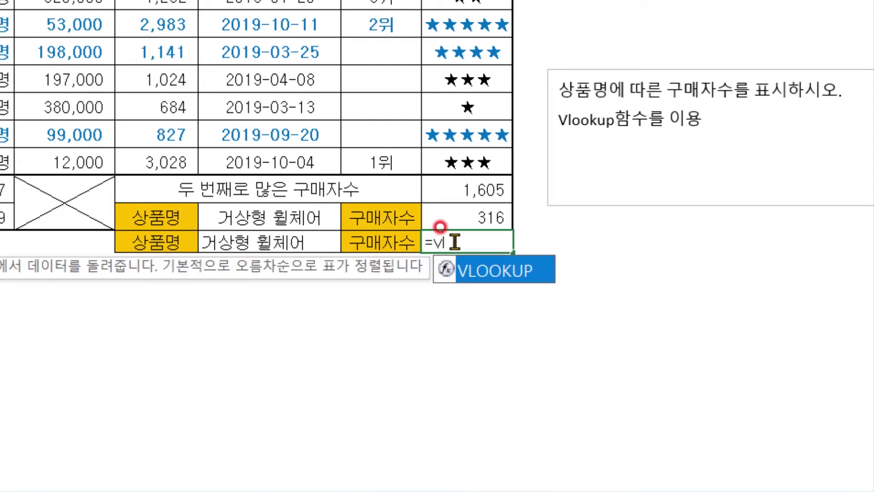
double_click(519, 271)
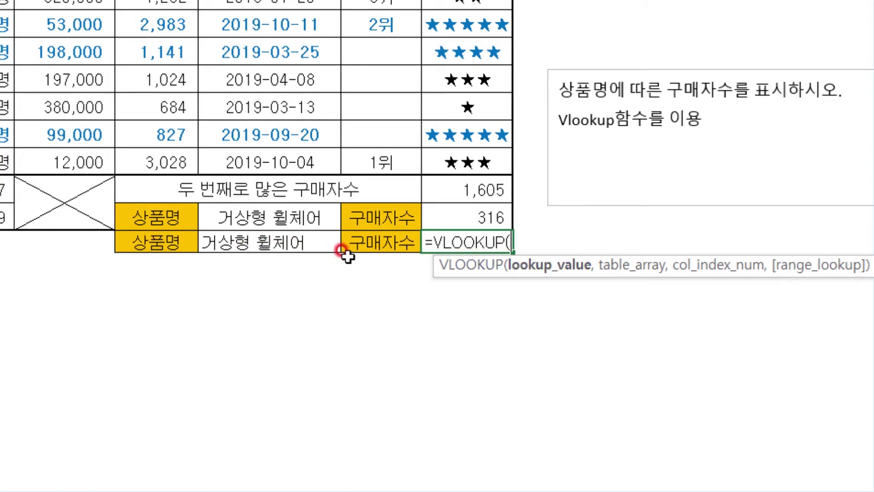
left_click(259, 239)
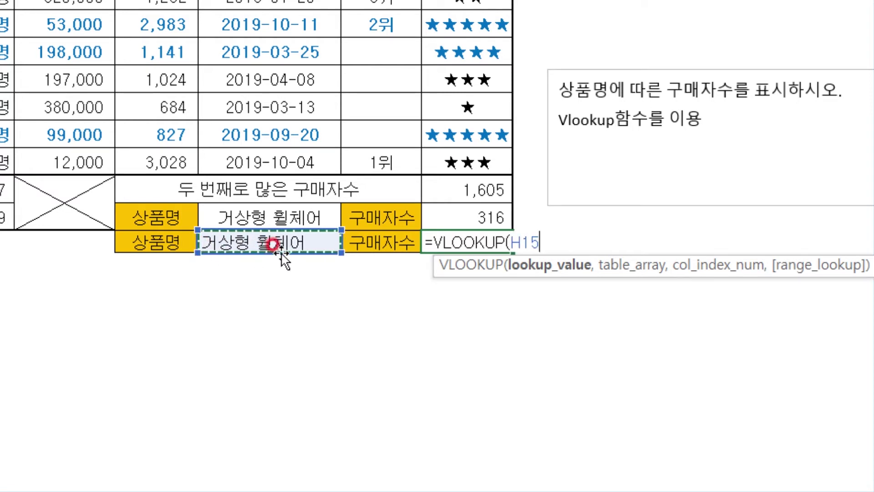
type(",")
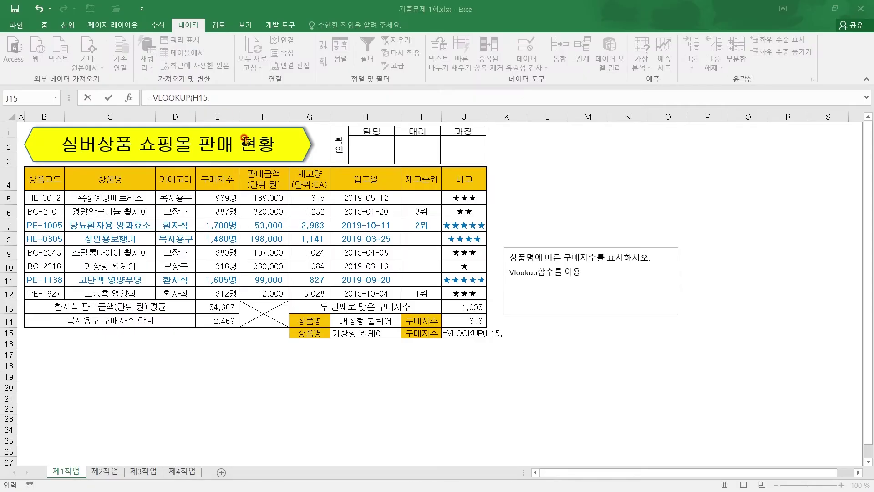
Step: Set the VLOOKUP table array to C5:E12, spanning the product-name to buyer-count columns without the header row
left_click(499, 332)
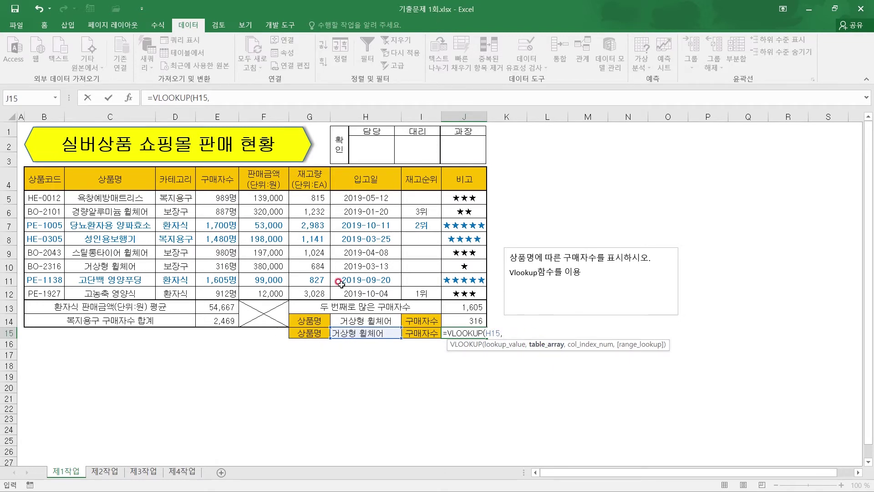
left_click_drag(82, 197, 208, 196)
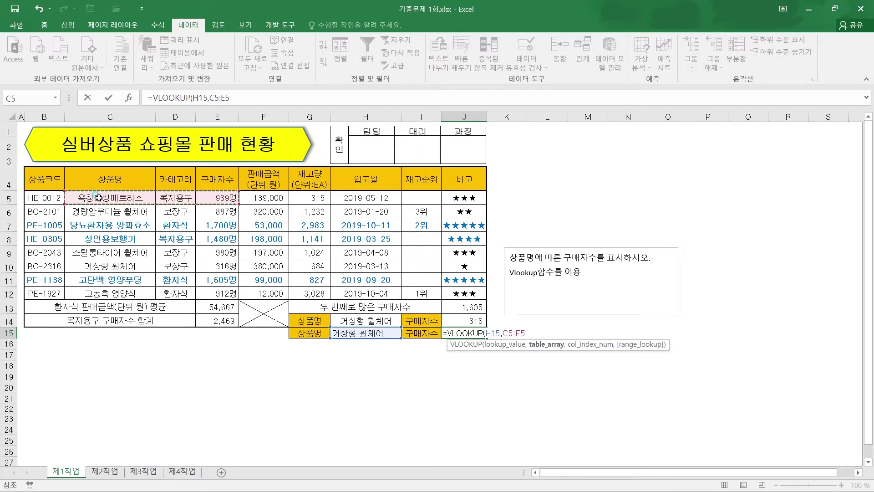
left_click_drag(135, 198, 212, 290)
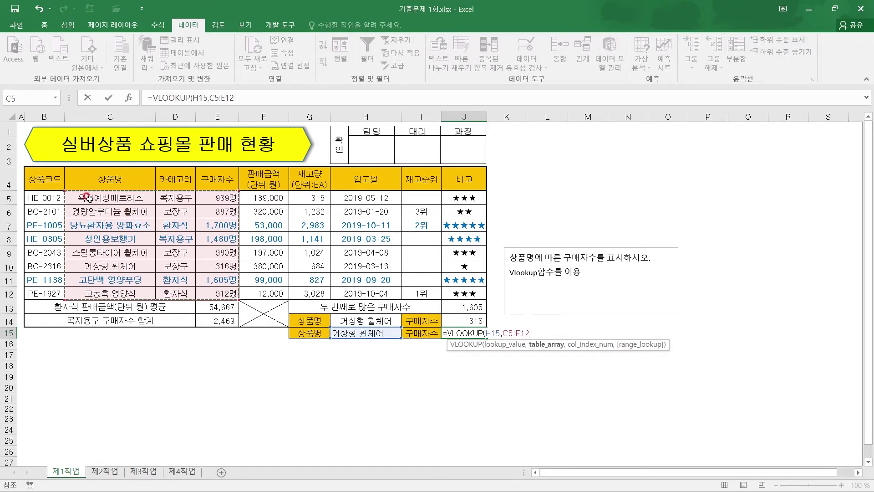
left_click_drag(182, 196, 211, 197)
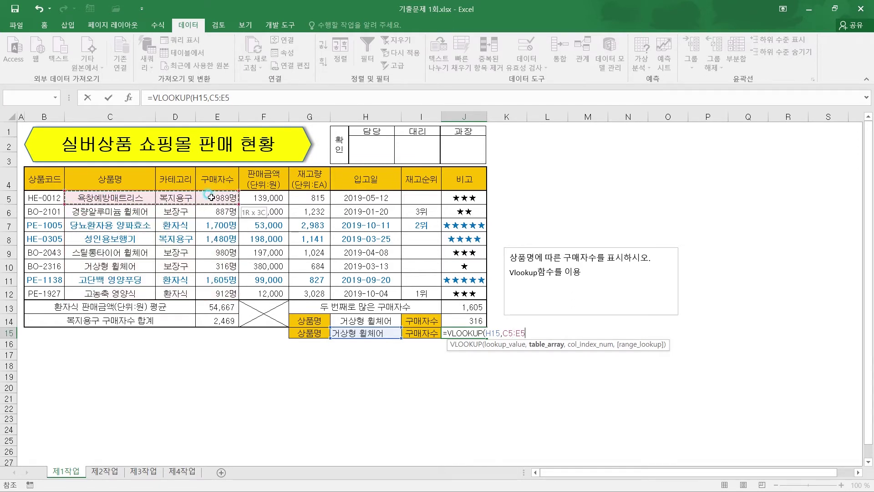
left_click_drag(216, 247, 219, 288)
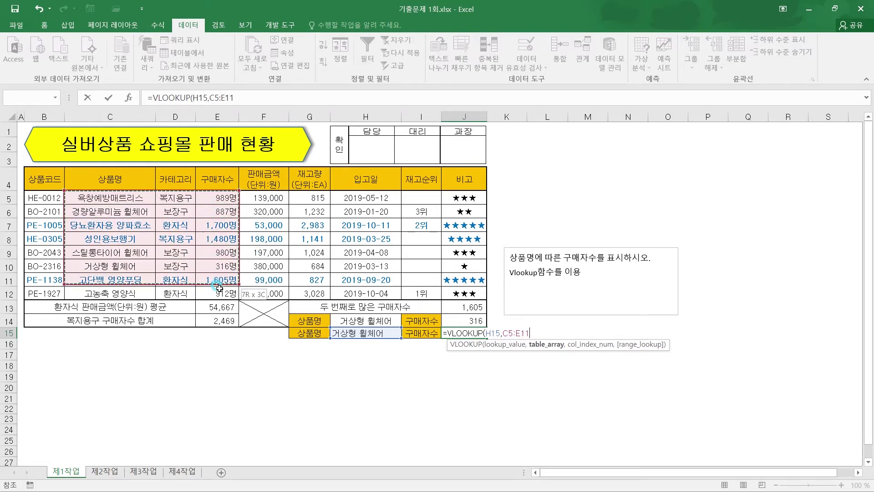
left_click(101, 178)
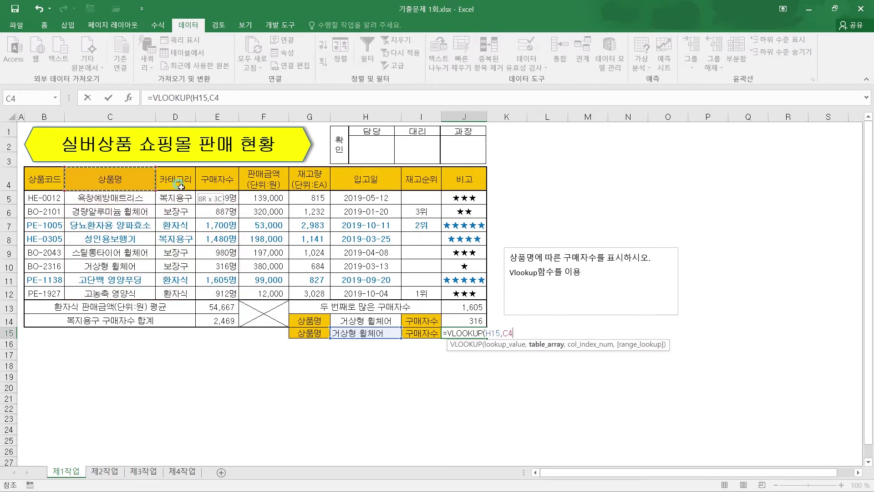
left_click_drag(181, 186, 223, 294)
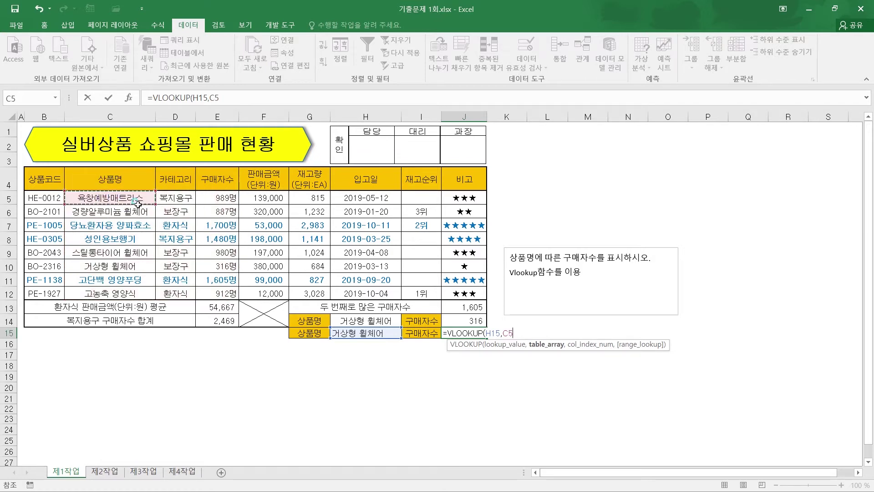
left_click_drag(207, 254, 209, 274)
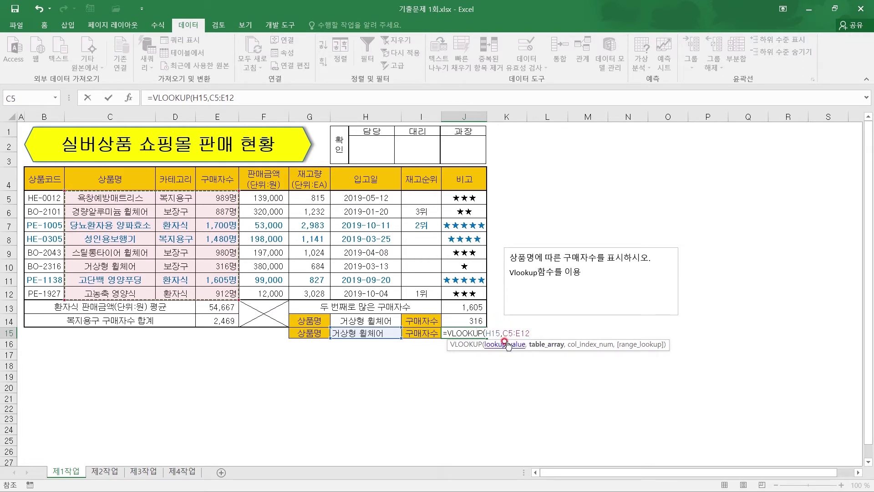
type(",")
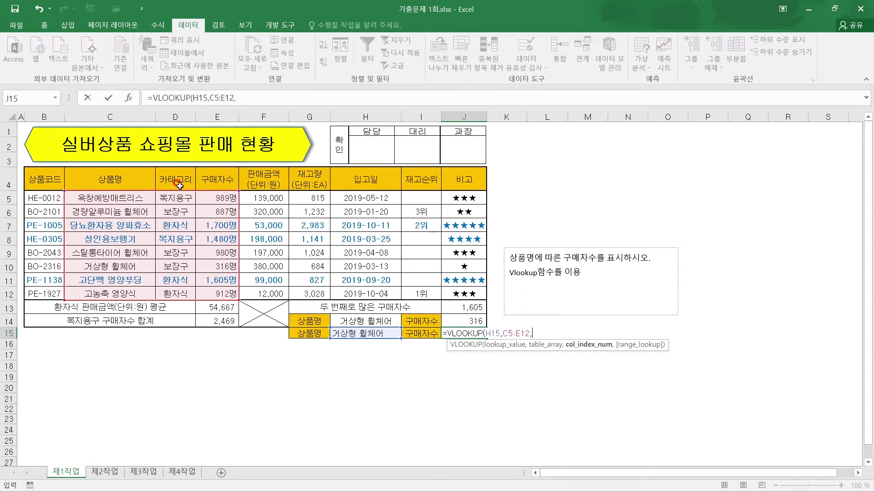
key("ctrl+2")
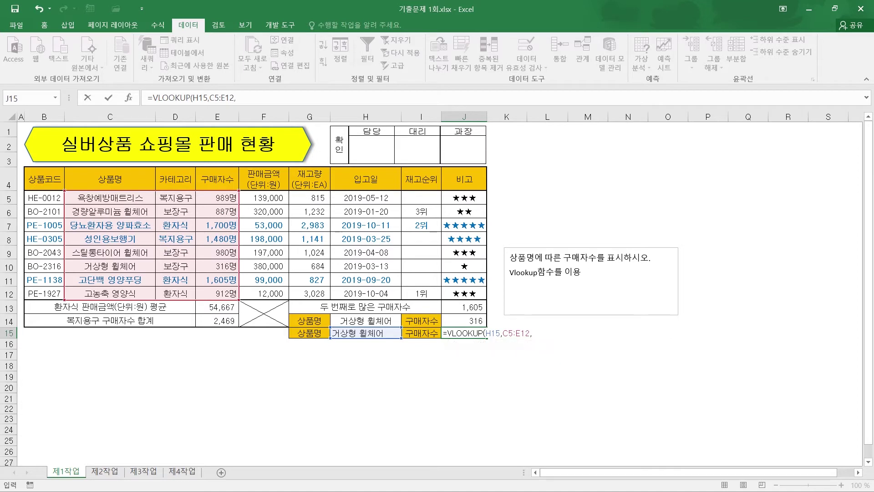
mouse_move(122, 185)
left_mouse_down()
mouse_move(131, 175)
mouse_move(226, 184)
left_mouse_up()
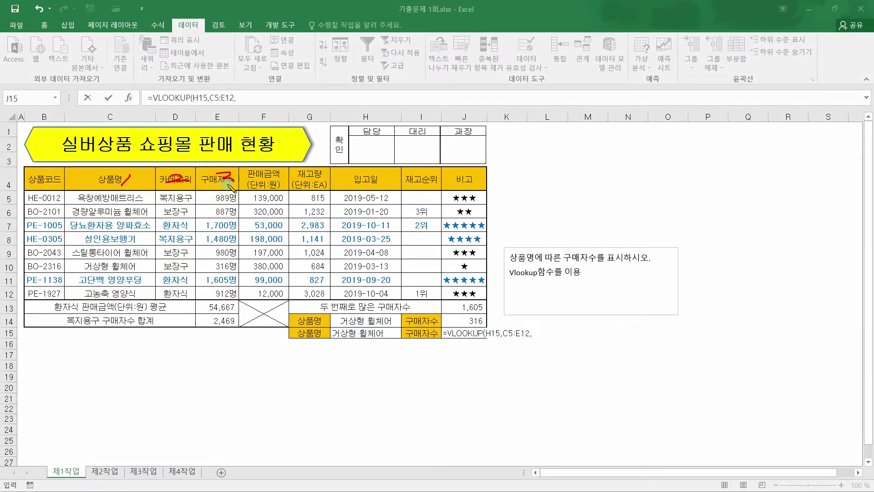
mouse_move(64, 195)
left_mouse_down()
mouse_move(65, 296)
mouse_move(235, 299)
left_mouse_up()
mouse_move(66, 191)
left_mouse_down()
mouse_move(238, 196)
mouse_move(239, 298)
left_mouse_up()
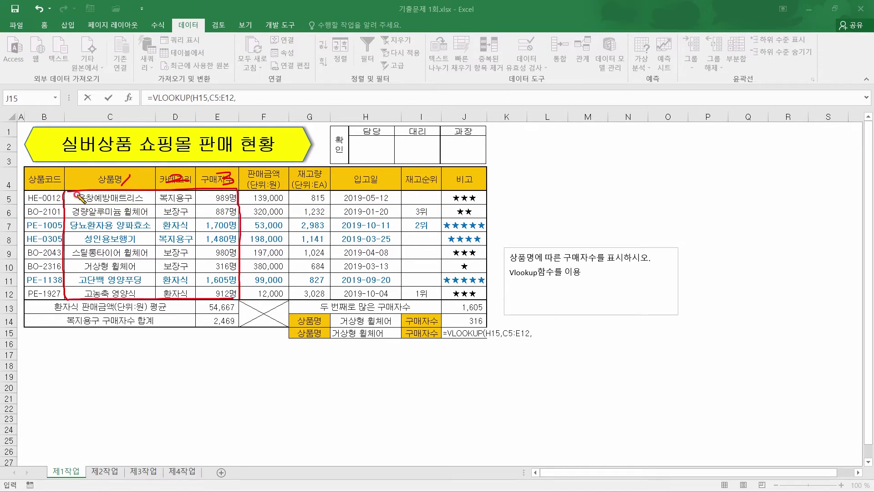
mouse_move(74, 188)
left_mouse_down()
mouse_move(69, 271)
mouse_move(75, 263)
mouse_move(137, 259)
mouse_move(145, 271)
mouse_move(80, 275)
left_mouse_up()
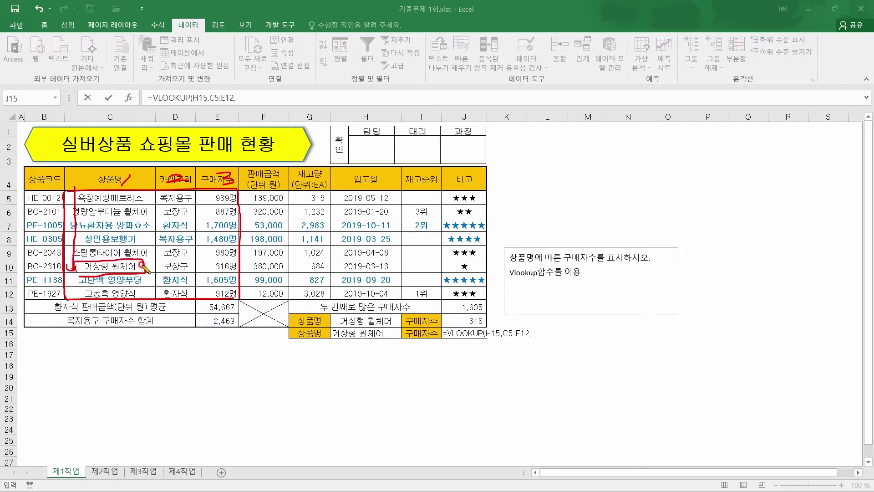
mouse_move(196, 272)
left_mouse_down()
mouse_move(237, 259)
mouse_move(224, 274)
mouse_move(199, 273)
left_mouse_up()
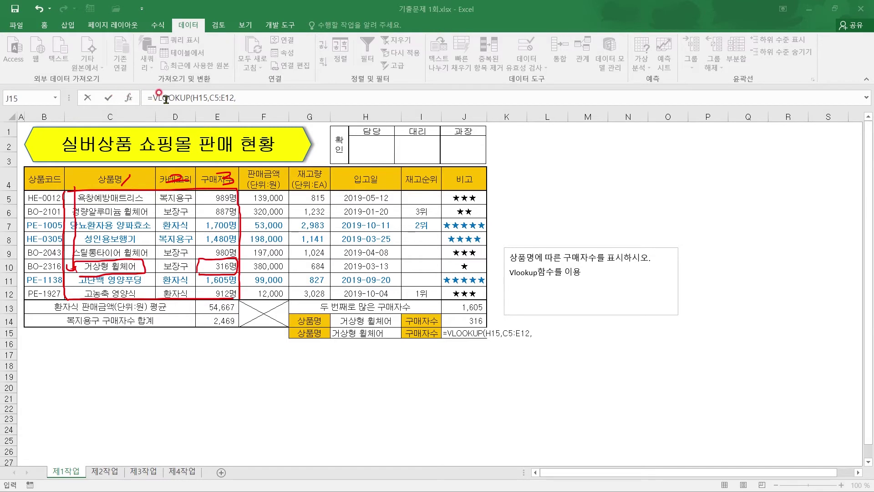
Step: Complete the J15 formula as =VLOOKUP(H15,C5:E12,3,FALSE), using column index 3 and exact match, and enter it
left_click(242, 98)
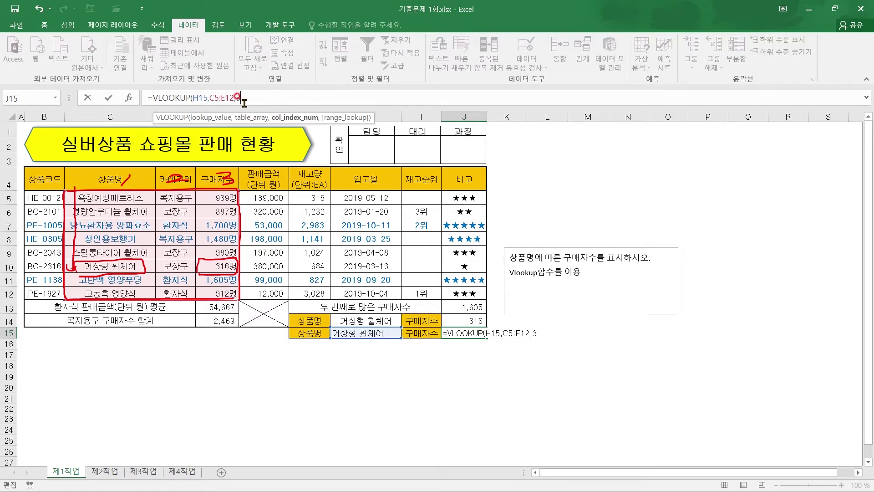
left_click(316, 117)
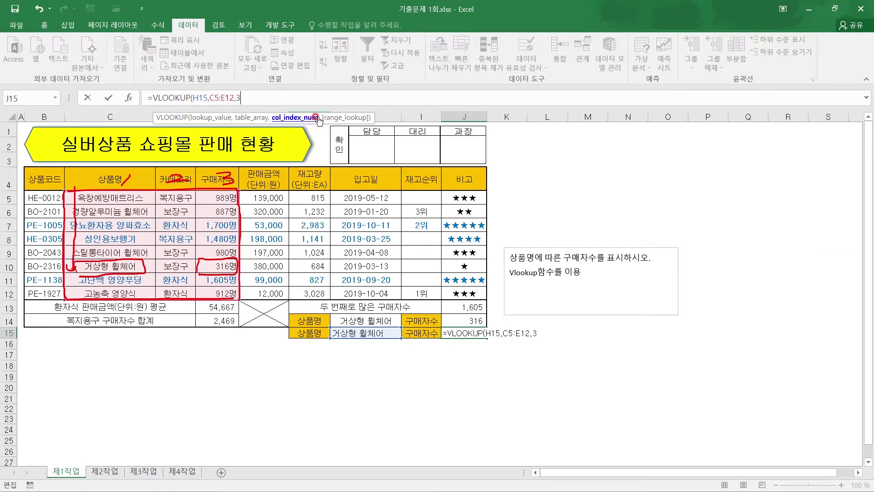
type(",")
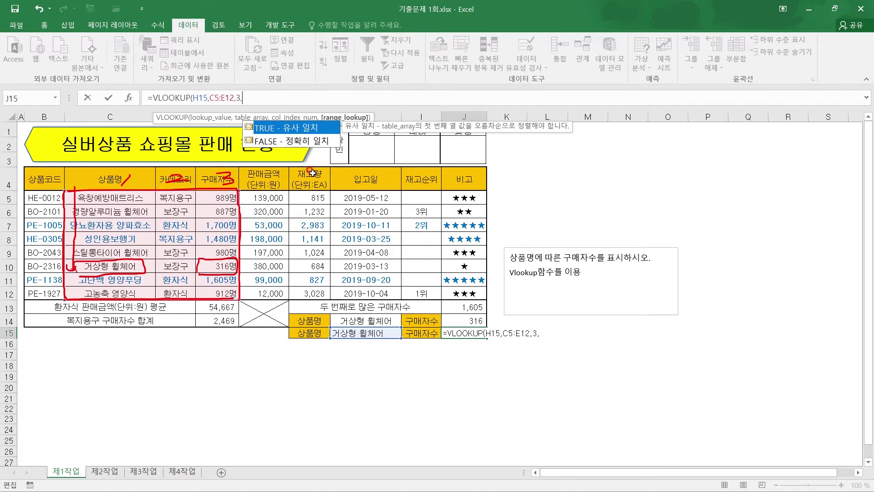
double_click(290, 142)
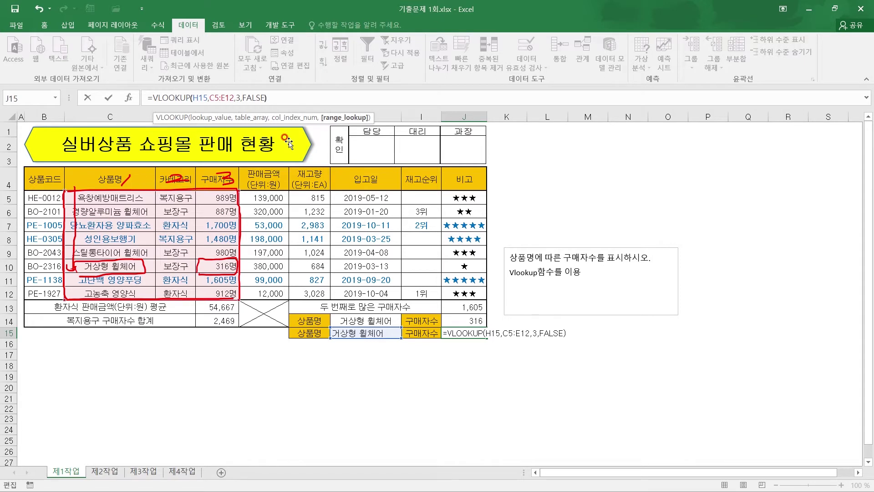
key("ctrl+Return")
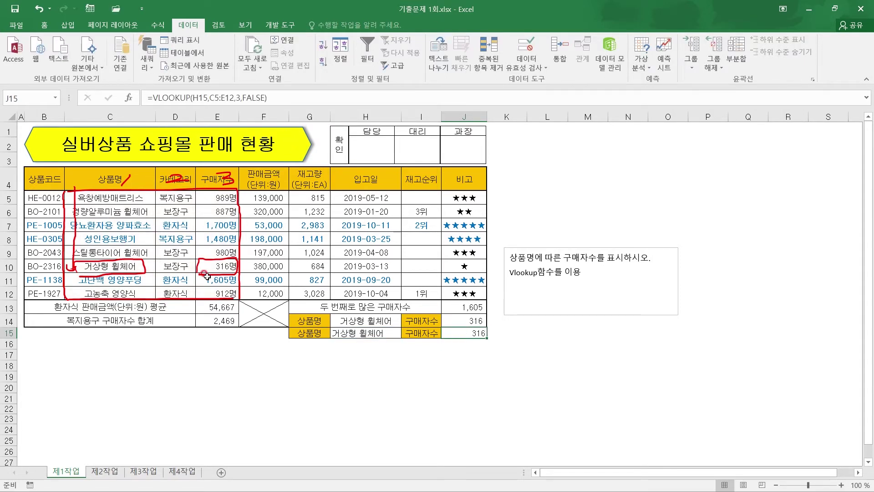
Step: Set the product name in H15 to 성인용보행기 from its dropdown list to test the lookup
left_click(380, 333)
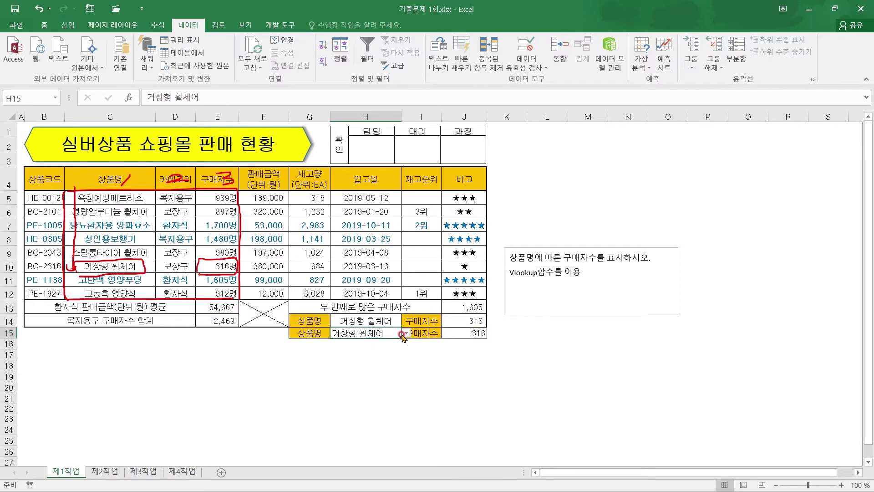
left_click(403, 333)
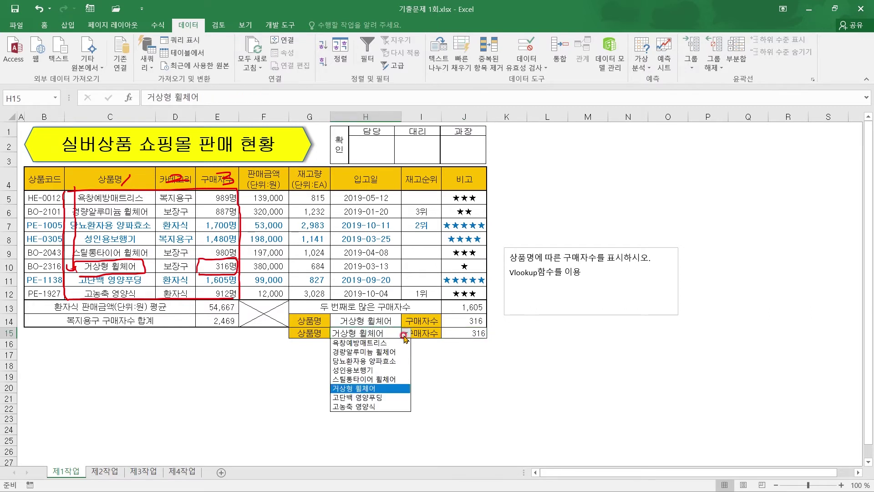
left_click(374, 370)
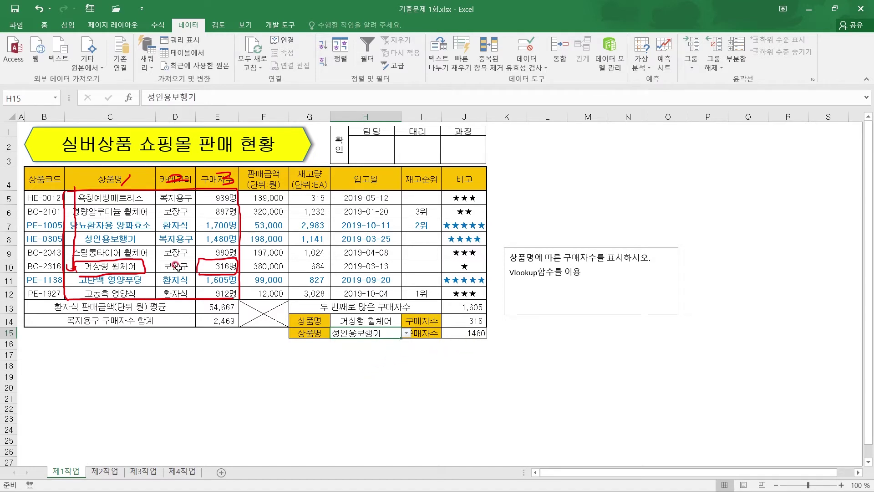
Step: Check the buyer count of 성인용보행기 in the source table against the lookup result
left_click(144, 239)
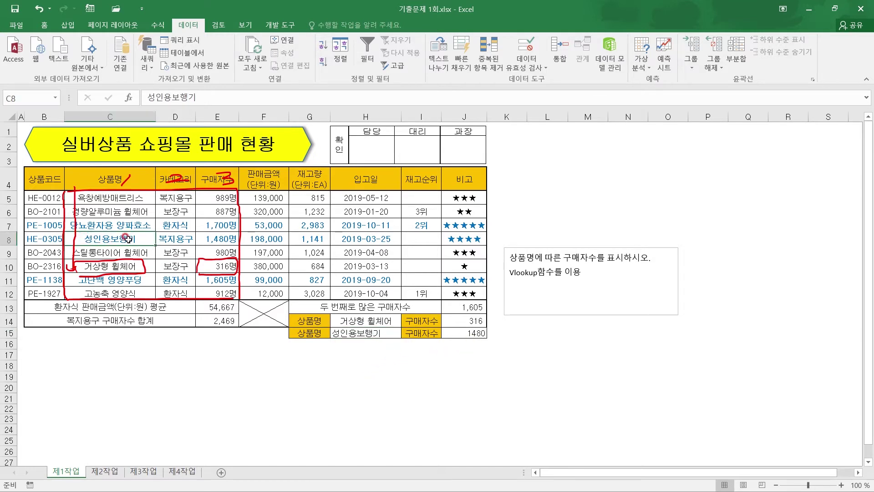
left_click(210, 240)
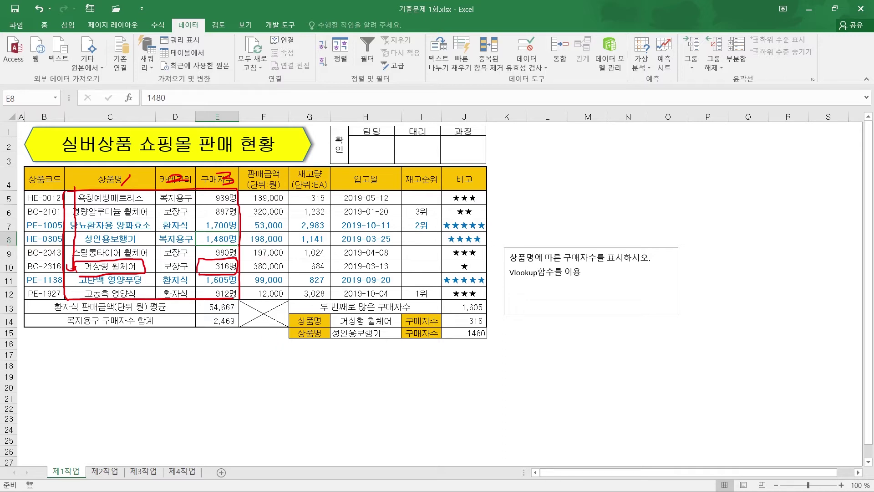
key("Escape")
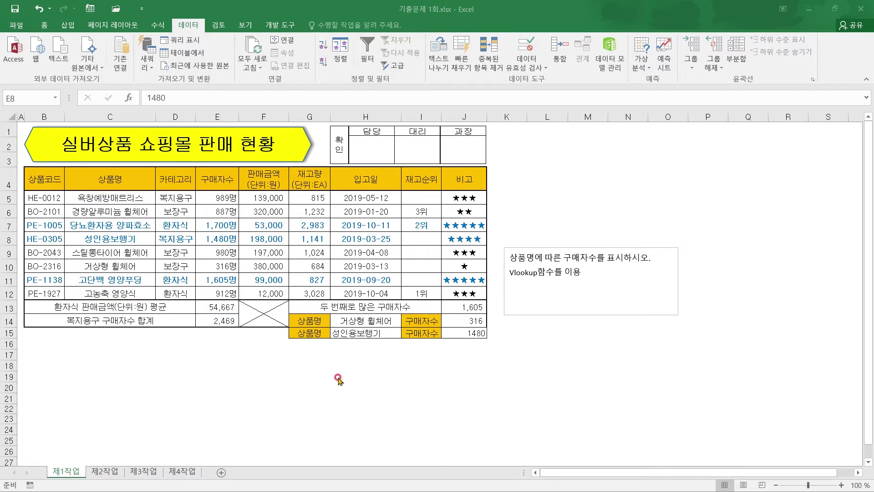
Step: Copy the 상품코드 header to G16 and the 판매금액 header to I16 as labels for a second practice row
left_click(310, 345)
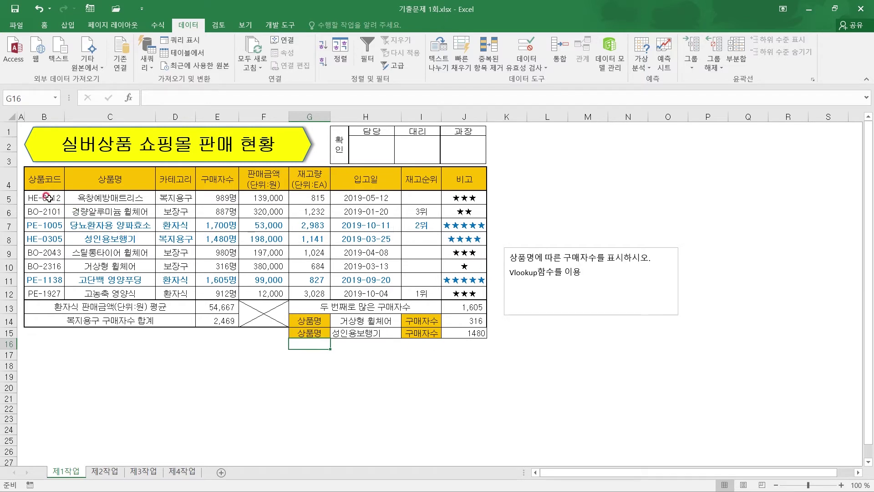
left_click(40, 185)
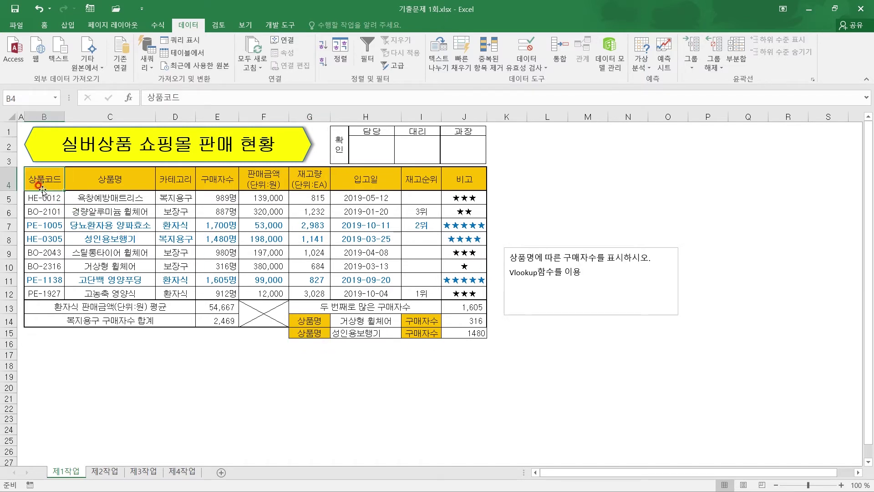
left_click_drag(42, 190, 313, 344)
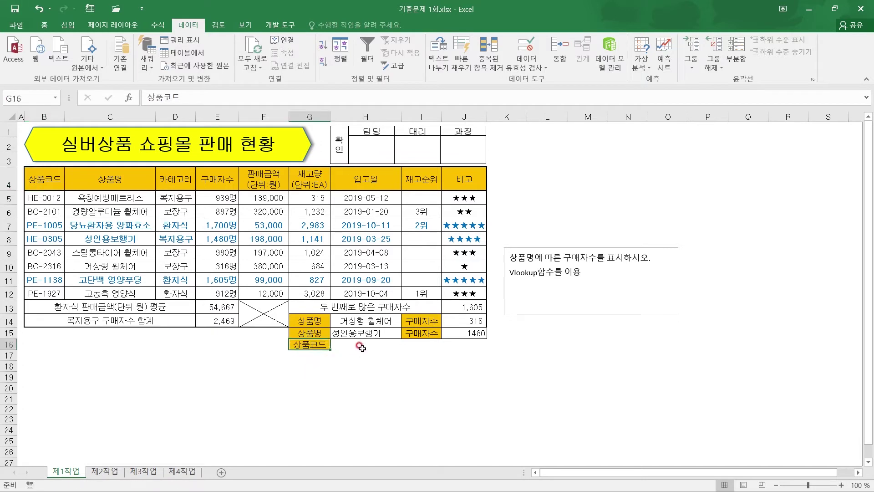
left_click(361, 347)
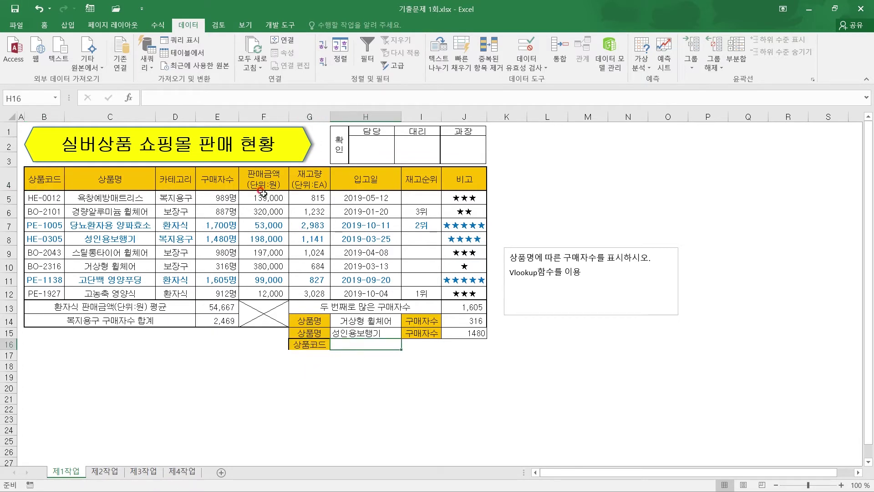
left_click_drag(263, 196, 266, 294)
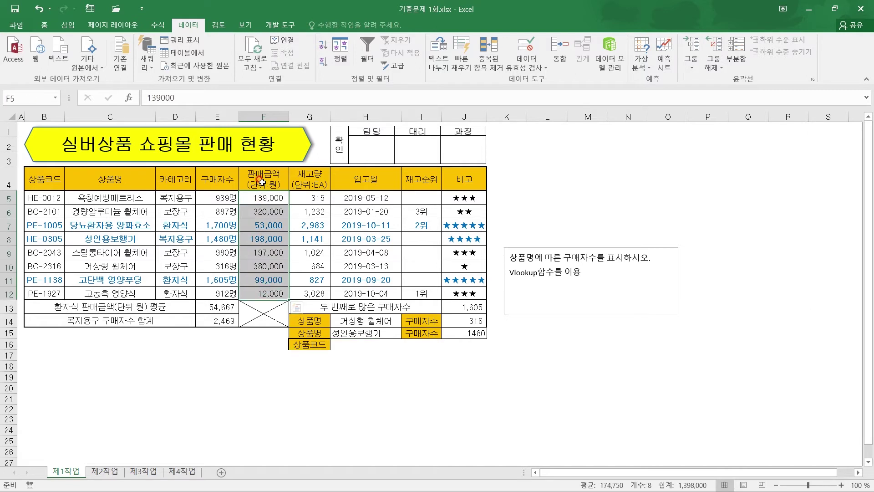
left_click(262, 184)
left_click_drag(263, 187, 425, 347)
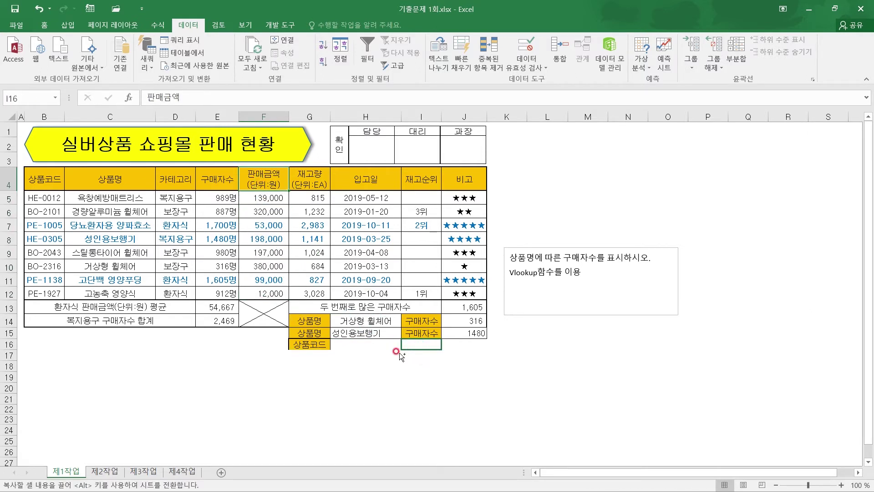
Step: Add list-type data validation to H16 using the product codes in $B$5:$B$12 as the source
left_click(374, 344)
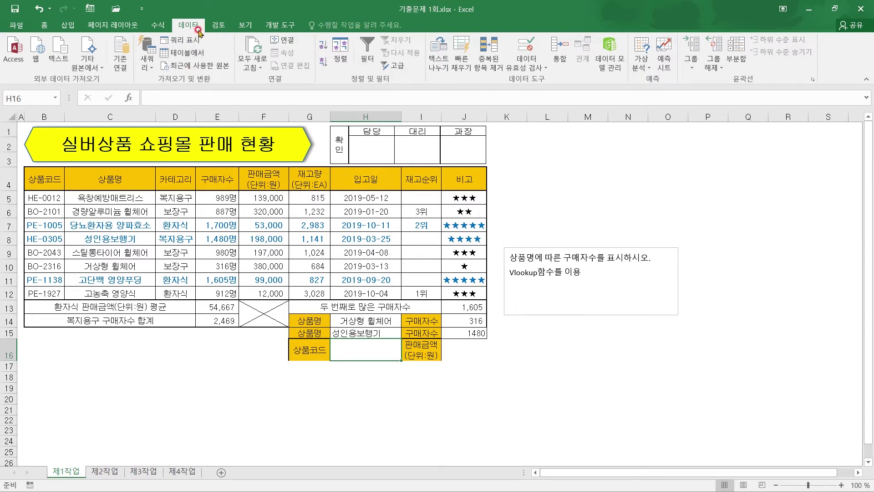
left_click(526, 51)
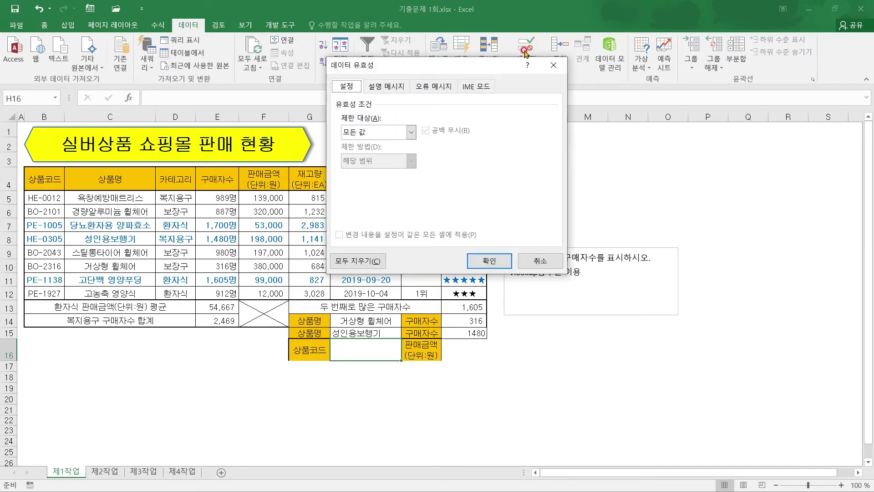
left_click(384, 133)
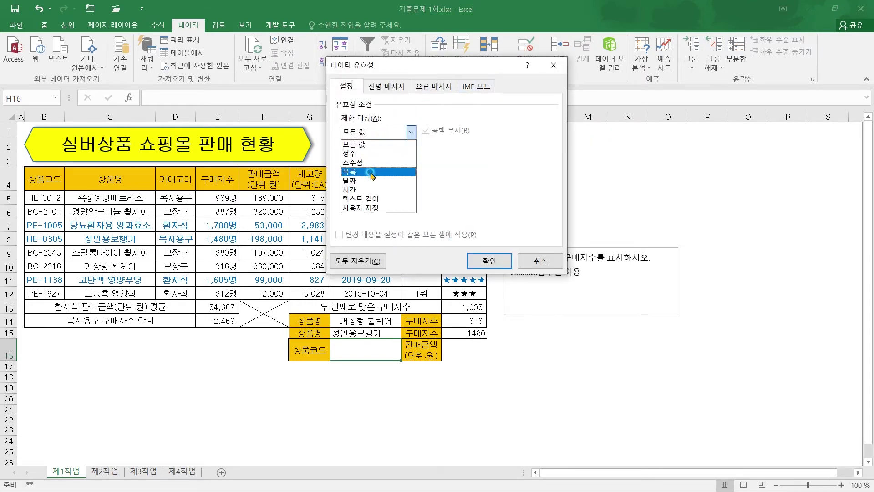
left_click(370, 172)
left_click(359, 186)
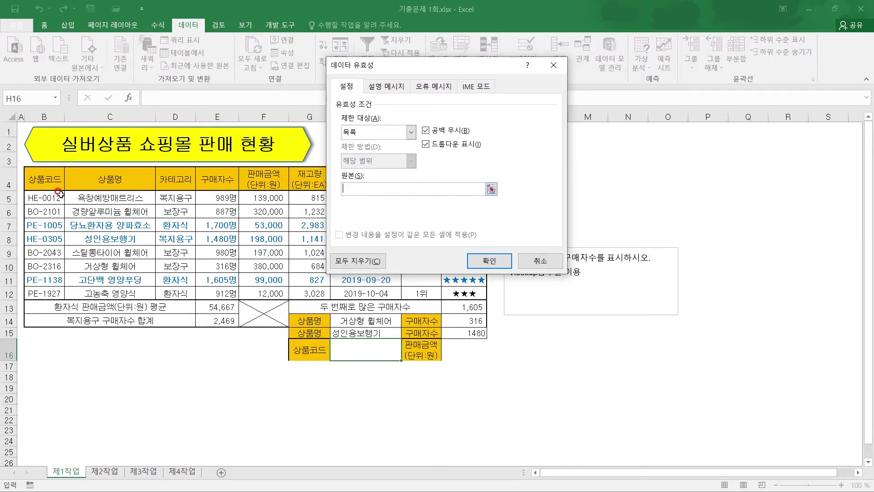
left_click_drag(60, 195, 44, 287)
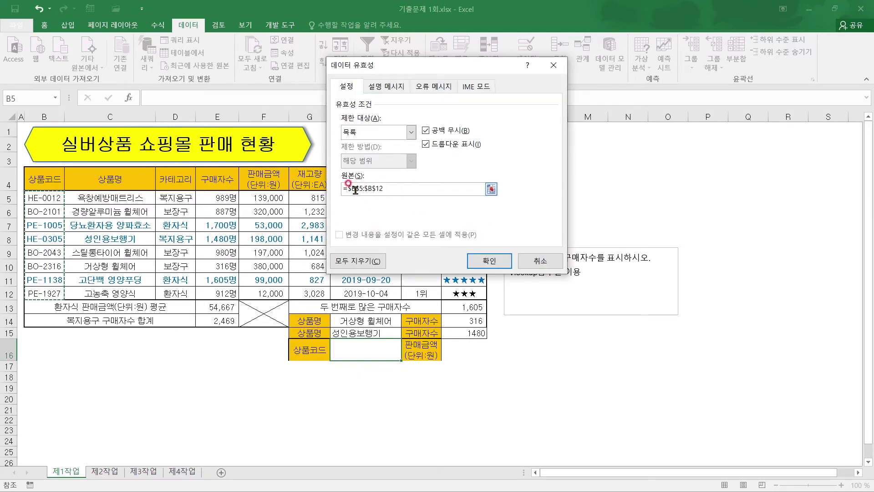
left_click(499, 264)
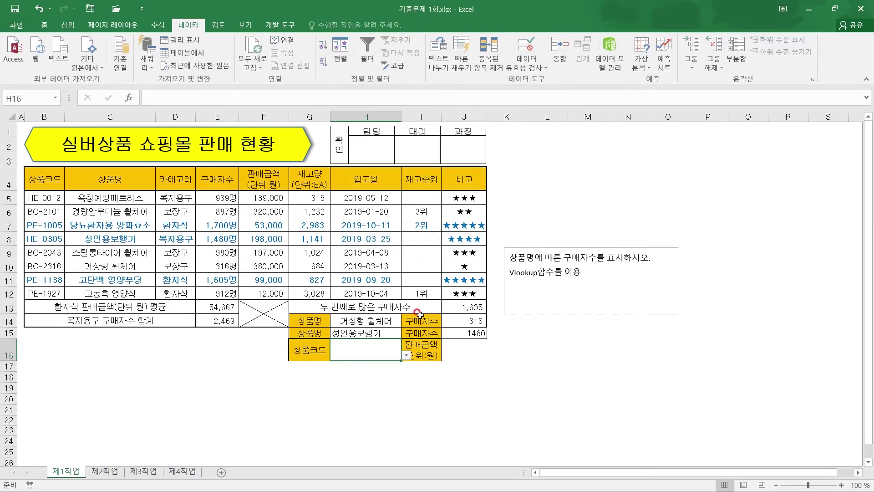
Step: Test the product-code dropdown in H16 with HE-0305, and set it to BO-2043
left_click(405, 359)
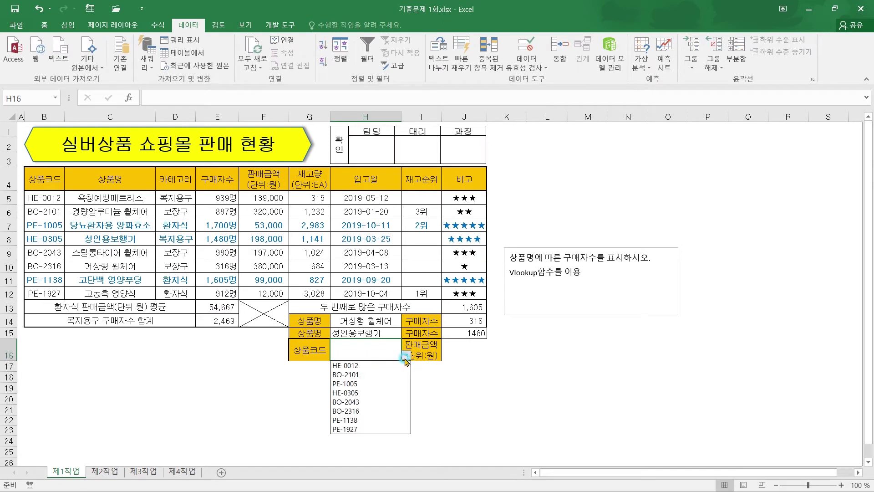
left_click(380, 392)
left_click(405, 355)
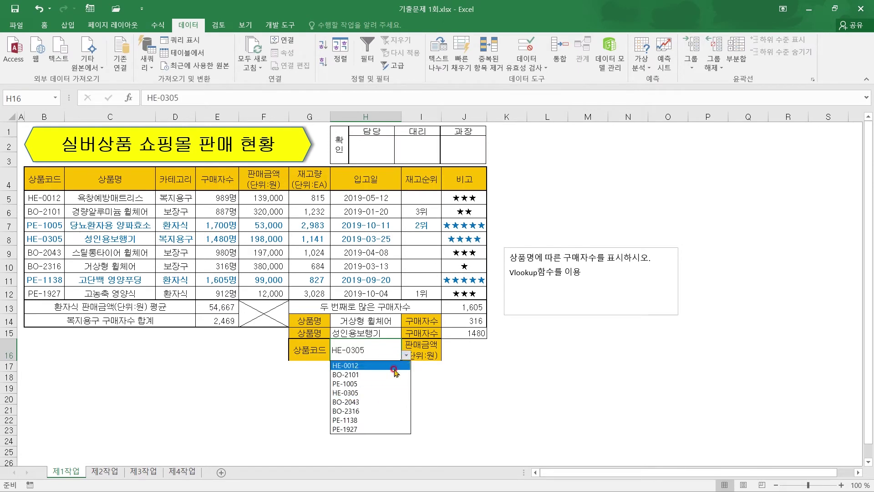
left_click(382, 402)
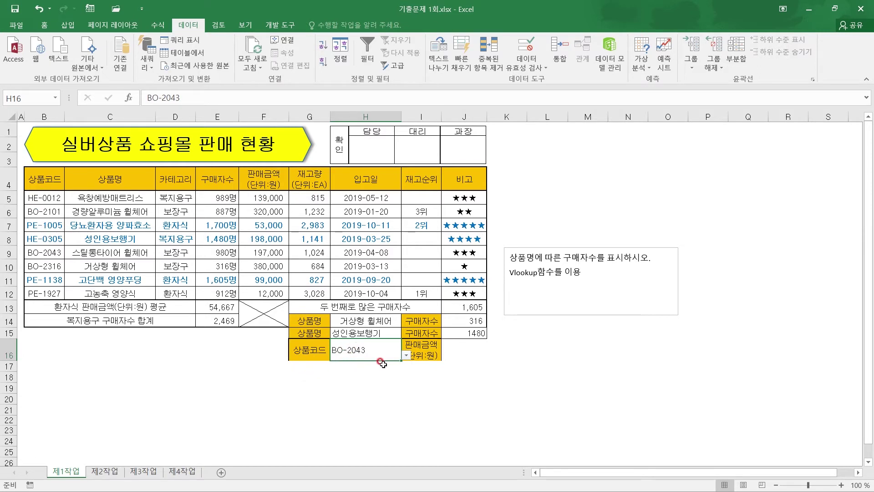
Step: Widen column J slightly and start a VLOOKUP formula in J16 with H16 as the lookup value
left_click(457, 350)
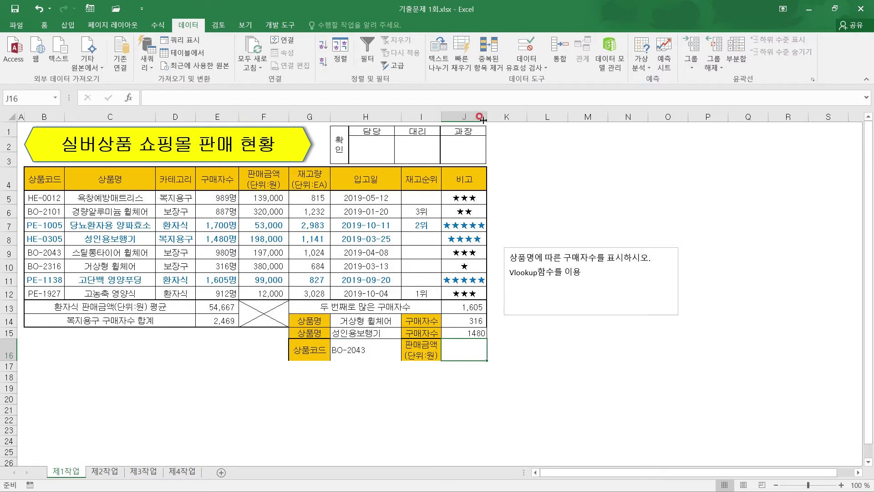
left_click_drag(483, 119, 496, 119)
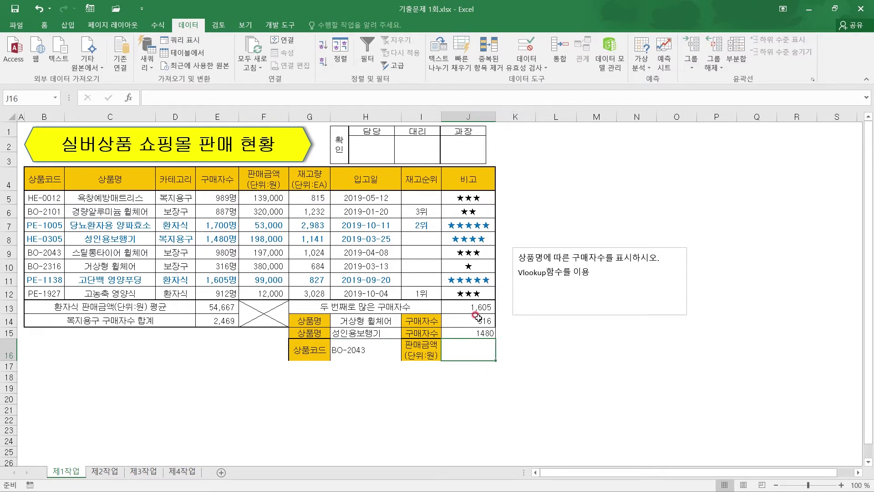
type("=")
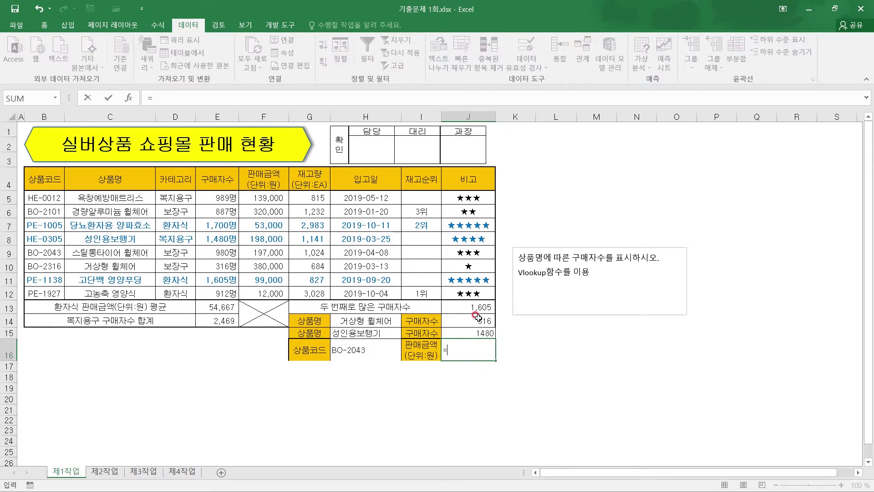
type("vl")
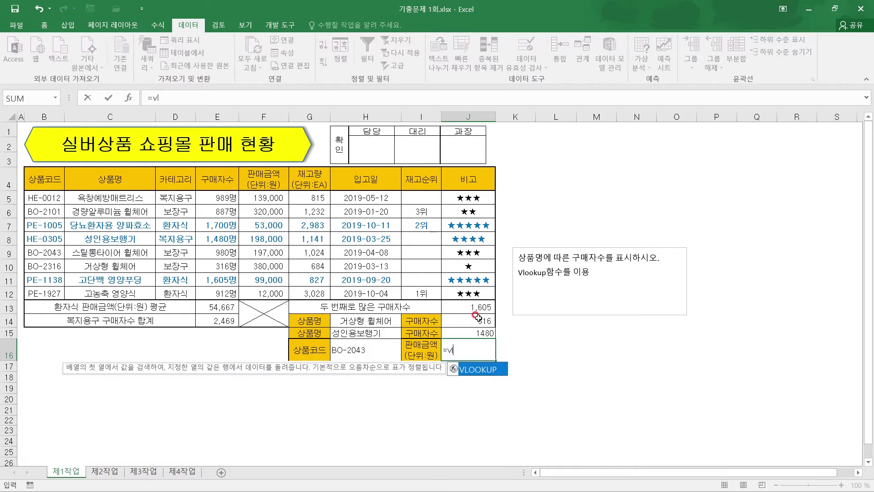
double_click(491, 371)
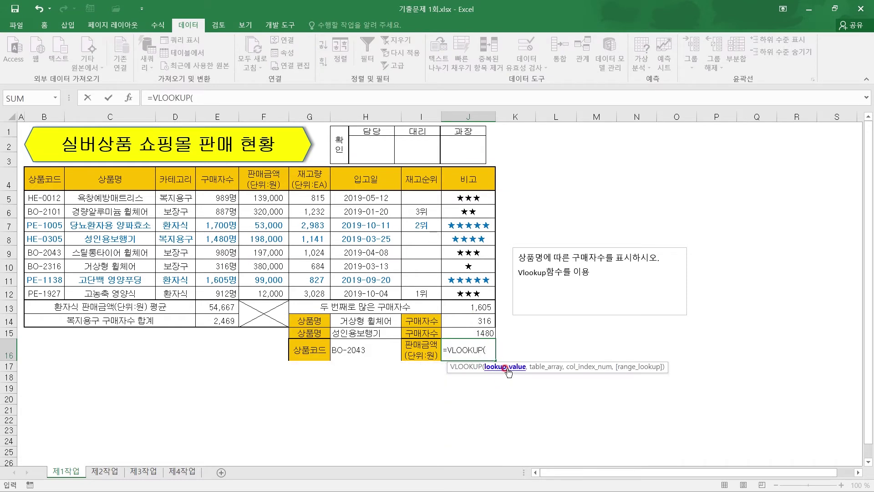
left_click(355, 349)
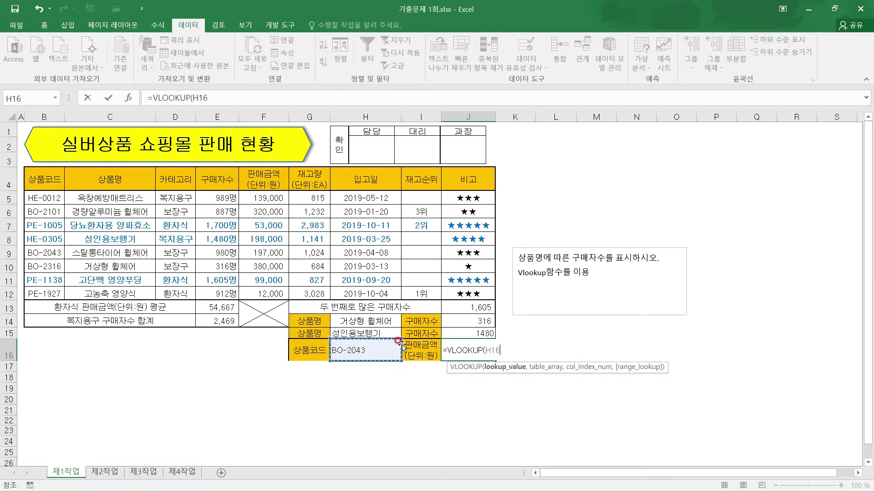
type(",")
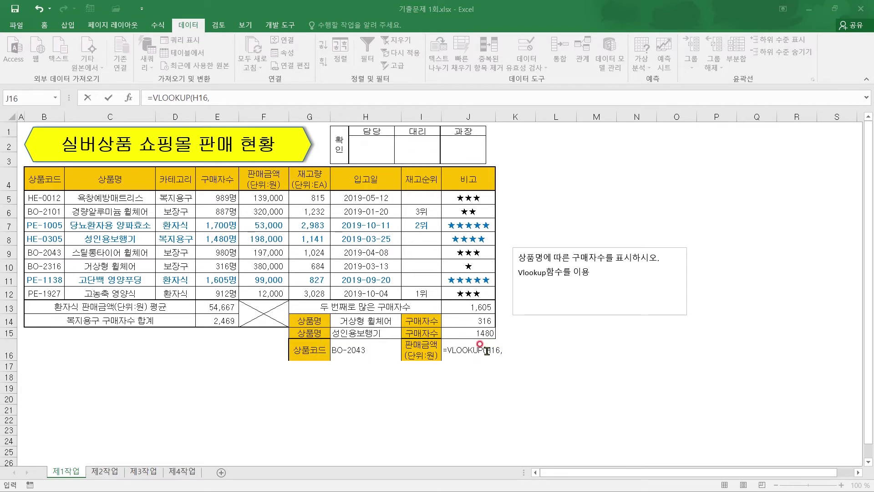
left_click(500, 350)
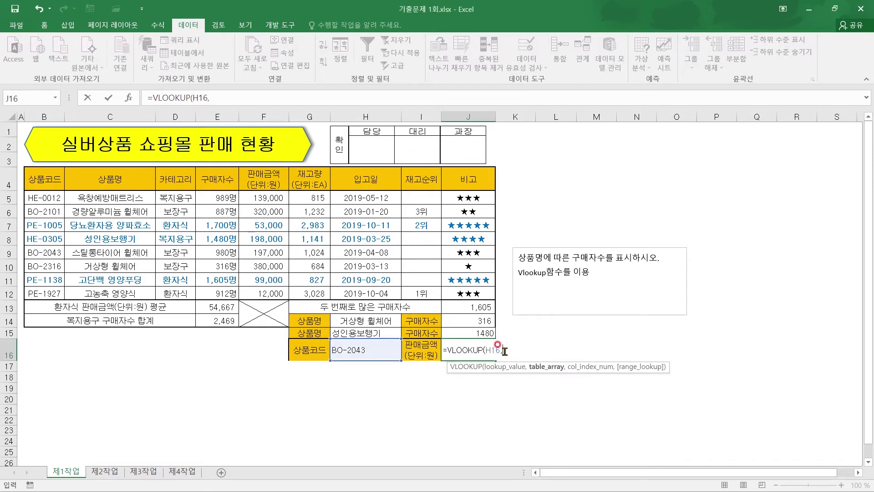
Step: Try B5:F12, B5:H12 and B5:E12 as the table array of the J16 VLOOKUP
left_click(33, 199)
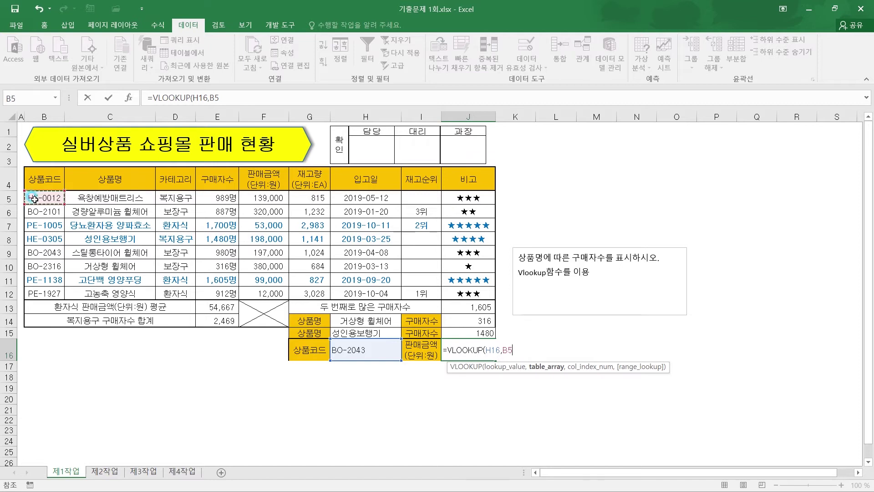
left_click_drag(35, 199, 287, 351)
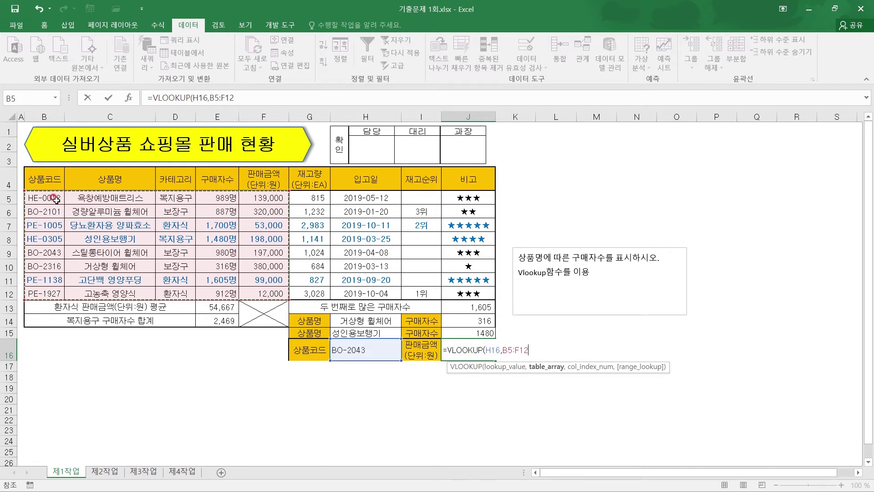
left_click_drag(47, 198, 368, 282)
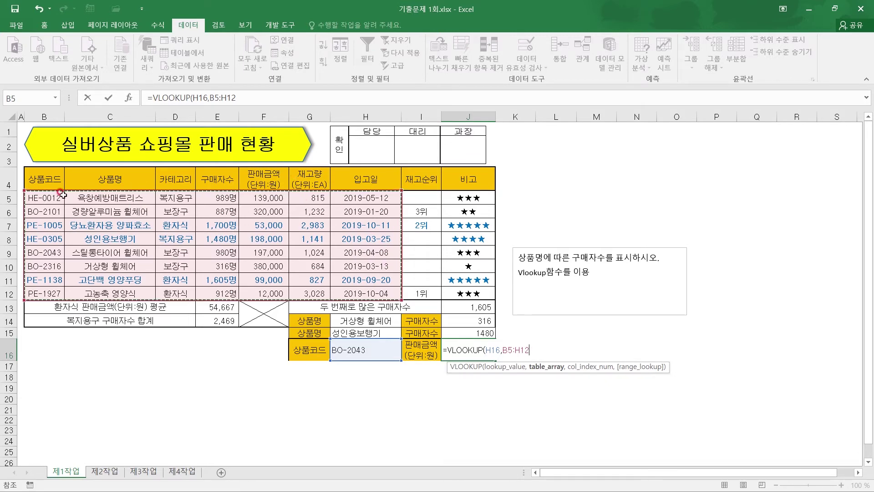
left_click_drag(48, 197, 218, 285)
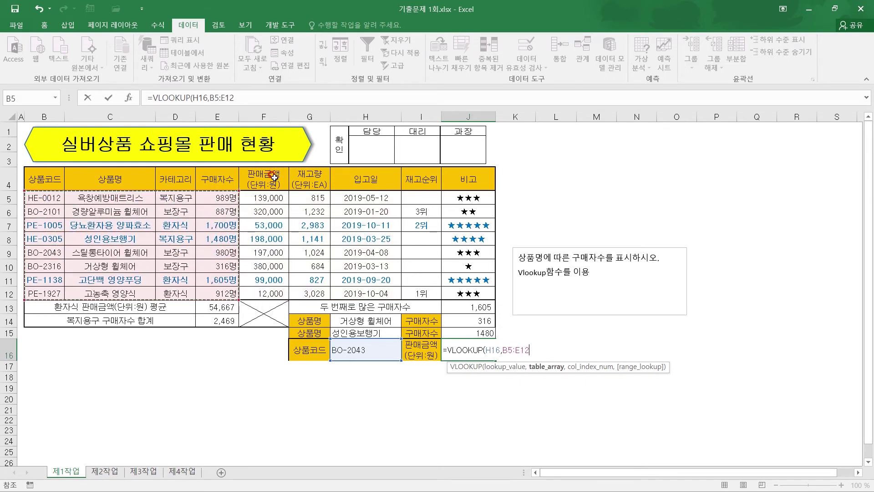
Step: Complete the J16 VLOOKUP formula with table array B5:G12, column index 5 and exact match (FALSE)
left_click(35, 198)
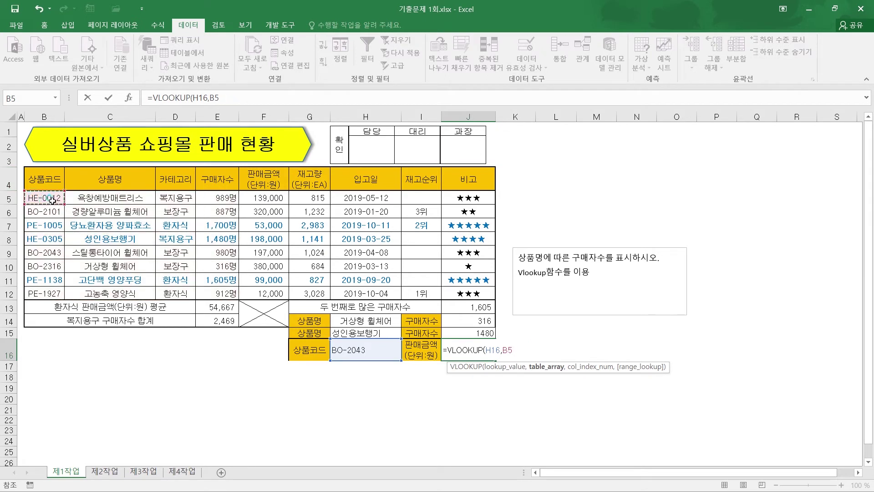
left_click_drag(64, 201, 308, 285)
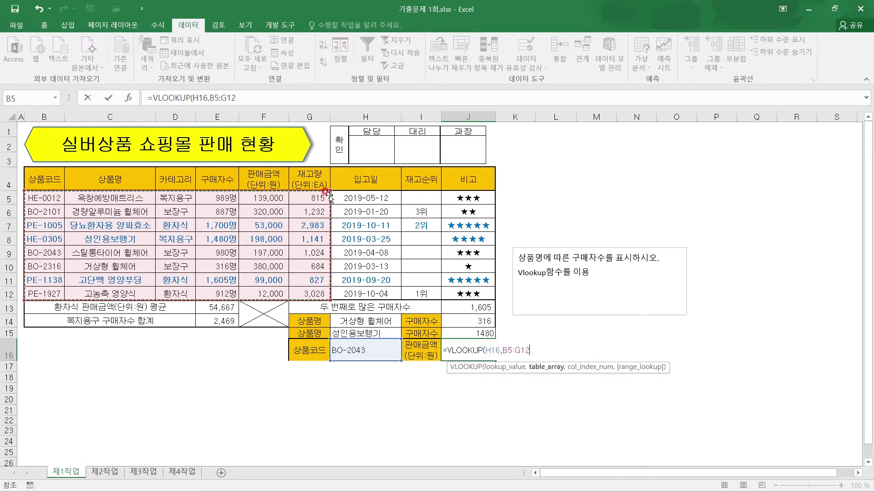
type(",")
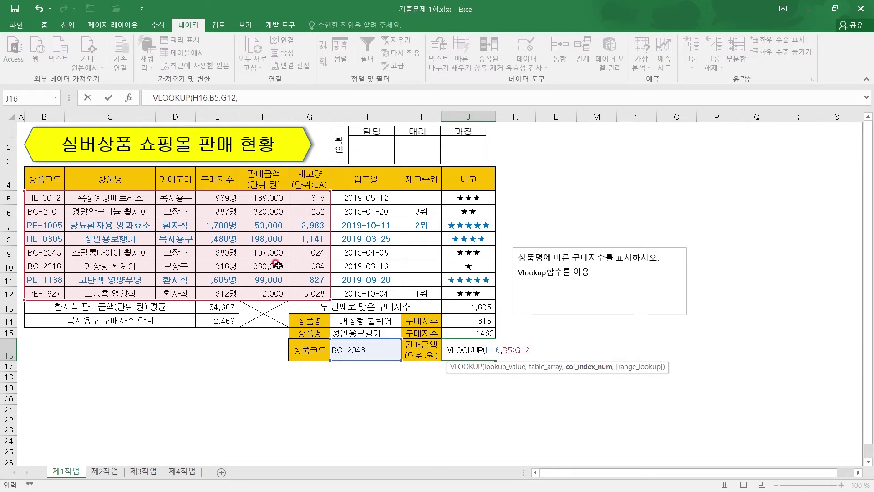
type("5,")
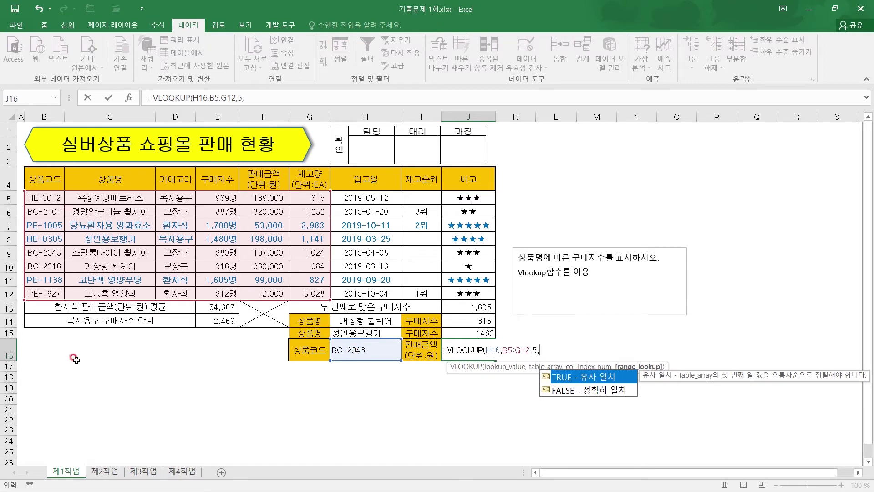
double_click(576, 392)
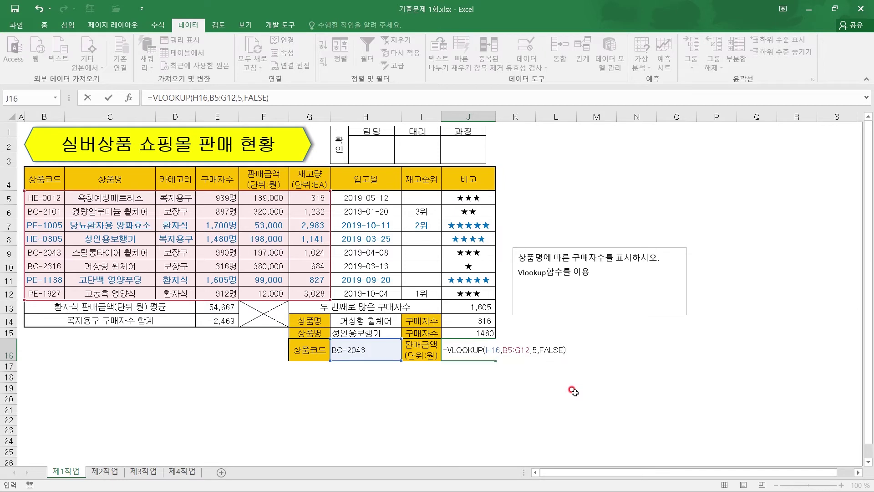
key("Return")
Step: Check the J16 result against the BO-2043 row, set H16 to PE-1005, and compare the result with that product's row
left_click(486, 353)
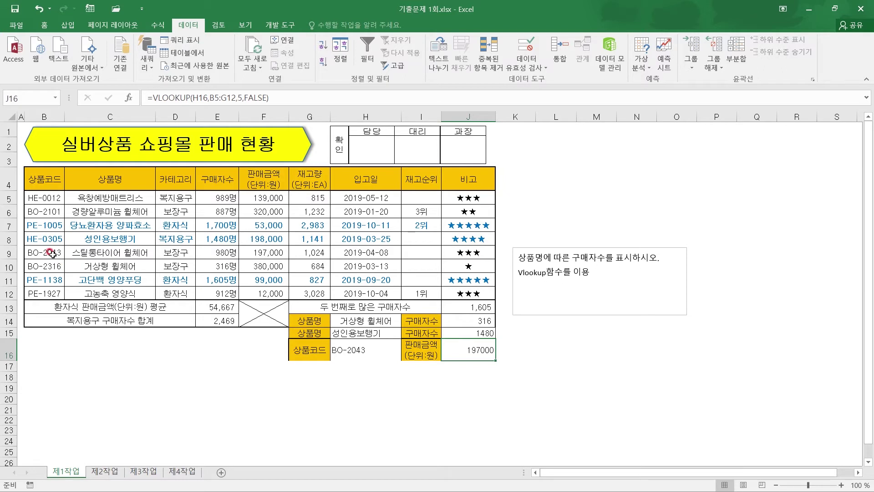
left_click_drag(50, 253, 252, 250)
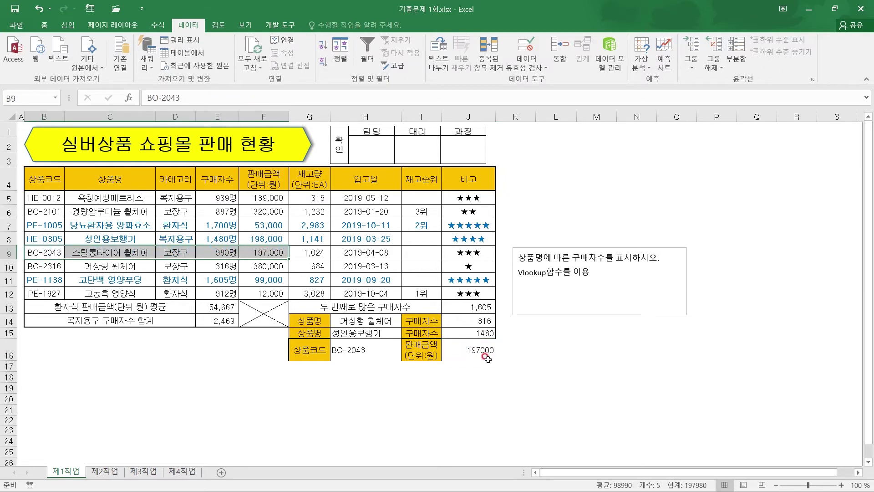
left_click(382, 346)
left_click(405, 355)
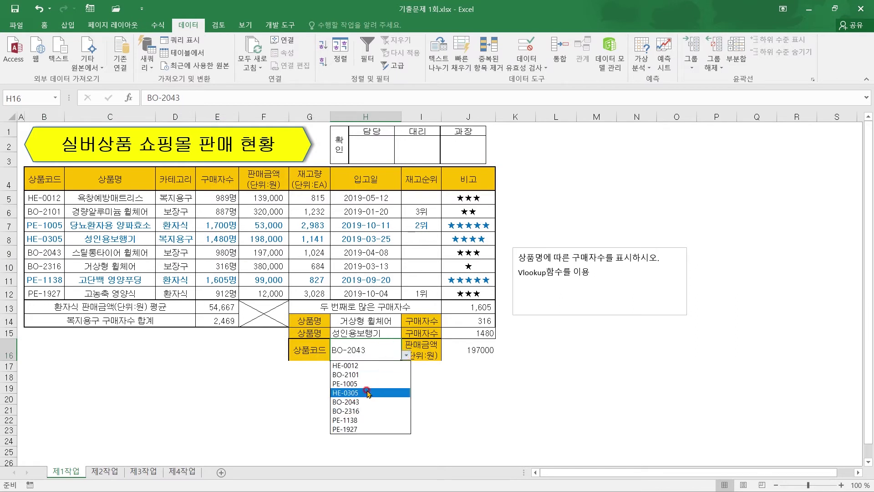
left_click(363, 383)
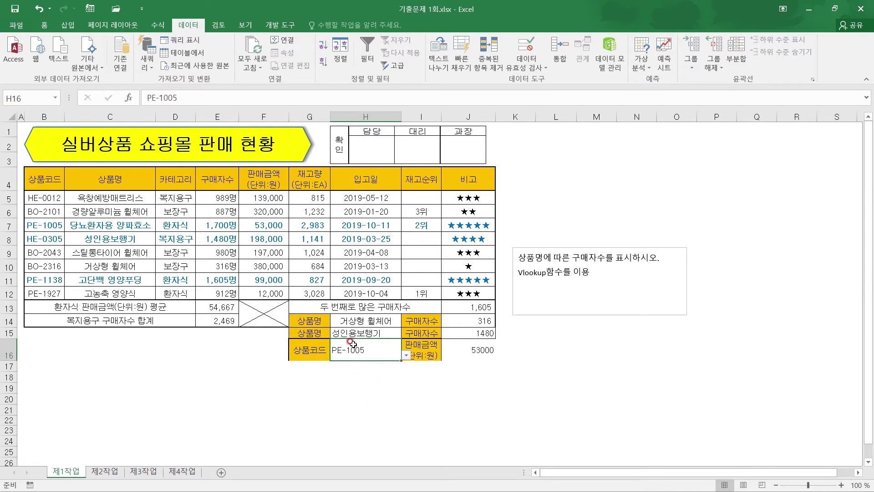
left_click(36, 223)
left_click_drag(37, 224, 250, 223)
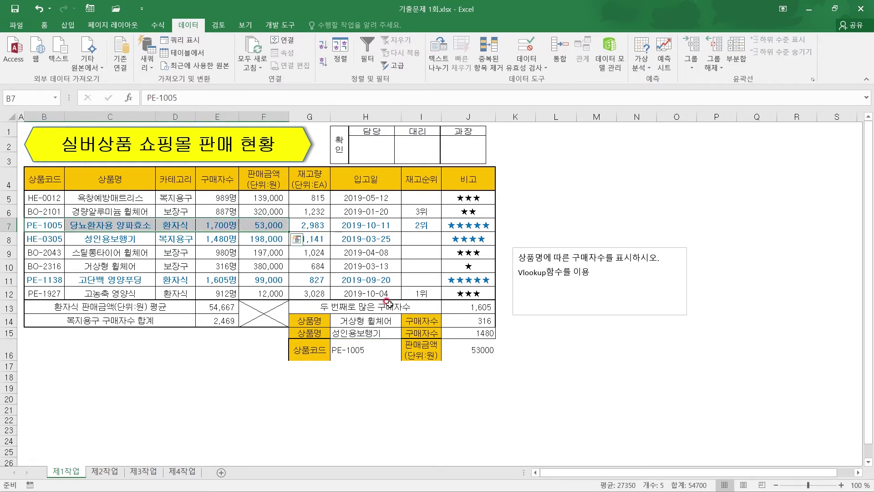
left_click(472, 350)
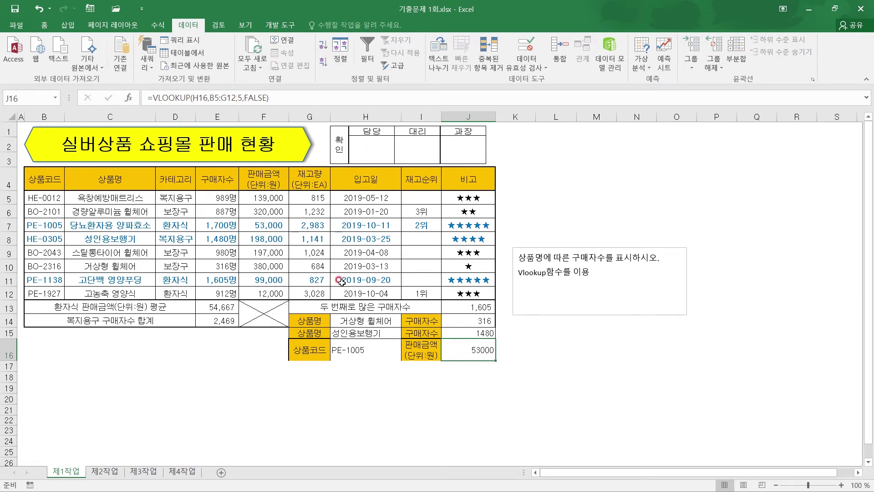
Step: Try column index 6 in the J16 VLOOKUP and compare the result with the stock quantity in the PE-1005 row
double_click(454, 348)
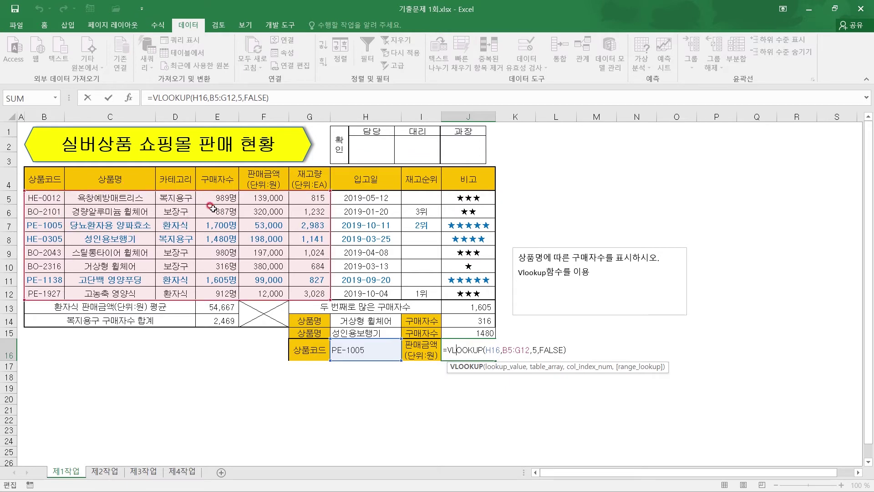
double_click(240, 98)
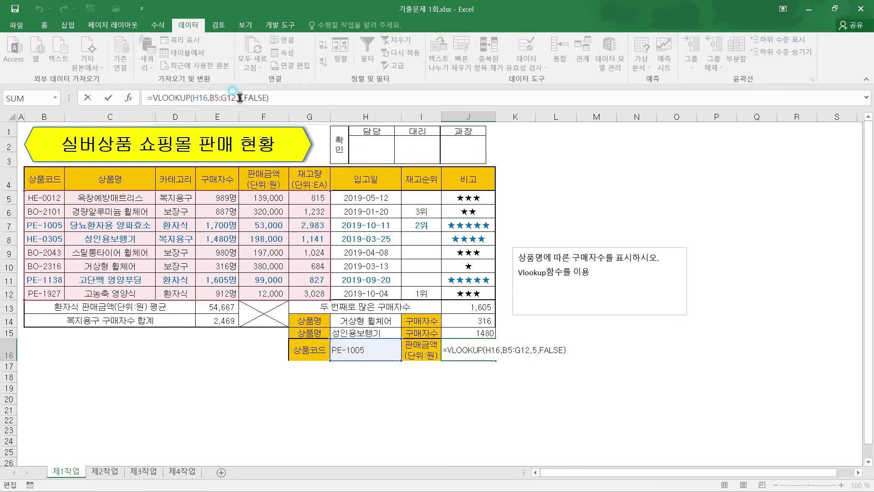
key("BackSpace")
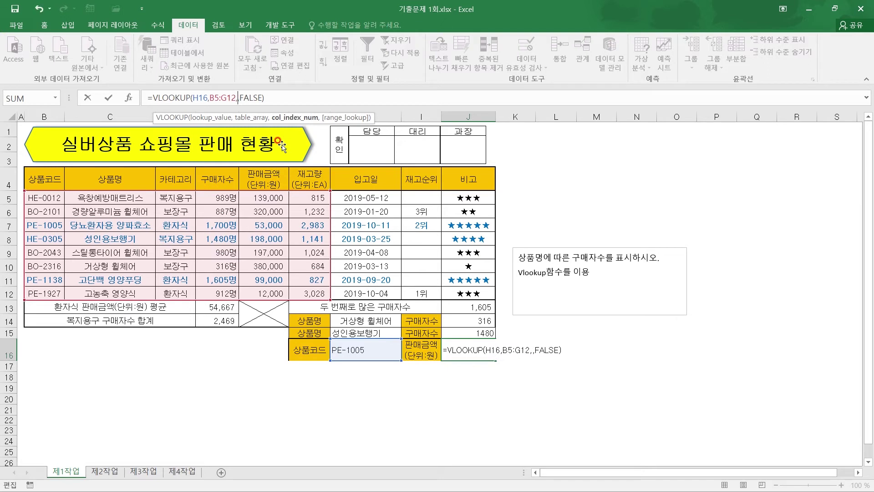
type("6")
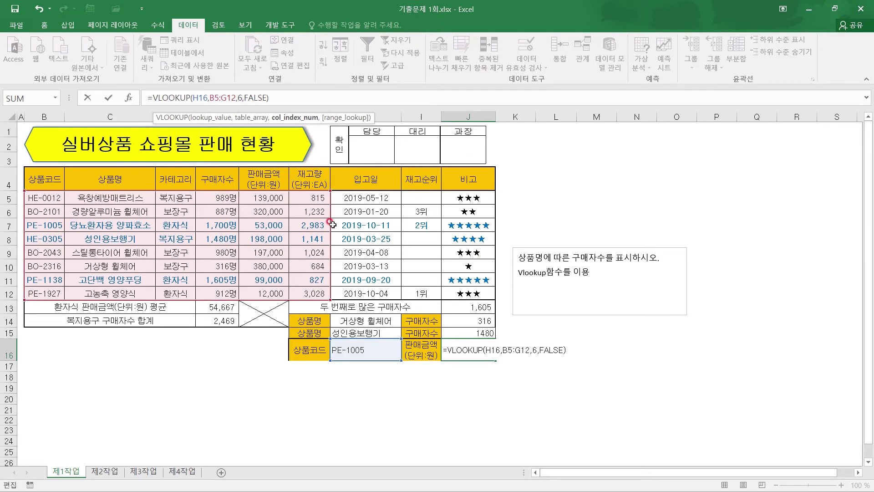
key("ctrl+Return")
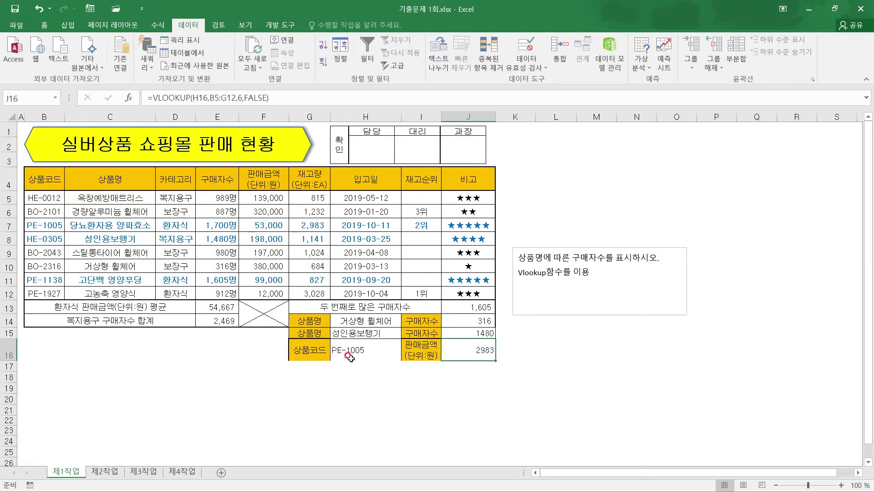
left_click_drag(49, 226, 325, 226)
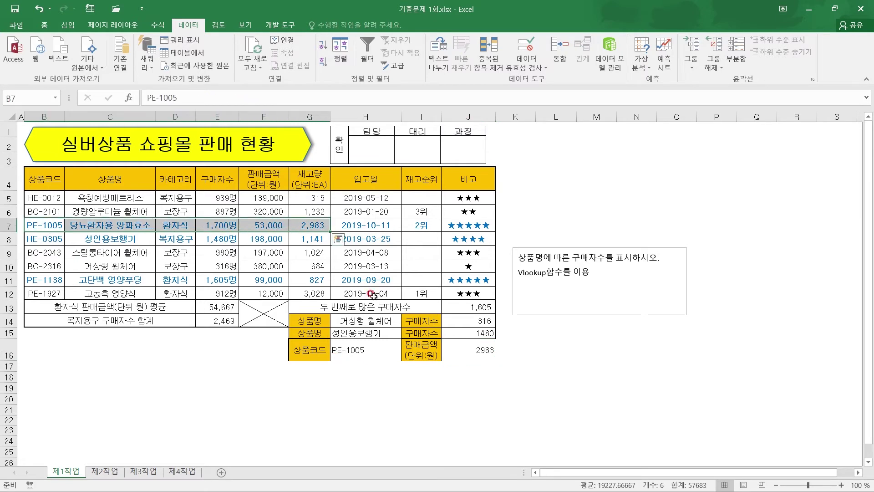
Step: Set the column index of the J16 VLOOKUP back to 5
left_click(487, 353)
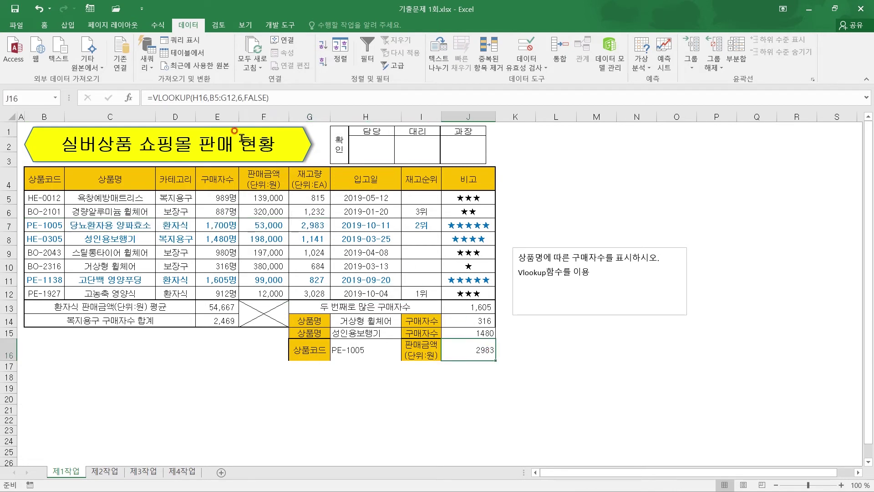
left_click(239, 98)
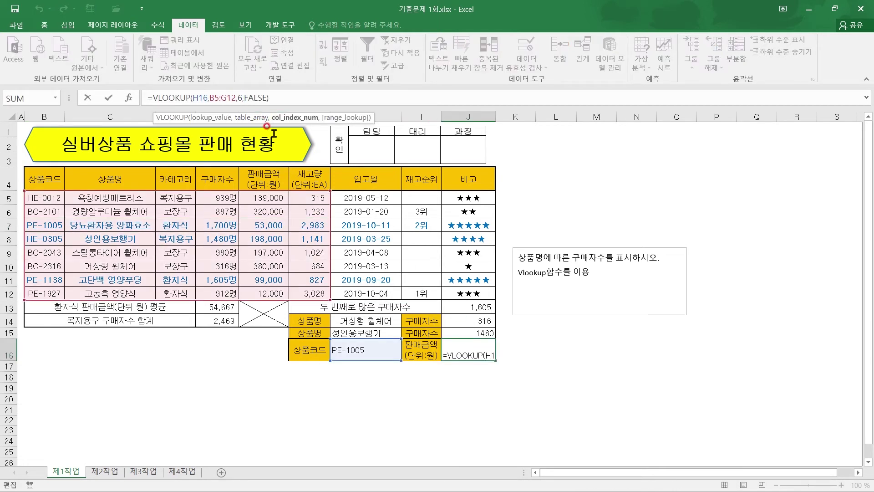
key("Delete")
type("5")
left_click(255, 97)
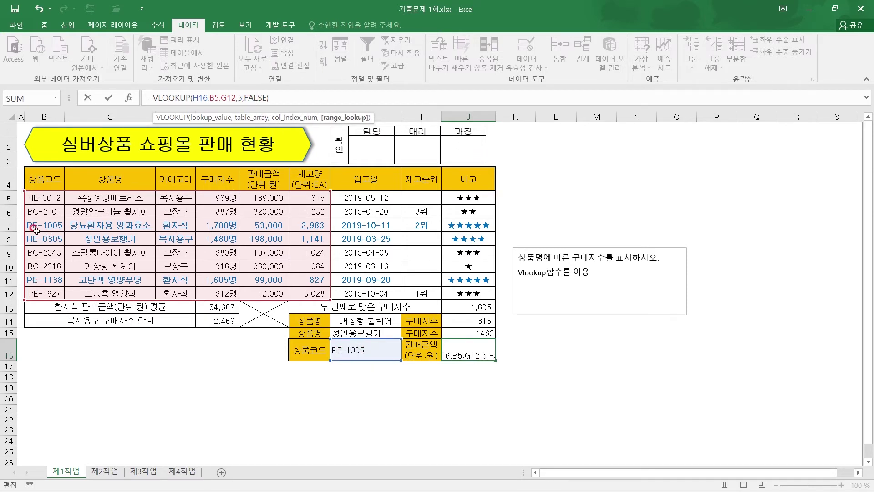
key("Return")
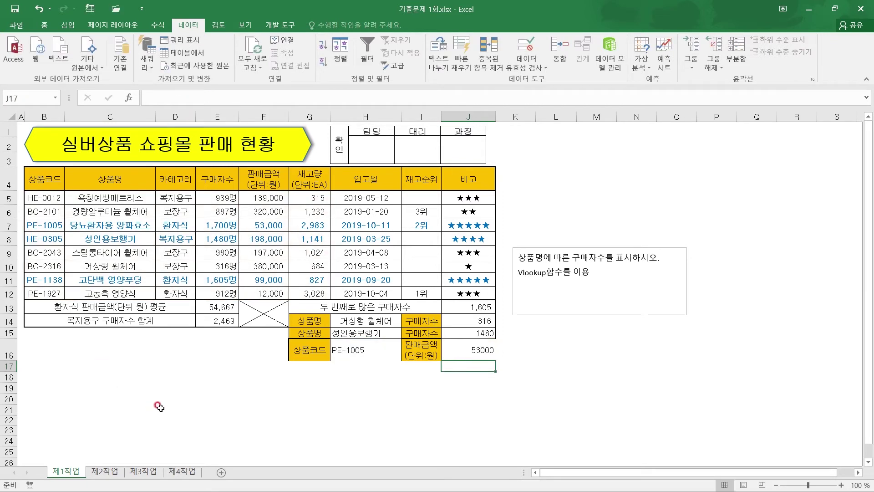
left_click(176, 409)
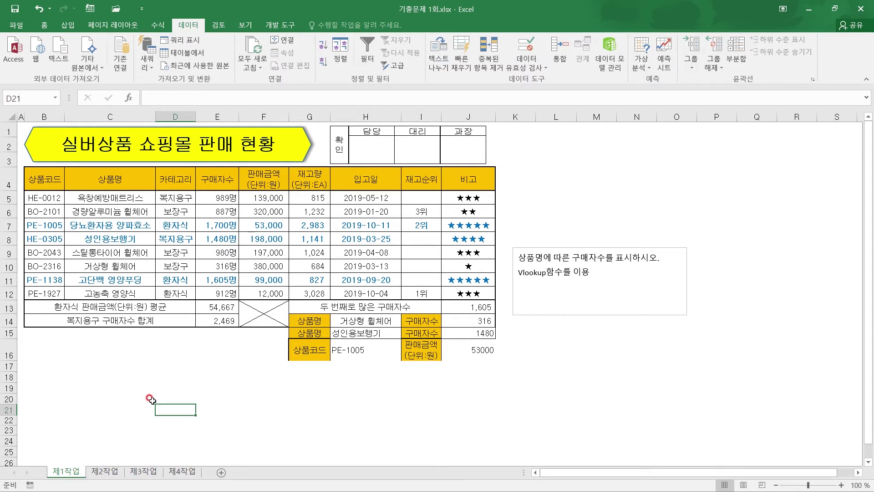
Step: Copy the 구매자수 header from E4 into L4
left_click(555, 178)
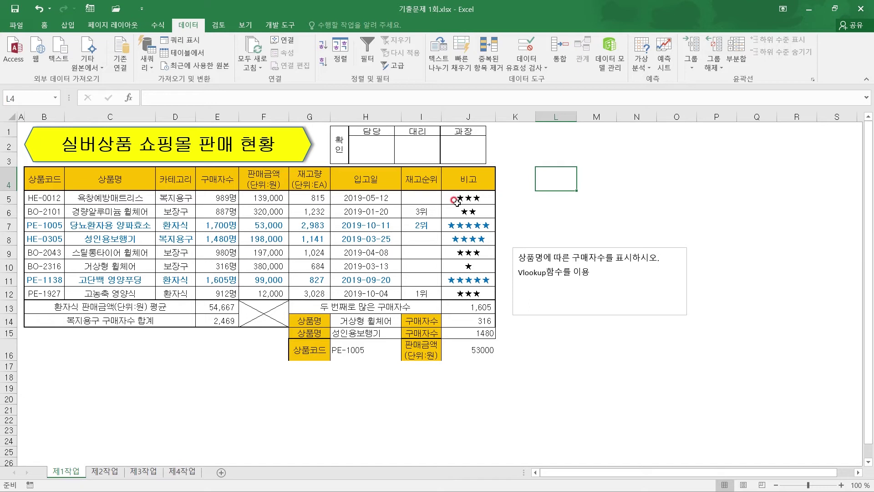
left_click(219, 181)
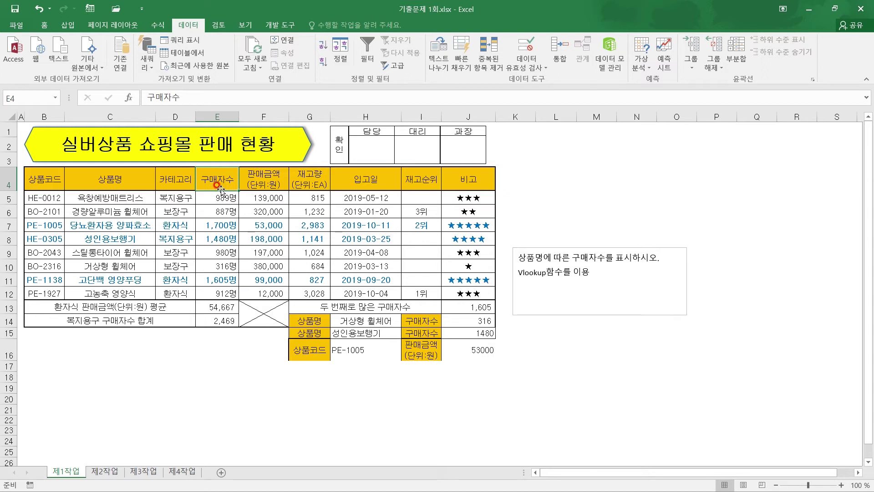
left_click_drag(220, 188, 567, 182)
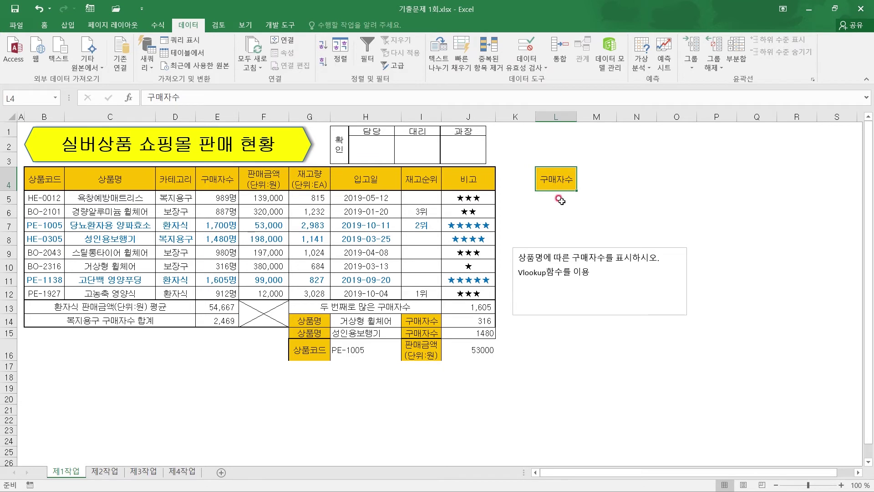
Step: Enter the buyer-count thresholds 0, 1000 and 1500 in L5 to L7 below the 구매자수 header
left_click(558, 199)
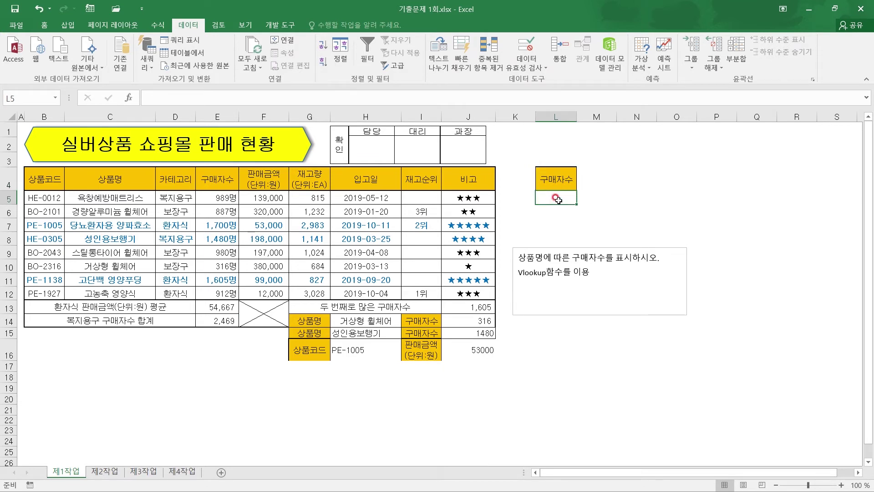
type("1")
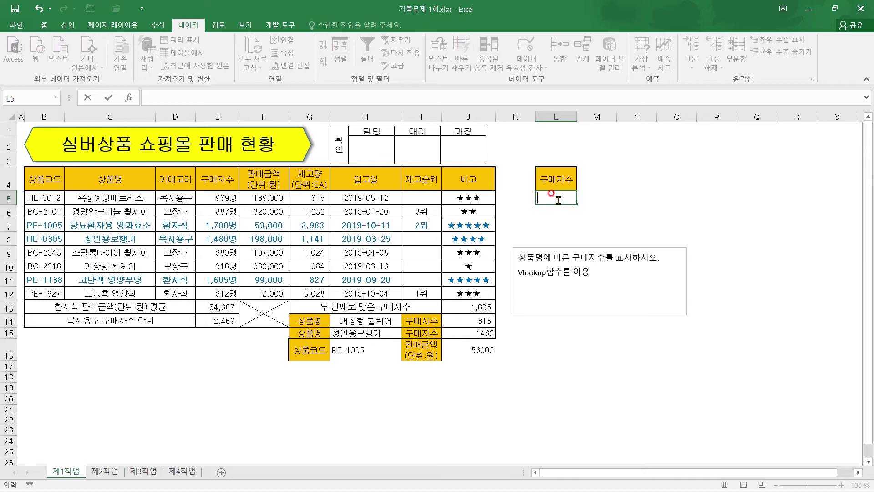
key("Return")
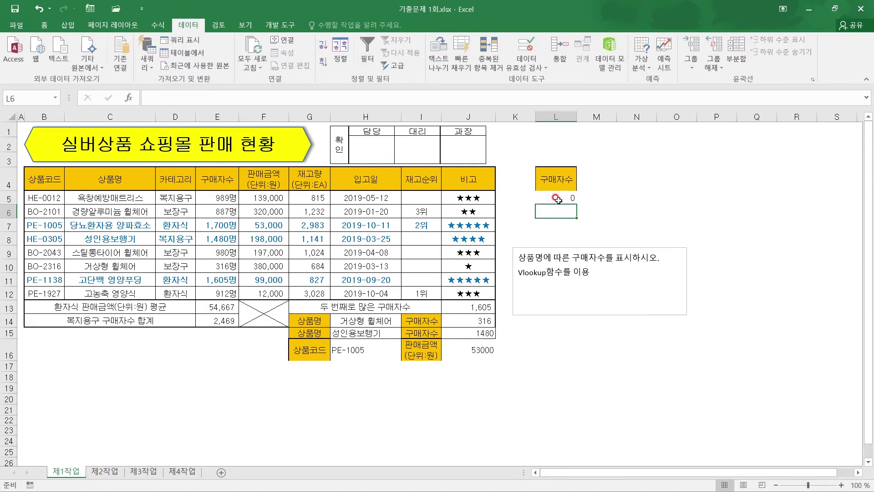
type("1000")
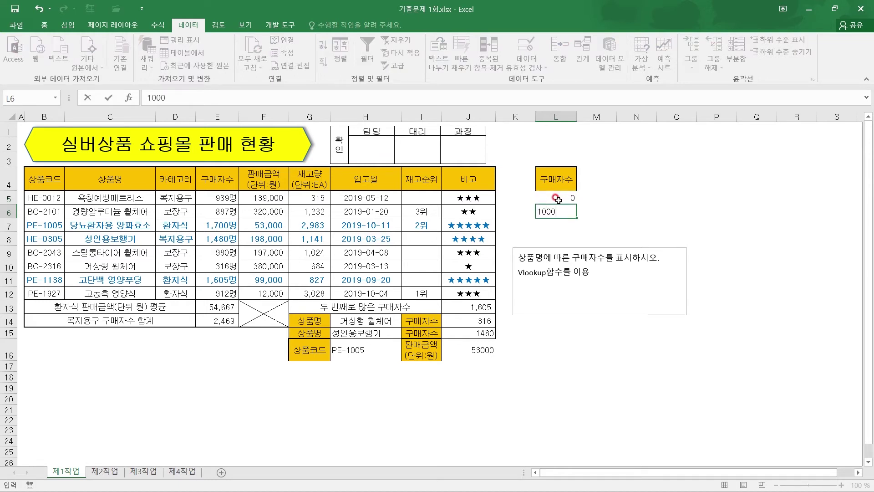
key("Return")
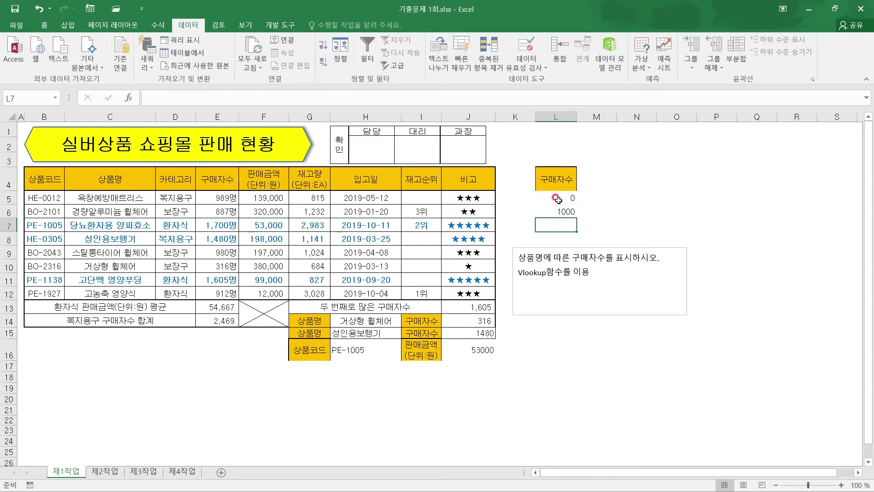
type("15")
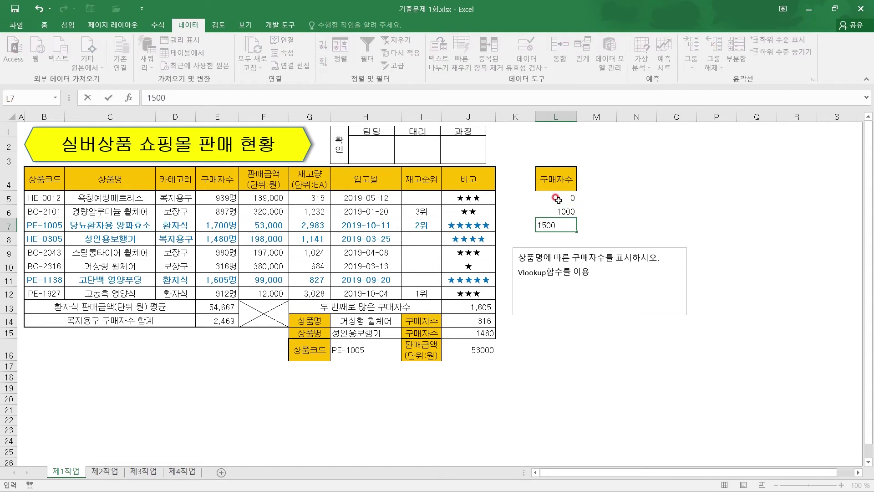
type("00")
key("ctrl+Return")
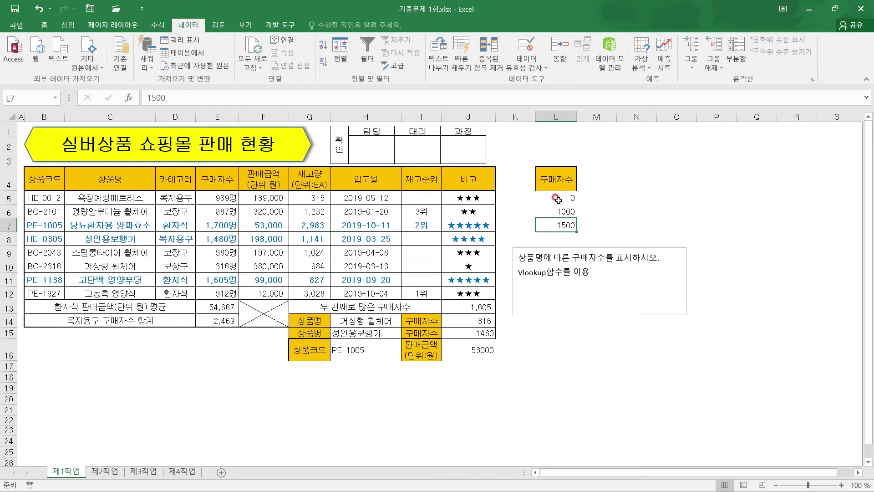
Step: Apply all borders to the range L4:M7
left_click_drag(542, 177, 604, 225)
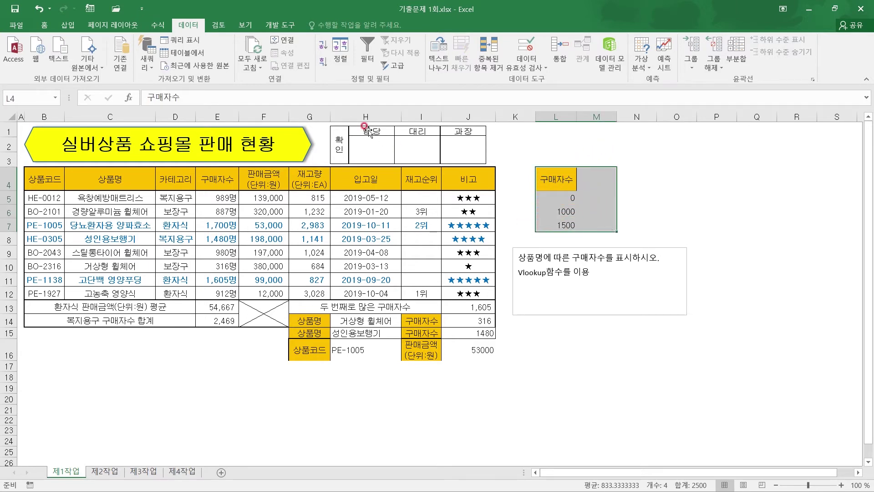
left_click(44, 25)
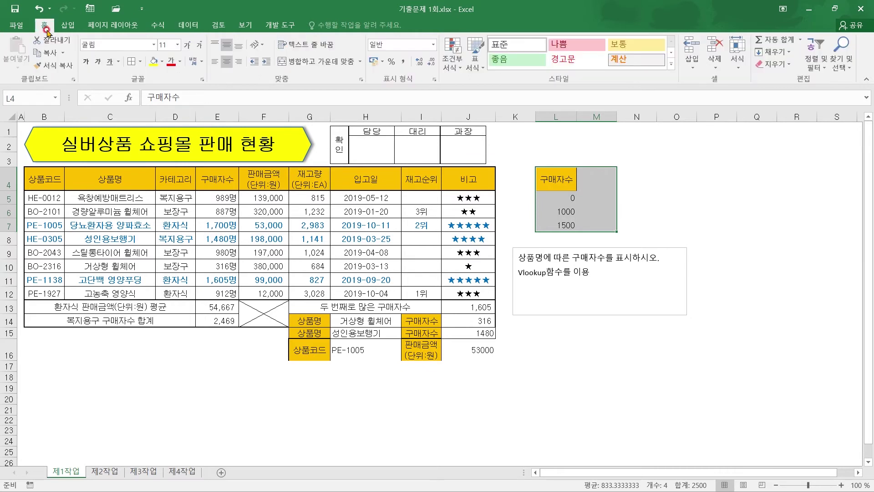
left_click(132, 62)
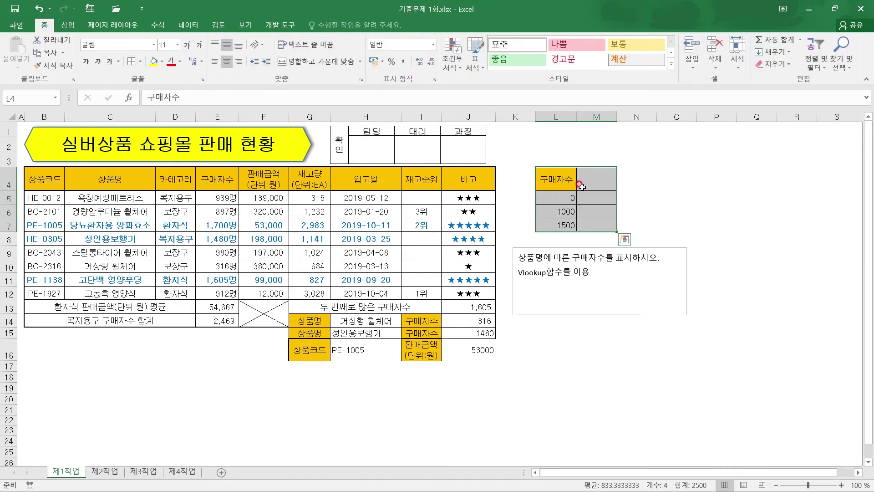
Step: Enter the header 등급 in M4 beside the 구매자수 header
left_click(595, 180)
left_click(589, 184)
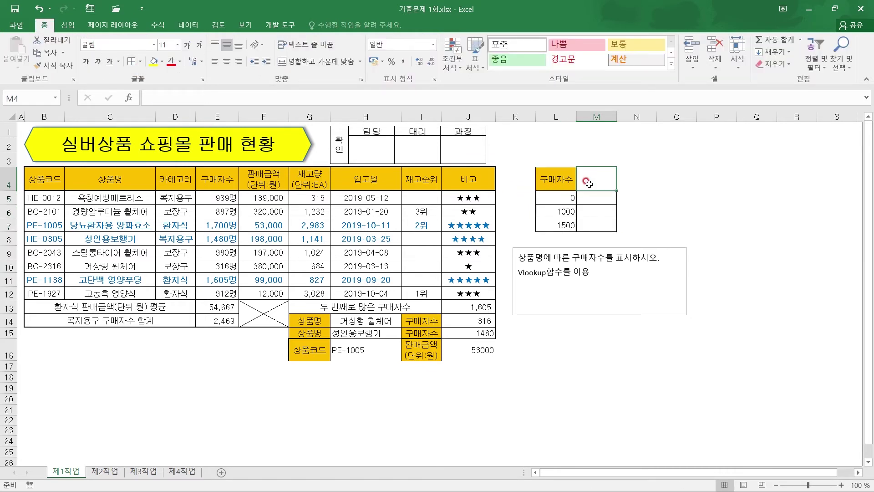
type("q")
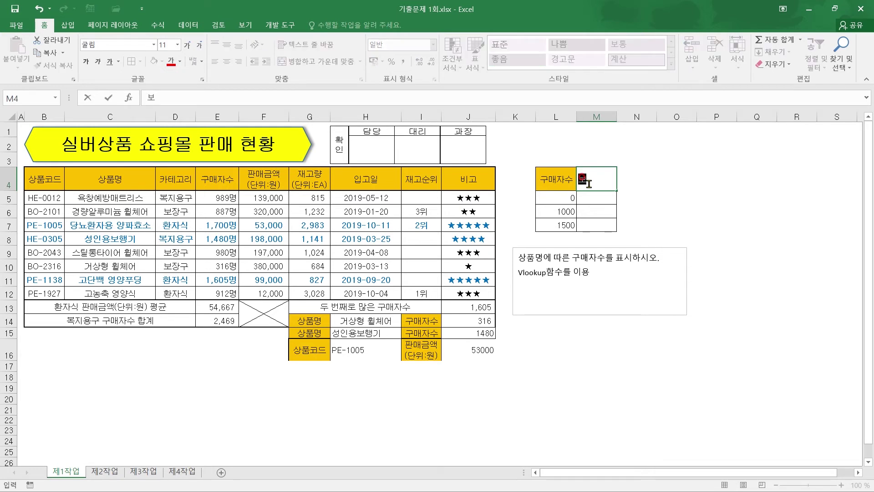
type("등급")
key("Return")
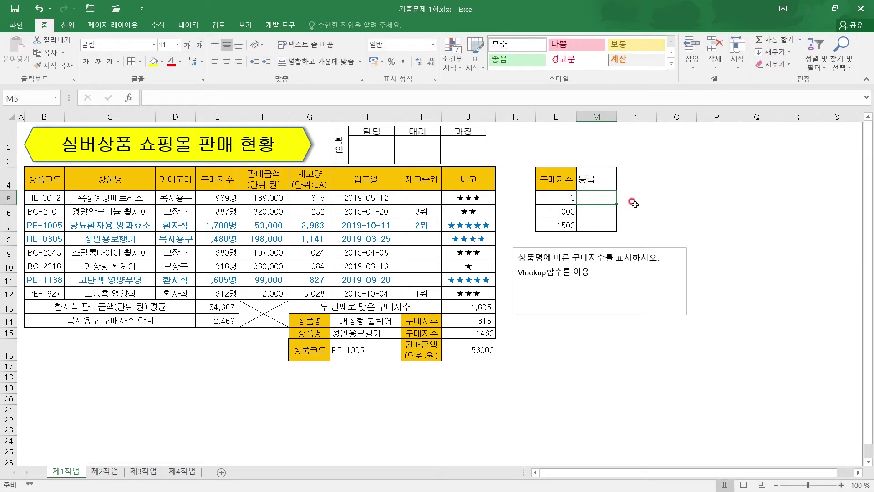
Step: Enter the grades C, B and A in M5 to M7 beside the thresholds 0, 1000 and 1500
type("ㅊ")
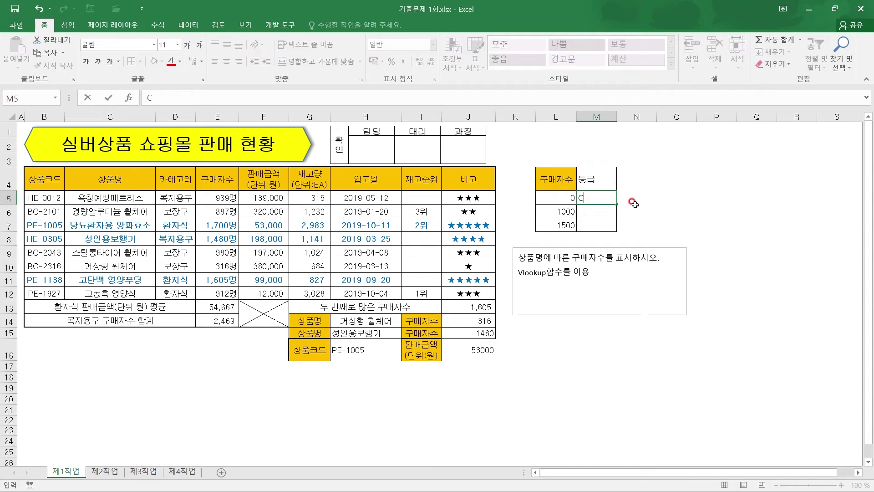
key("Return")
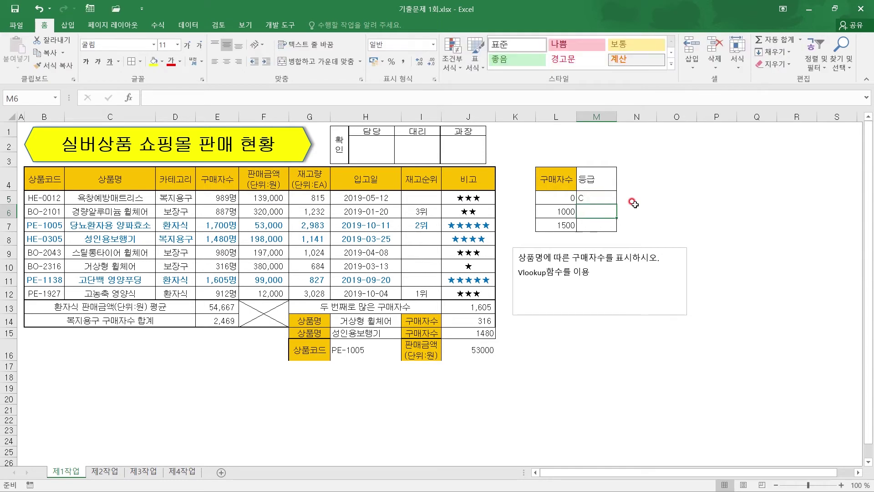
type("B")
key("Return")
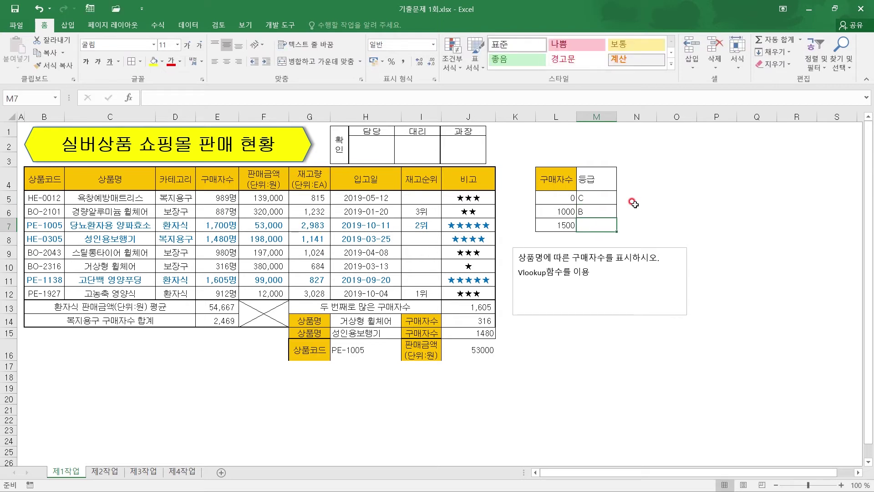
type("A")
key("Return")
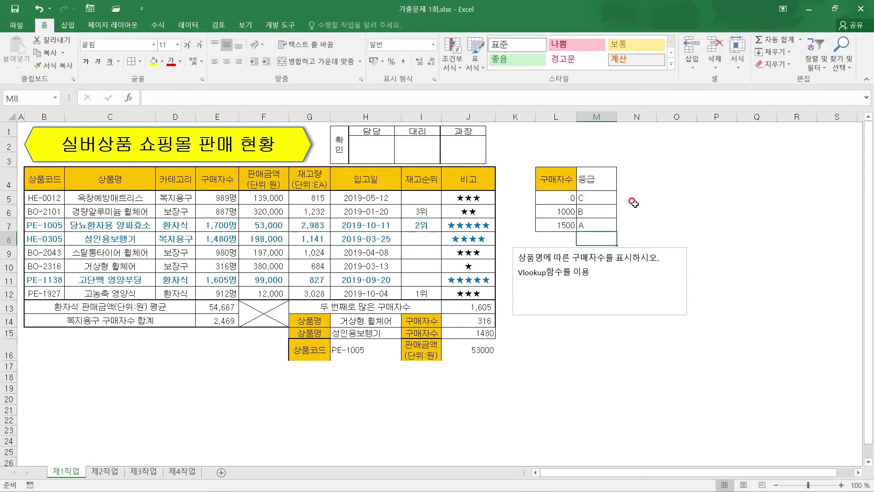
left_click(554, 200)
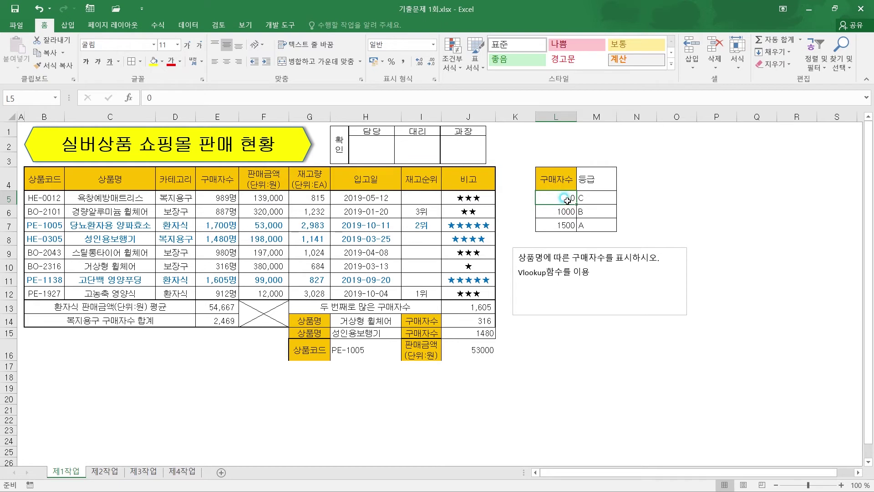
left_click(585, 198)
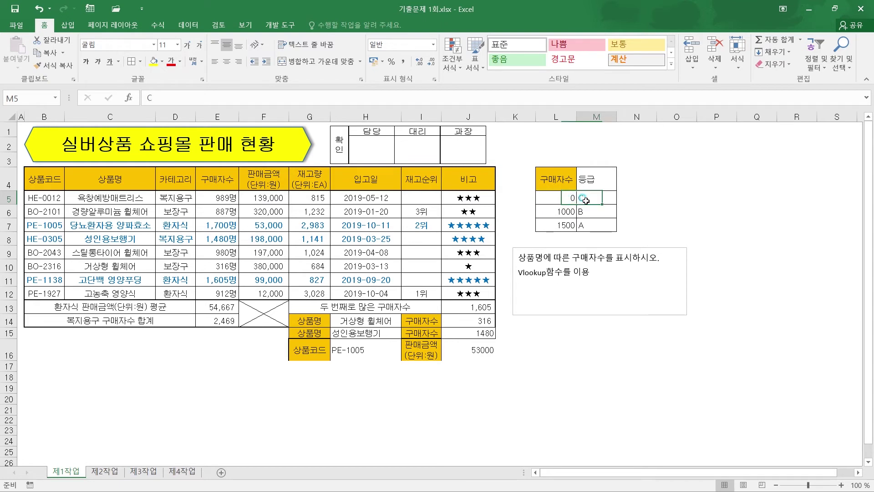
left_click(563, 212)
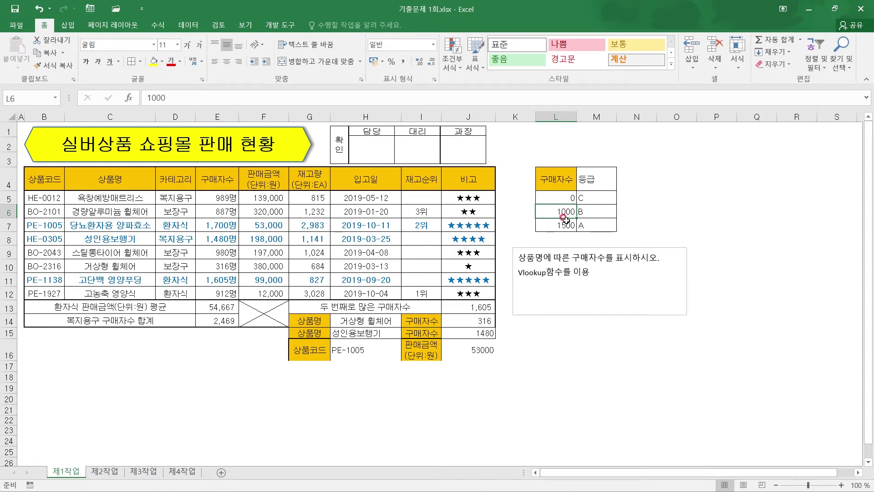
left_click(583, 213)
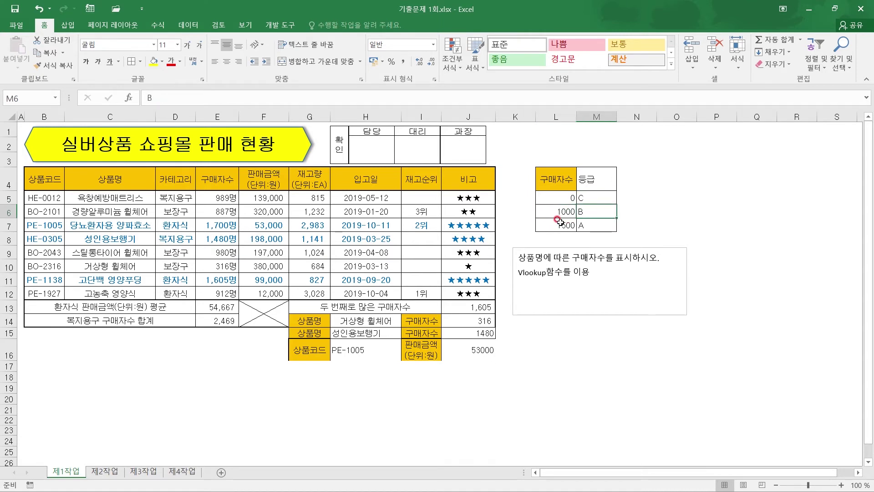
left_click(564, 225)
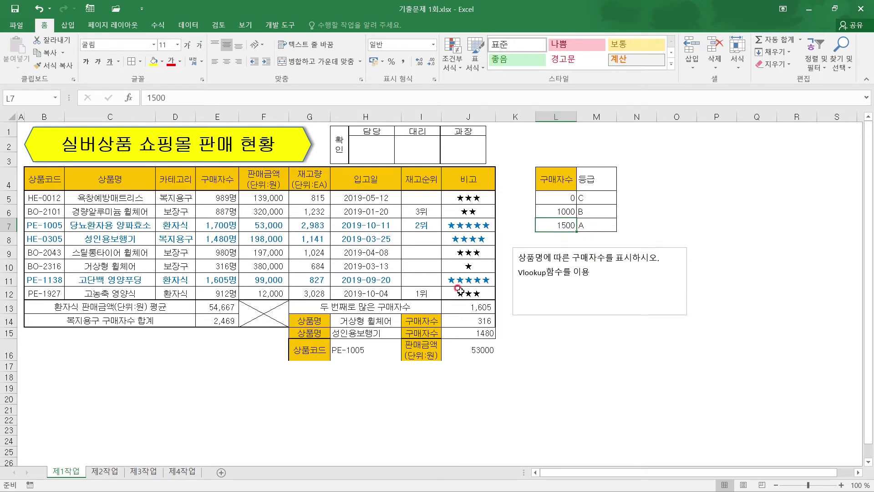
Step: Copy the 구매자수 header from E4 into G17 below the 상품코드 label
left_click(317, 370)
left_click(221, 180)
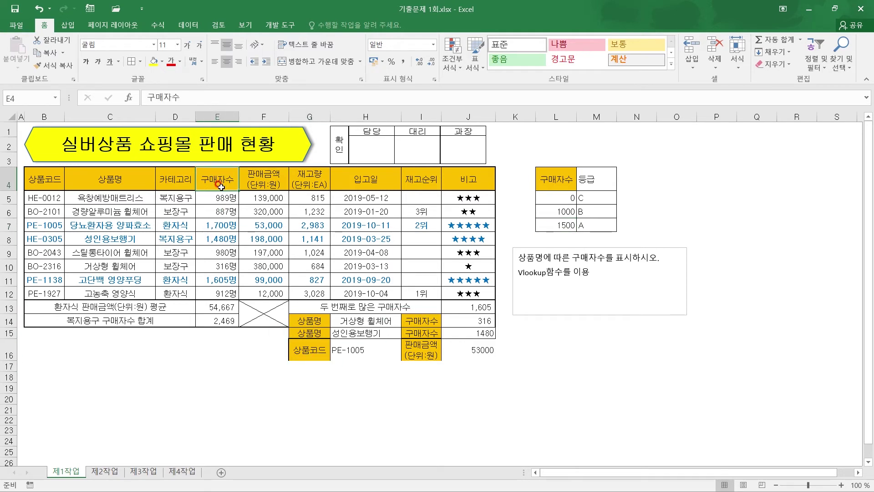
key("ctrl+c")
left_click(308, 363)
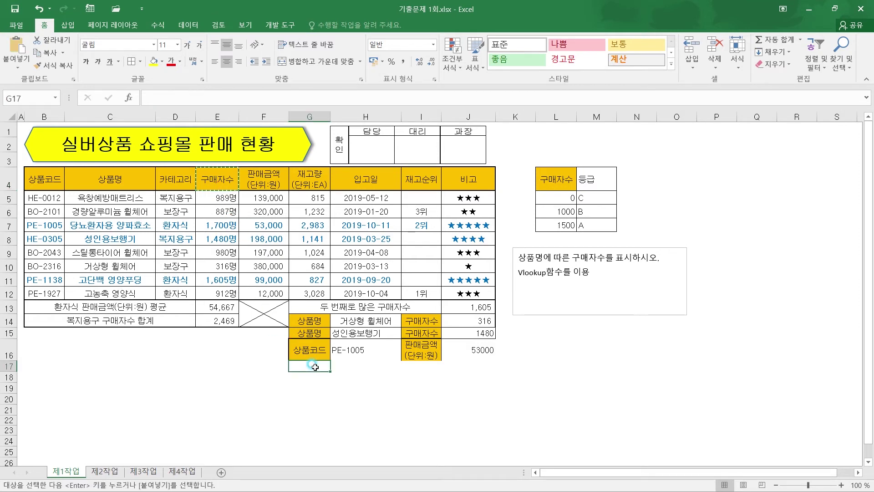
key("ctrl+v")
Step: Add list data validation to H17 using the buyer counts in E5:E12 (=구매자수) as the source, and check its choices
left_click(351, 367)
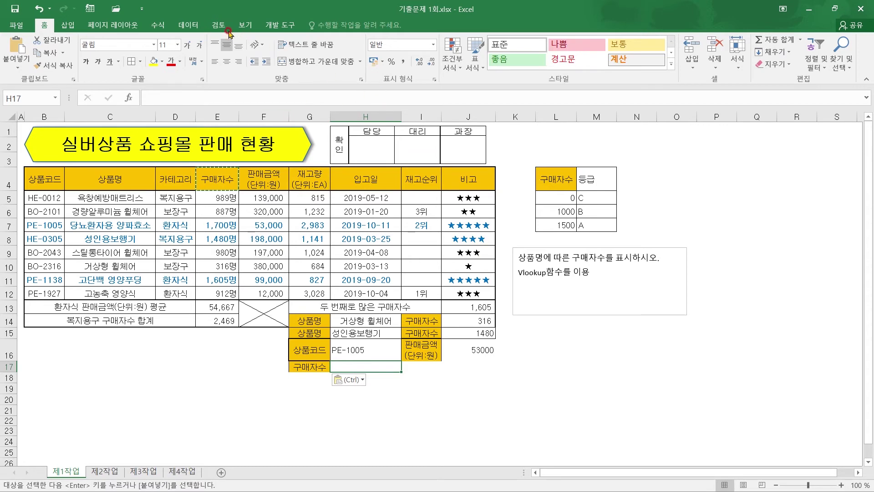
left_click(182, 27)
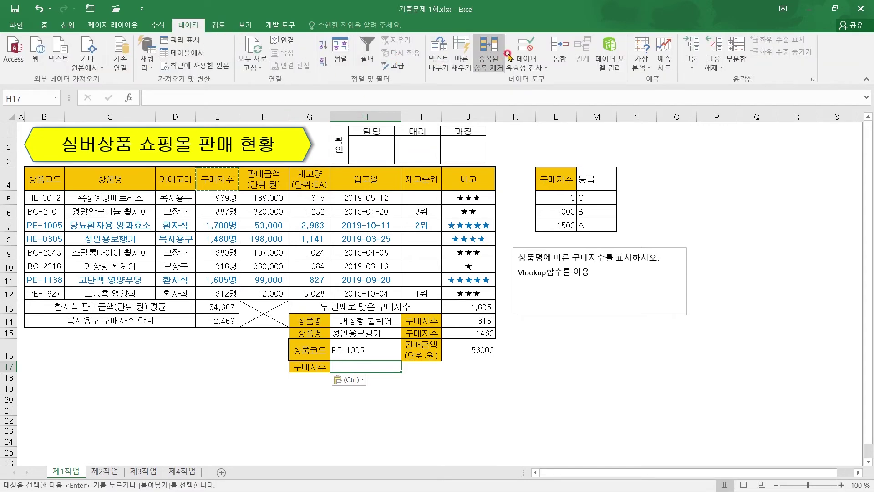
left_click(519, 51)
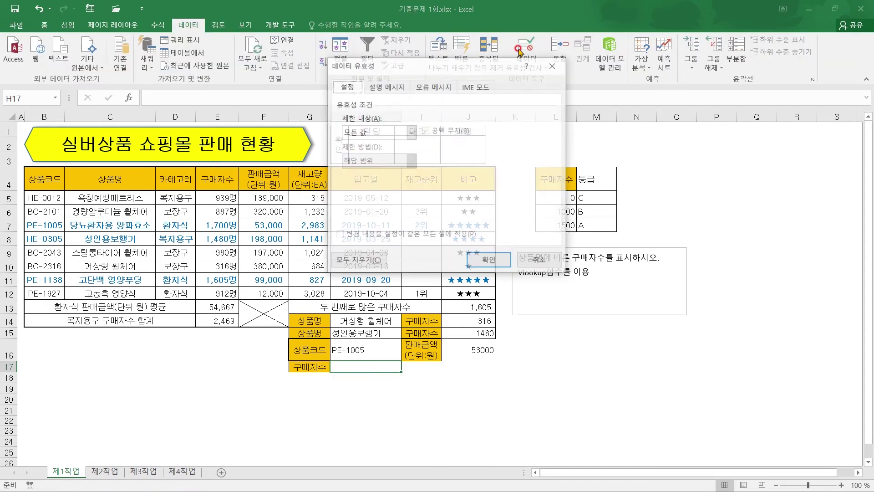
left_click(384, 132)
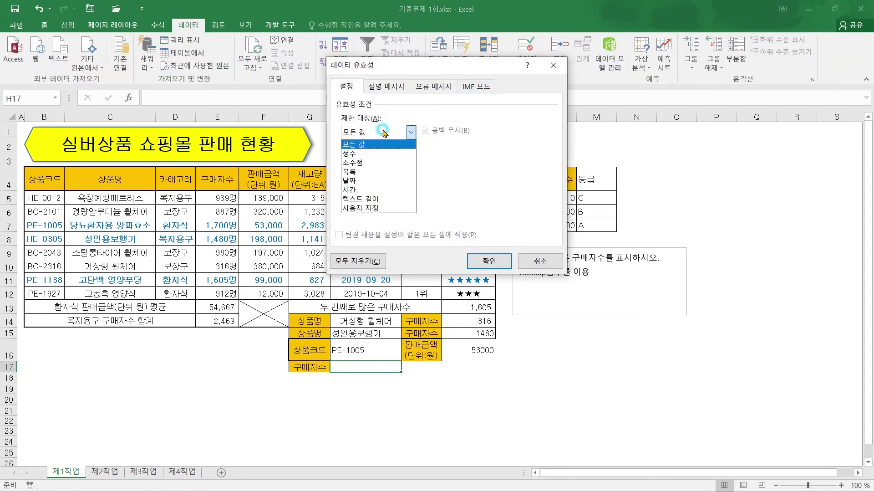
left_click(369, 173)
left_click(360, 188)
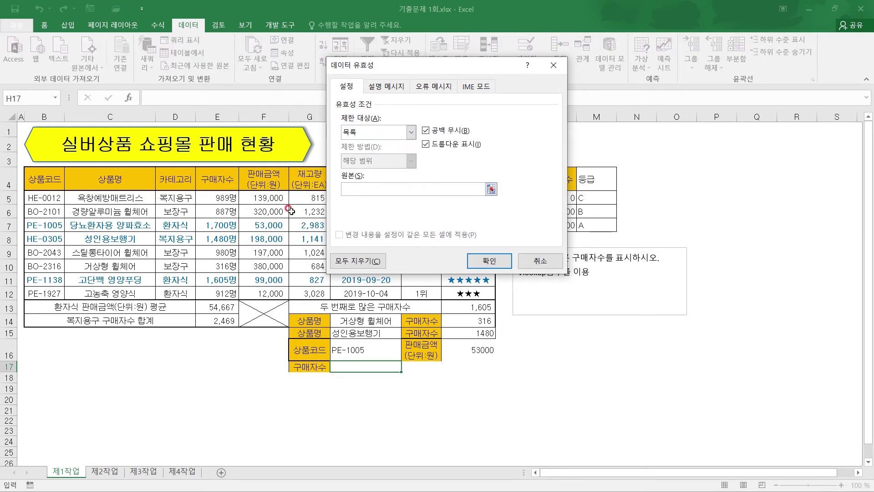
left_click_drag(229, 197, 225, 288)
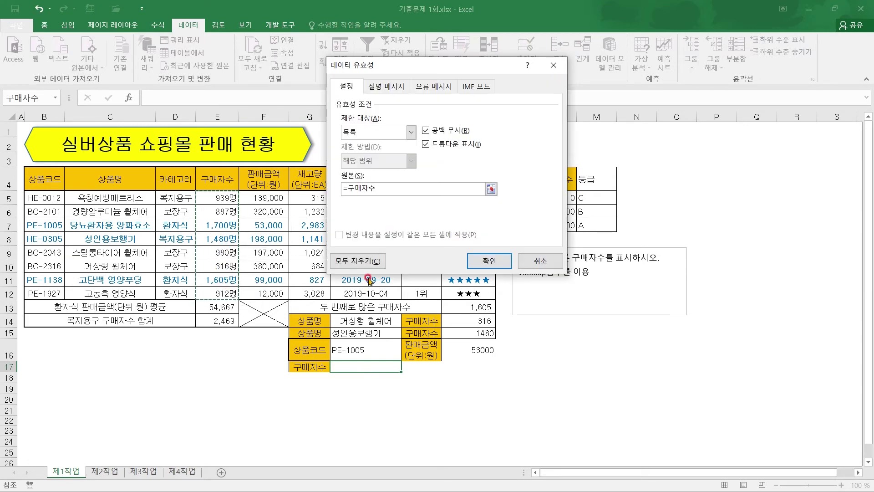
left_click(477, 258)
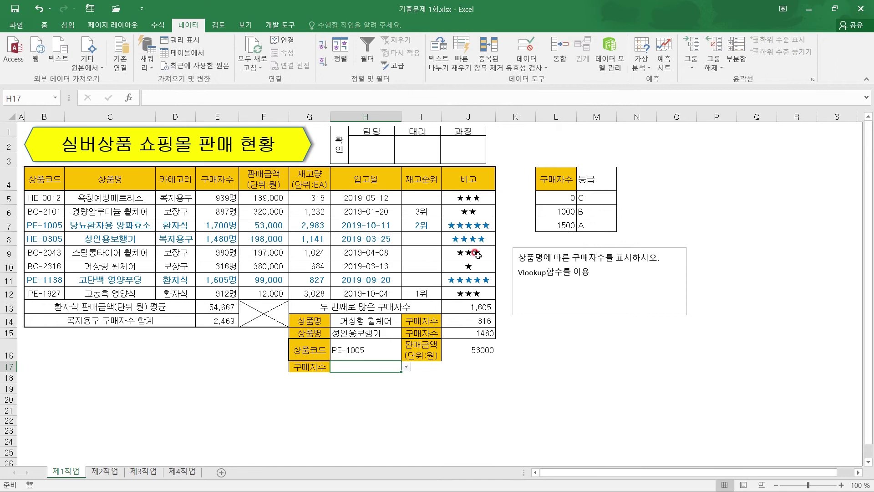
left_click(406, 366)
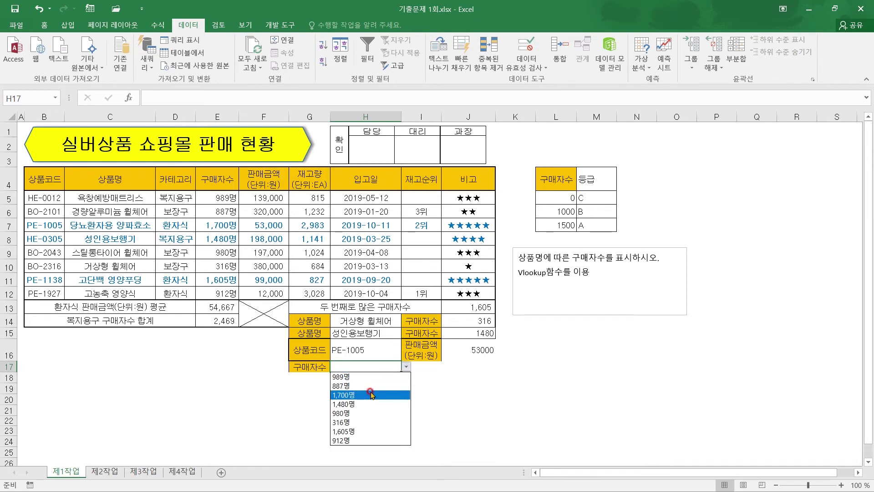
left_click(373, 366)
Step: Enter the label 등급 in I17
left_click(432, 367)
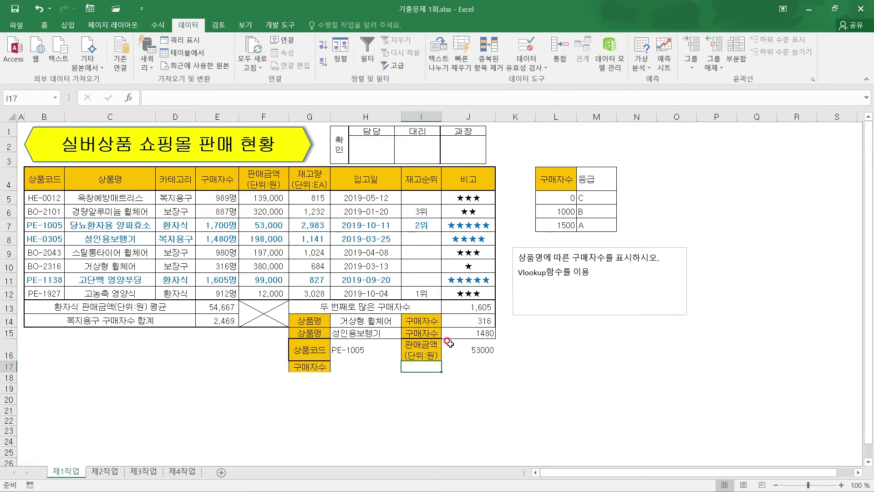
type("emd")
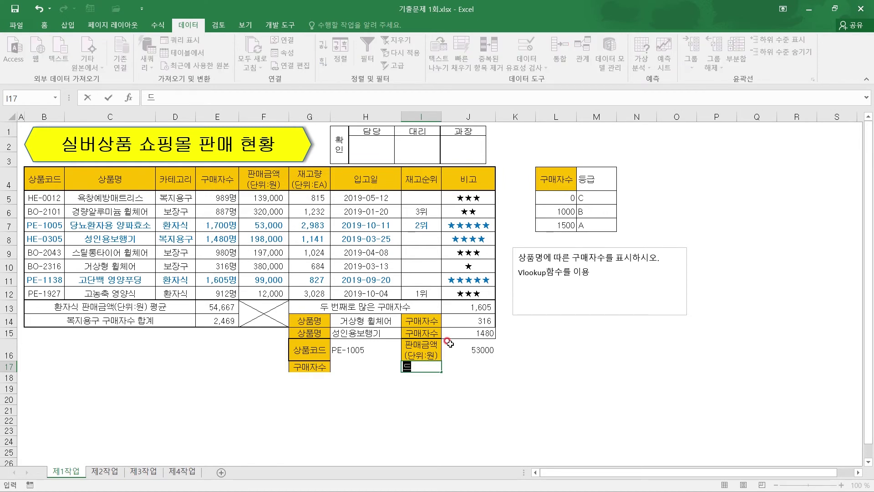
type("rmq")
key("Return")
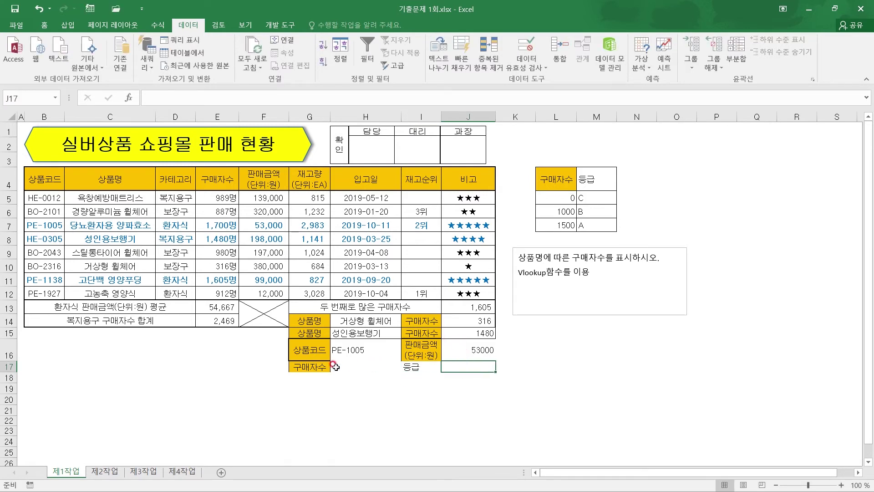
Step: Apply all borders to the lookup rows G16:J17
left_click_drag(312, 366, 469, 366)
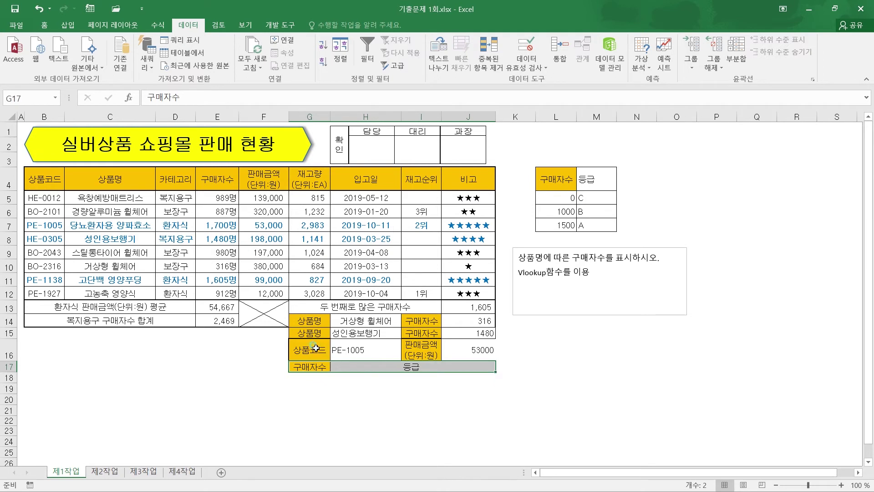
left_click_drag(314, 351, 469, 367)
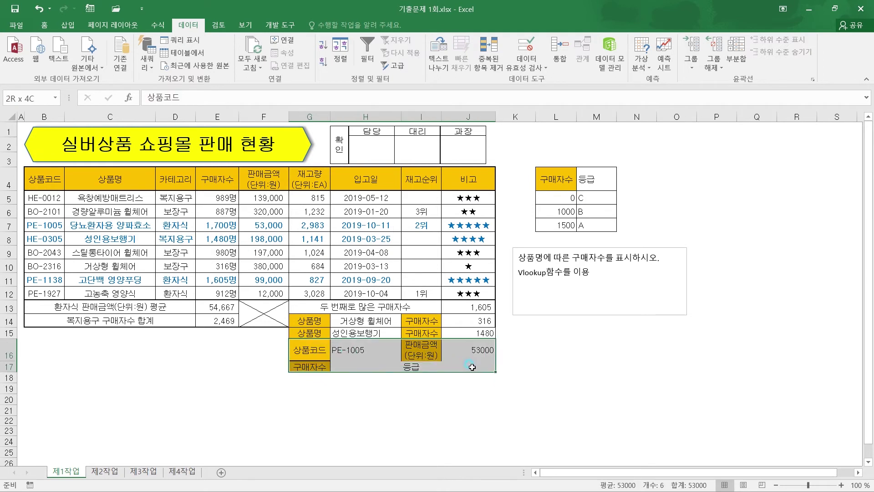
left_click(44, 24)
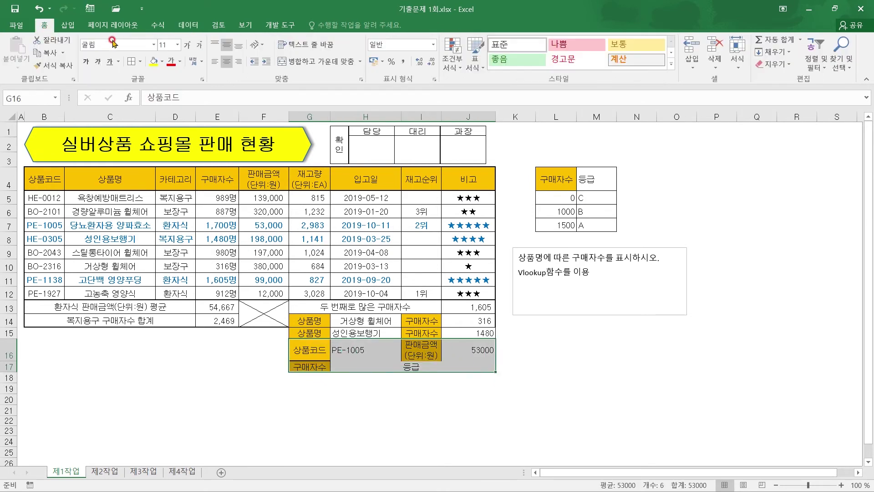
left_click(133, 64)
left_click(461, 428)
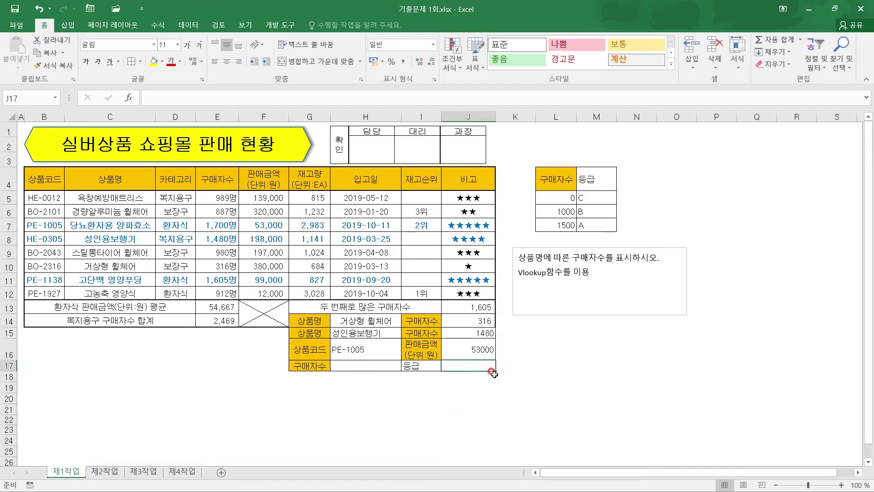
Step: Choose 887명 from the validation list in H17 as the buyer count to look up
left_click(399, 366)
left_click(405, 366)
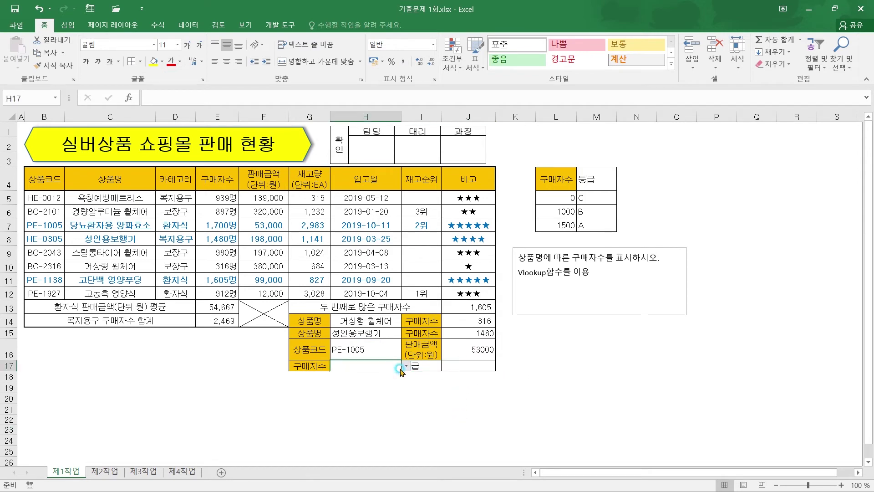
left_click(383, 386)
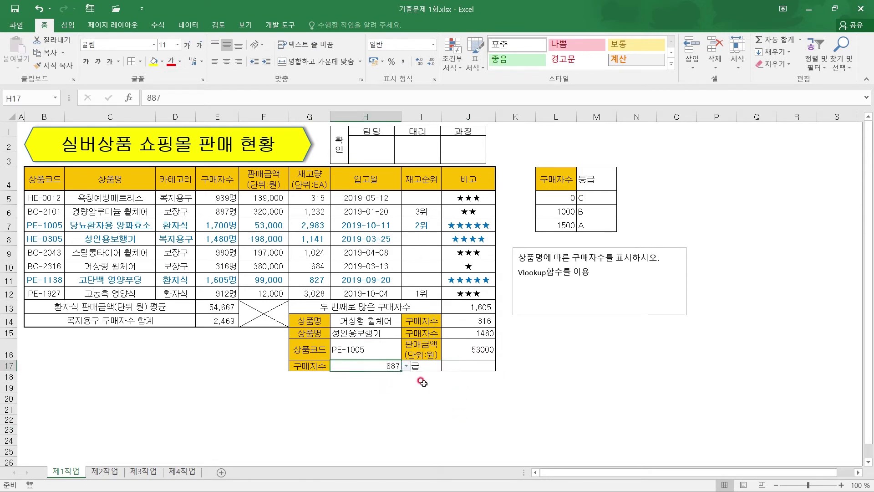
Step: Build the grade lookup in J17 as =VLOOKUP(H17,L5:M7,2,TRUE), using the approximate-match option
left_click(455, 365)
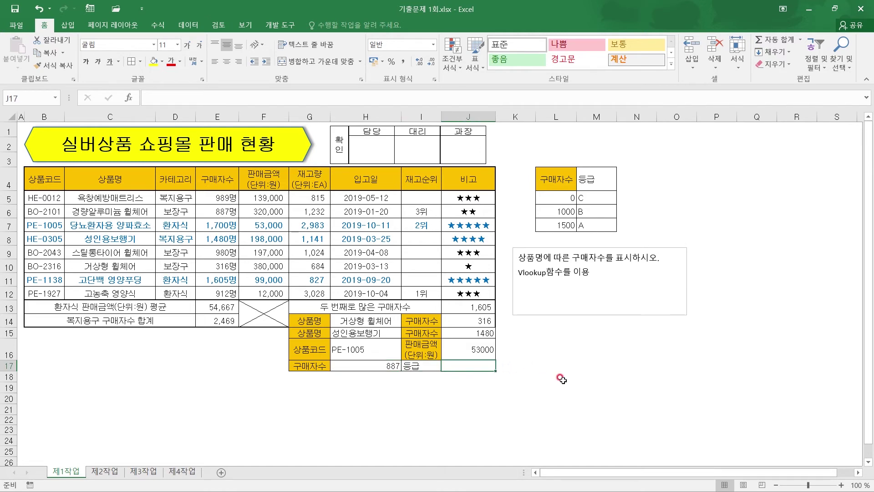
type("=")
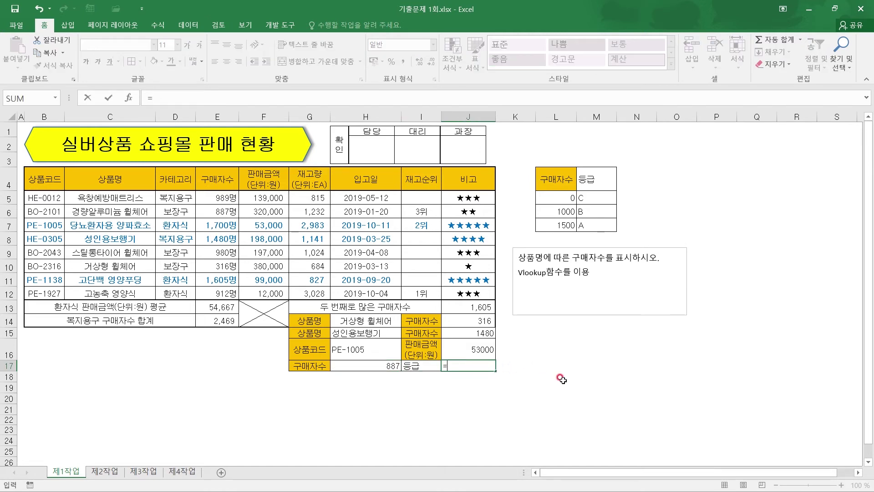
type("ㅍvl")
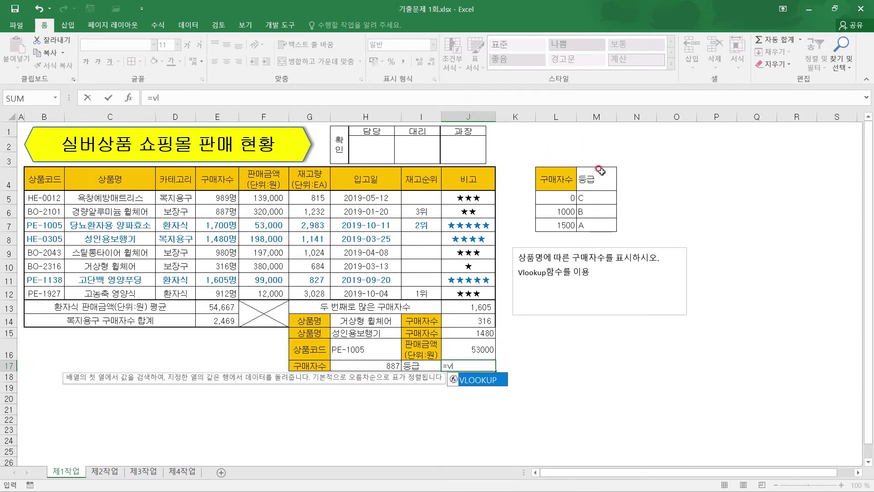
double_click(489, 381)
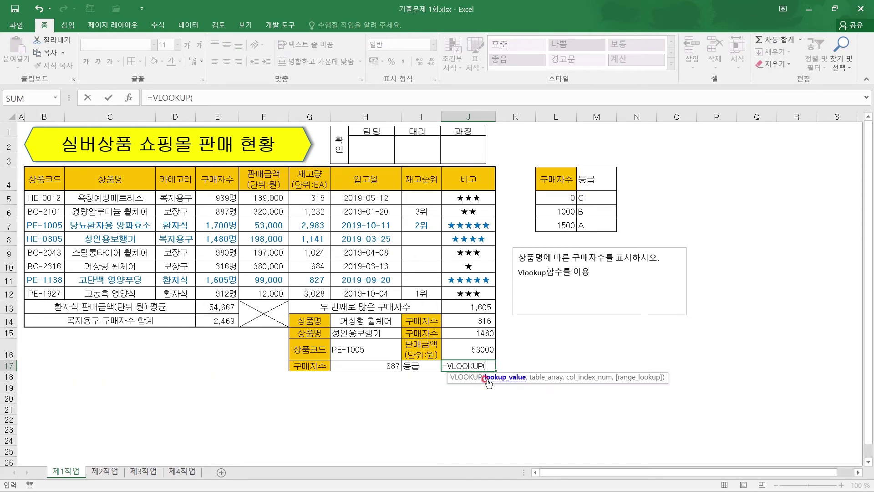
left_click(365, 367)
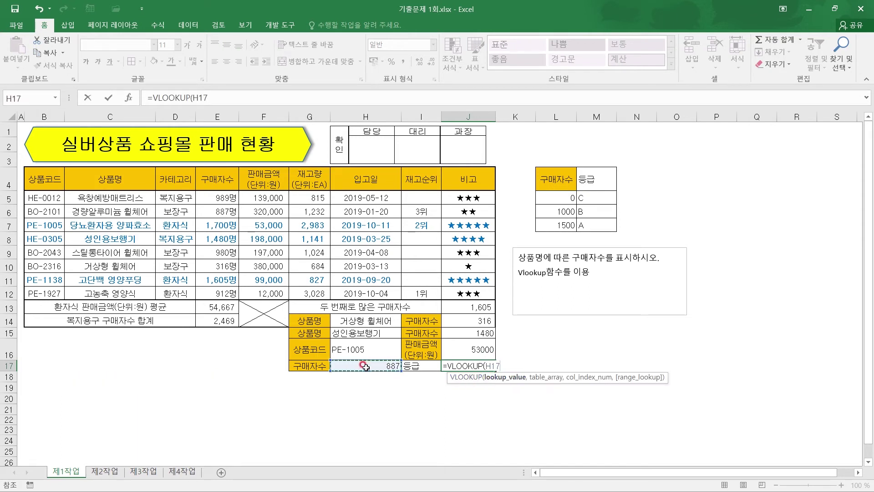
type(",")
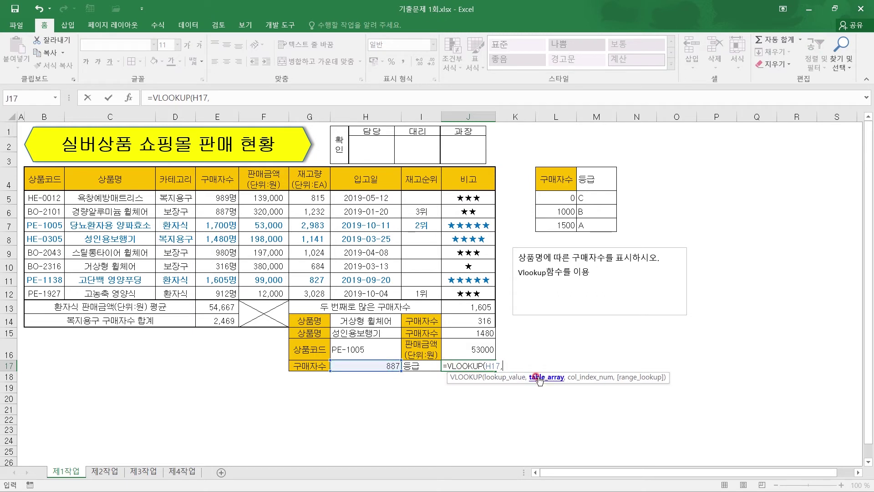
left_click_drag(553, 197, 598, 223)
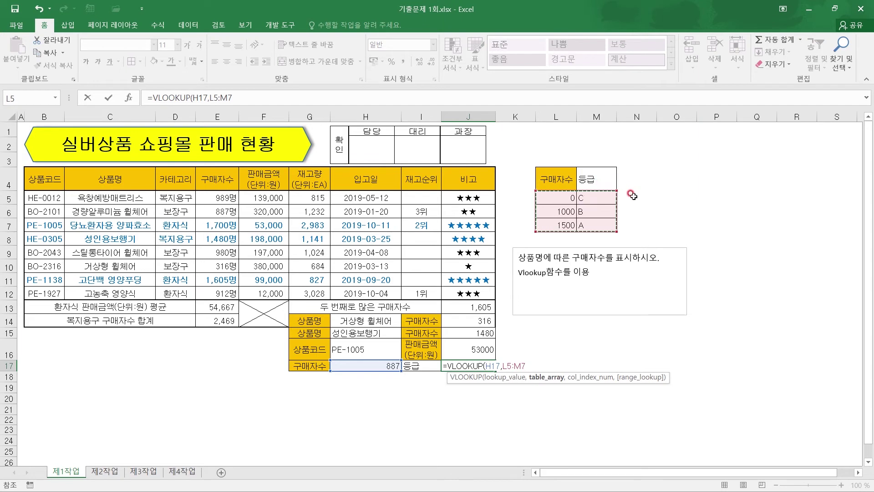
type(",")
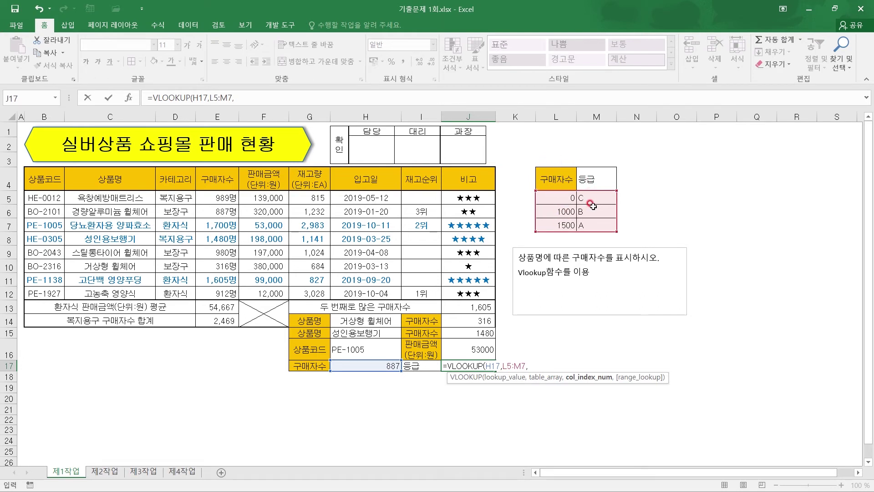
type(",")
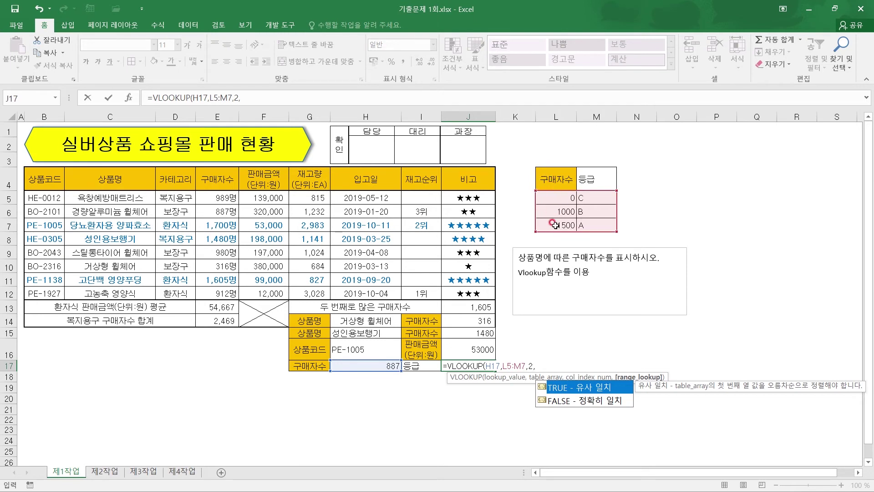
left_click(573, 391)
double_click(572, 388)
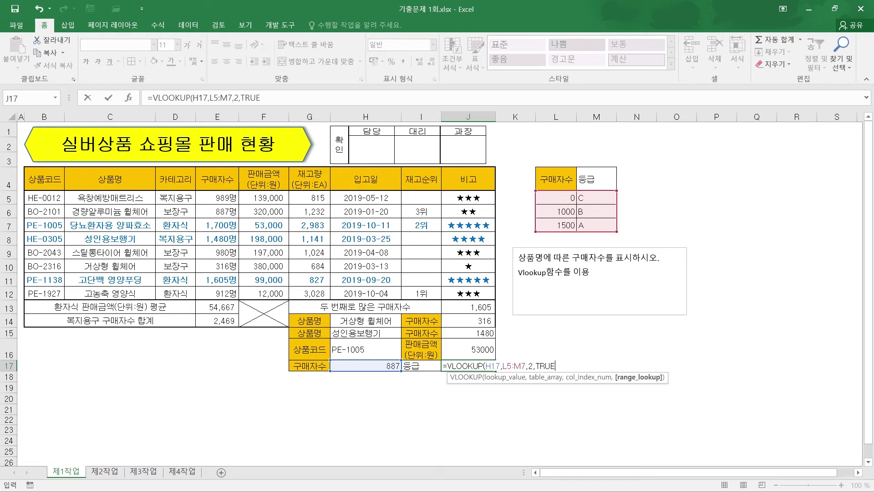
key("ctrl+2")
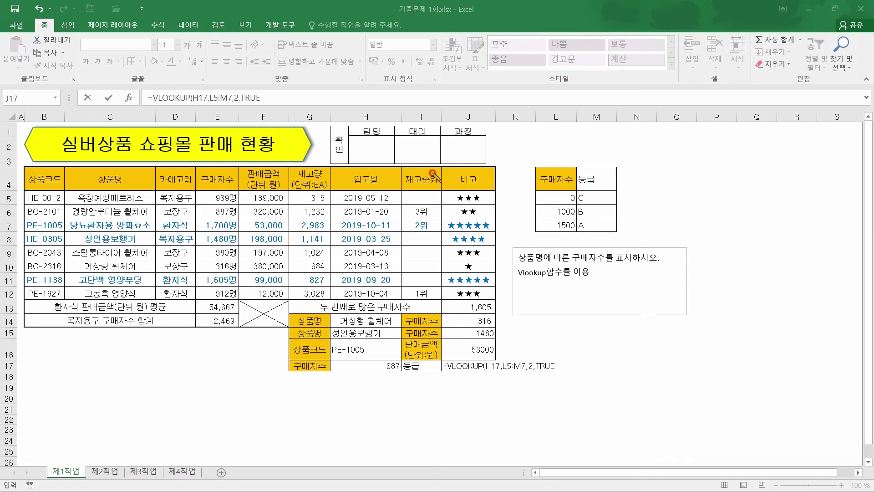
mouse_move(561, 199)
left_mouse_down()
mouse_move(566, 204)
mouse_move(544, 207)
mouse_move(634, 205)
left_mouse_up()
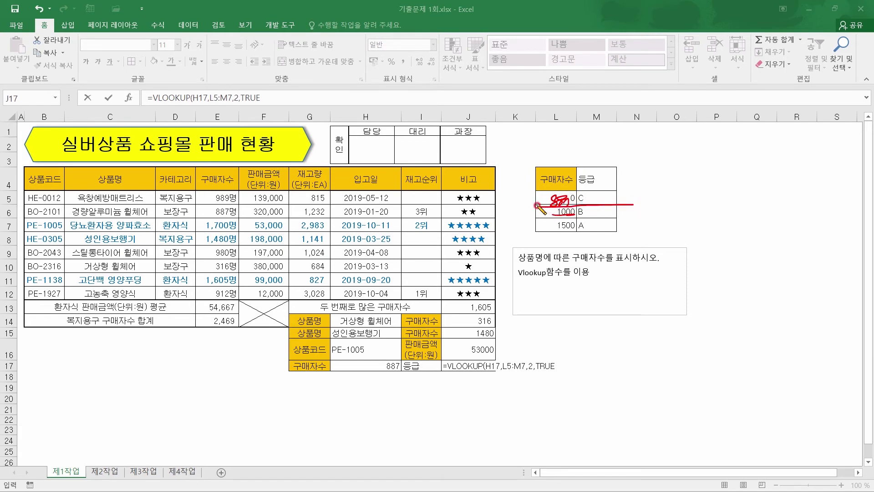
mouse_move(540, 205)
left_mouse_down()
mouse_move(588, 191)
mouse_move(614, 204)
mouse_move(546, 208)
mouse_move(619, 202)
left_mouse_up()
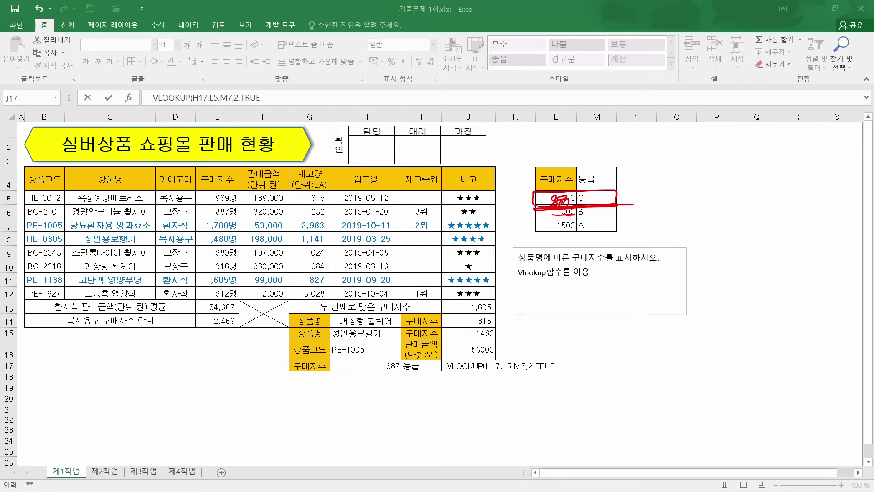
Step: Commit the grade lookup formula in J17
left_click(554, 366)
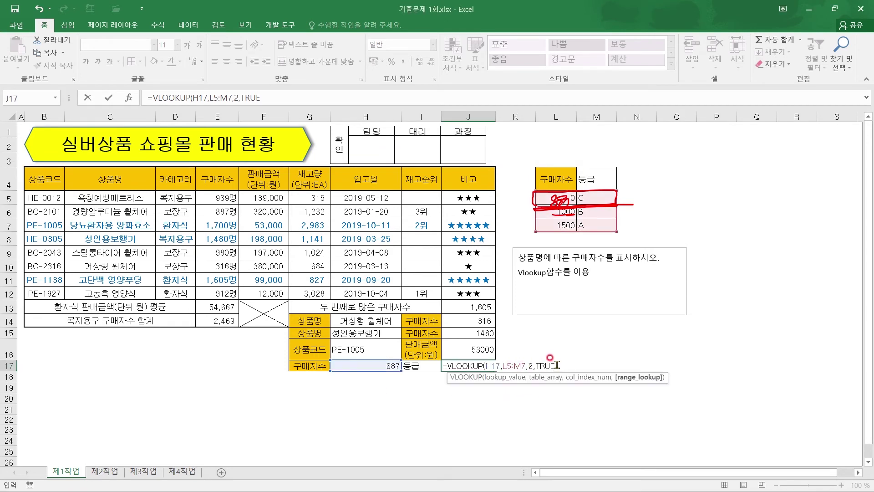
key("Return")
left_click(484, 366)
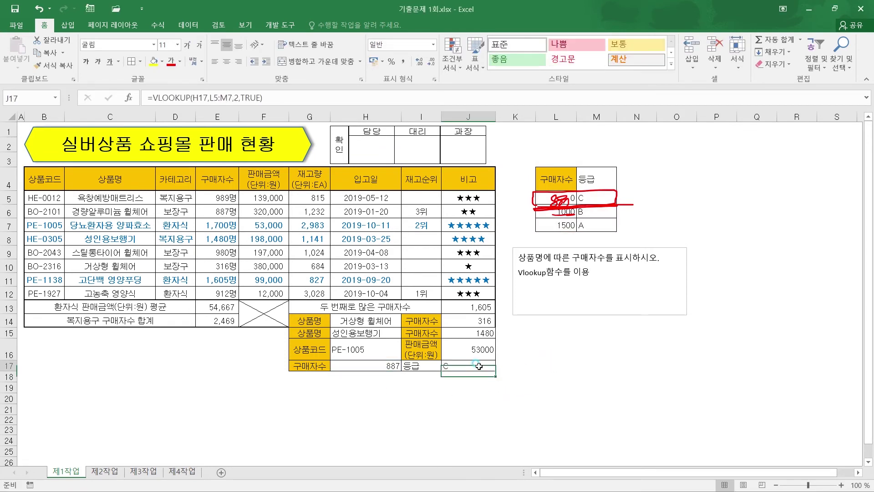
Step: Choose 1,700명 from the validation list in H17 as the buyer count
left_click(386, 366)
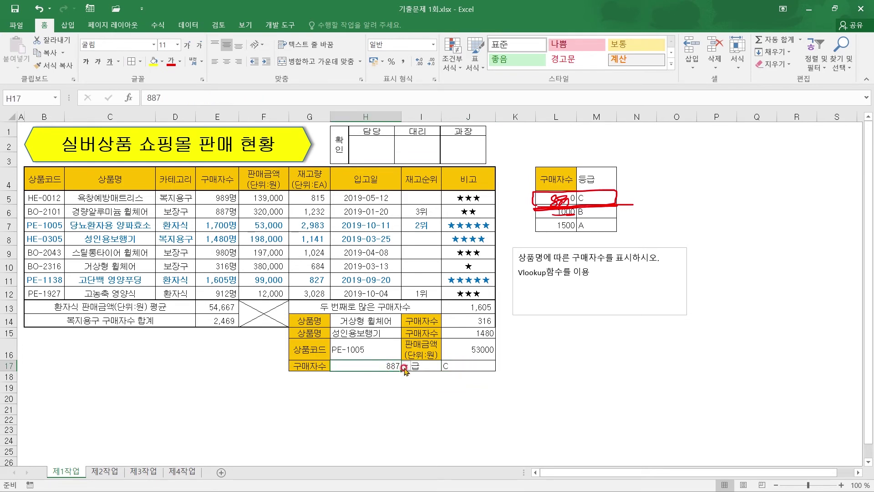
left_click(405, 367)
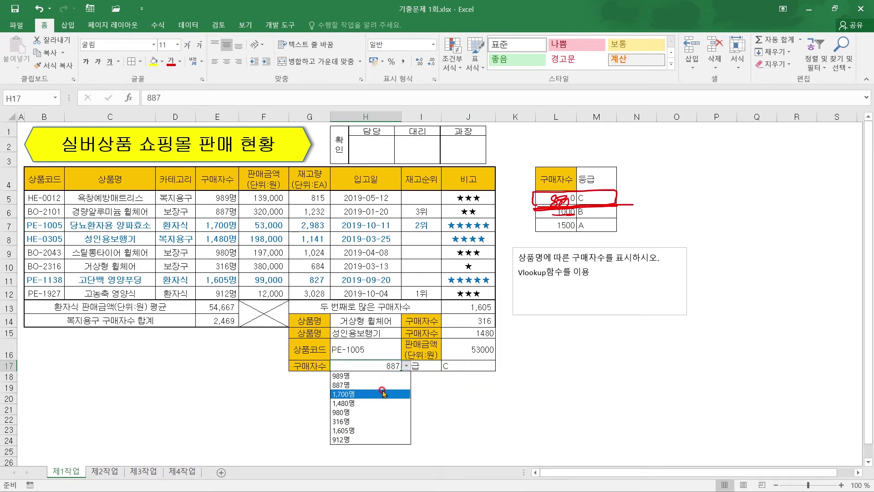
left_click(384, 394)
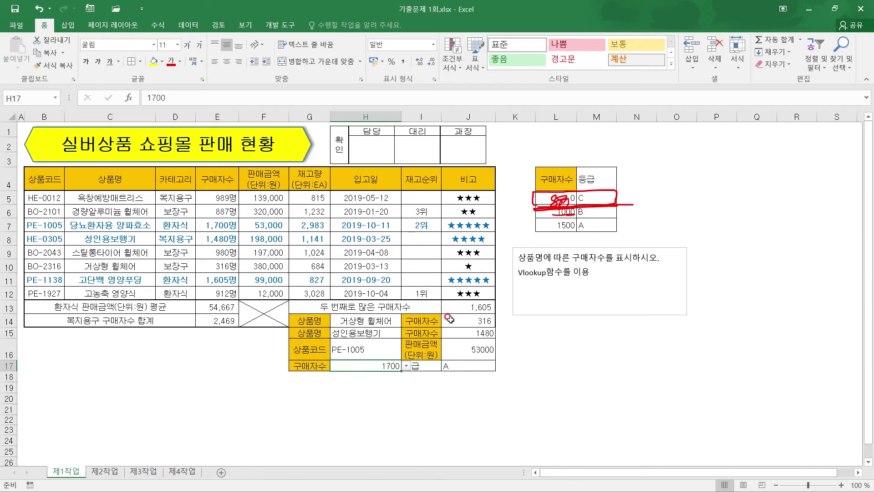
Step: Try exact match by changing the range_lookup argument of the VLOOKUP formula in J17 to FALSE
left_click(464, 368)
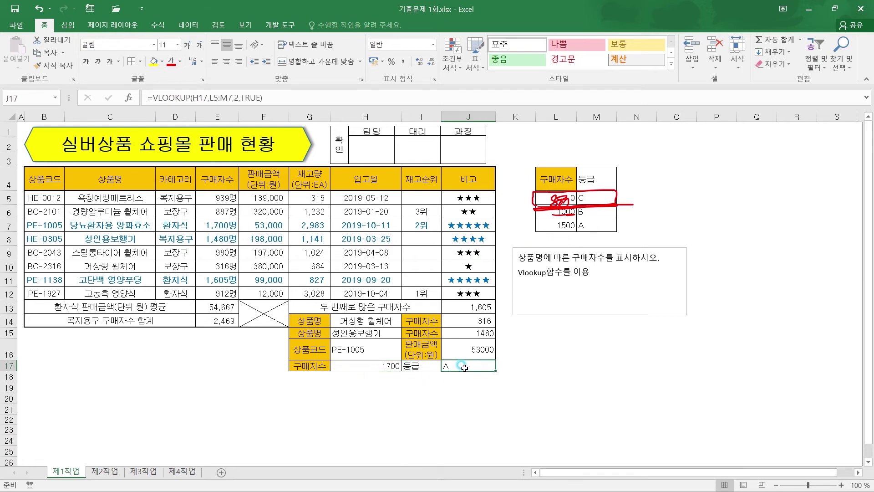
double_click(465, 365)
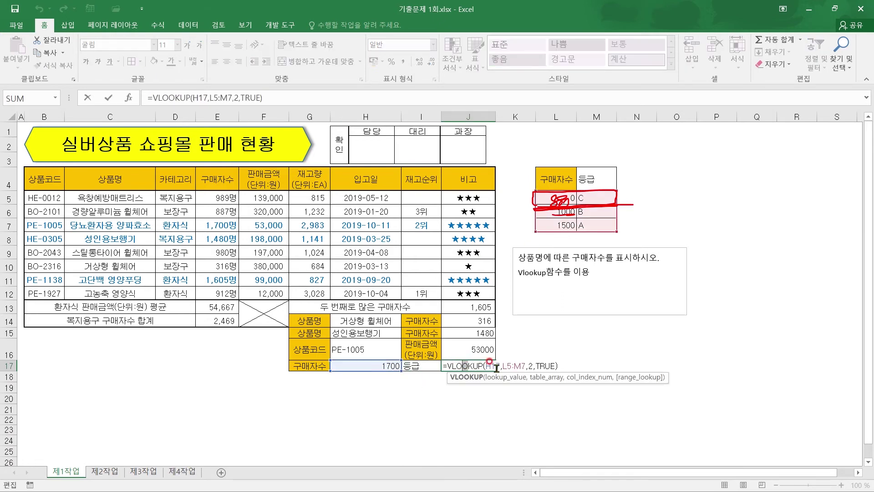
left_click(532, 366)
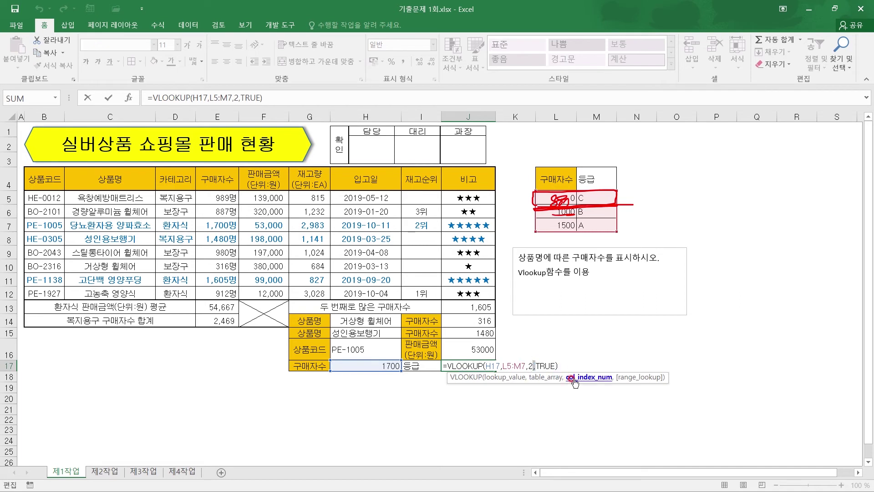
key("Delete")
key("Delete")
key("BackSpace")
type(",")
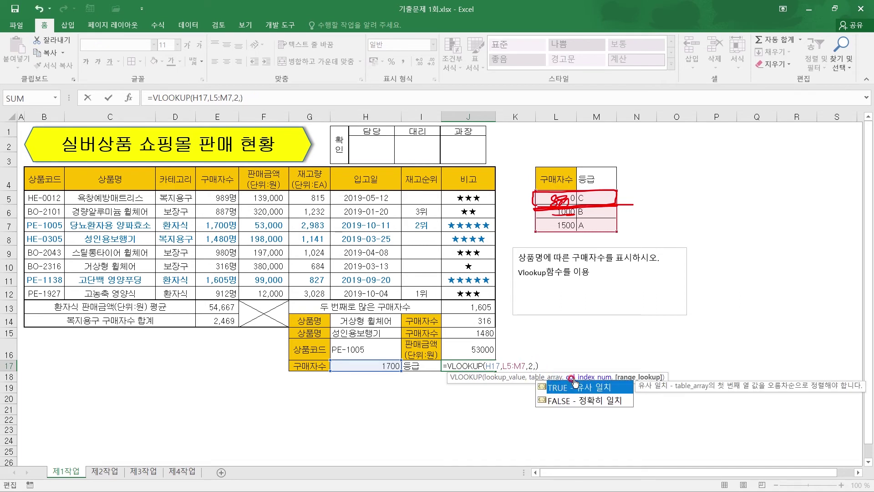
double_click(585, 403)
type(")")
key("Return")
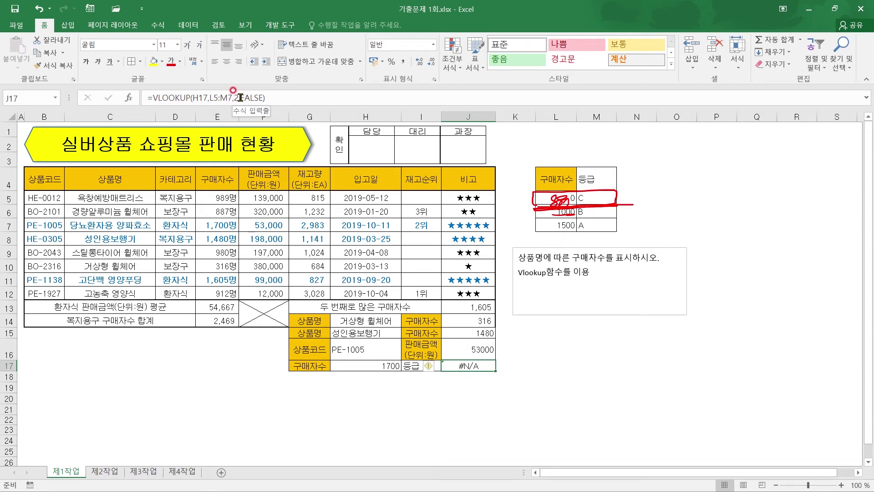
Step: Set the range_lookup argument of the VLOOKUP formula in J17 to TRUE for approximate match
left_click_drag(240, 97, 258, 97)
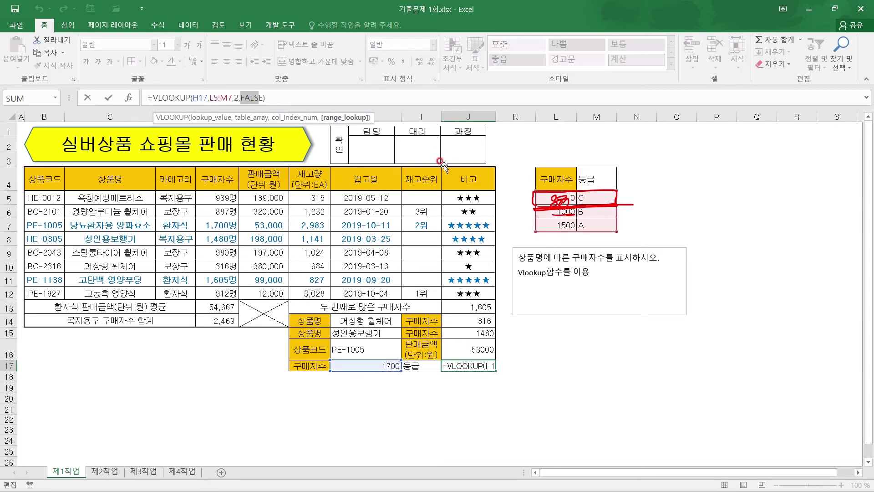
key("BackSpace")
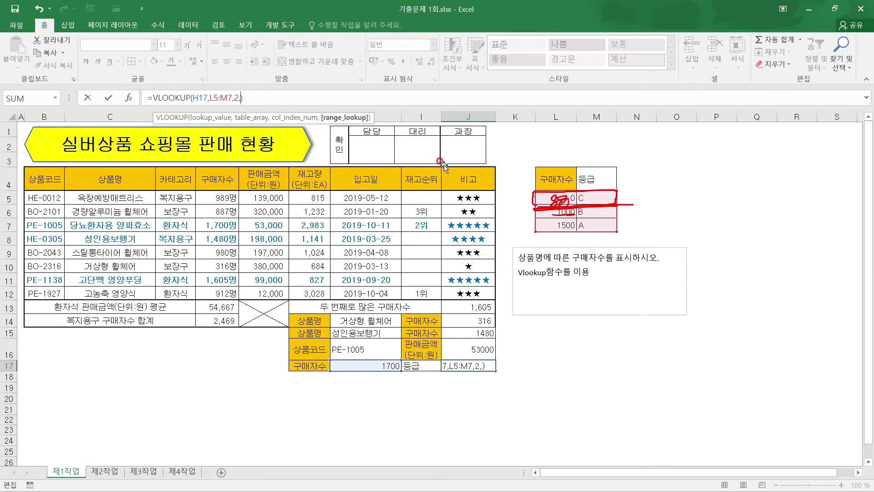
key("BackSpace")
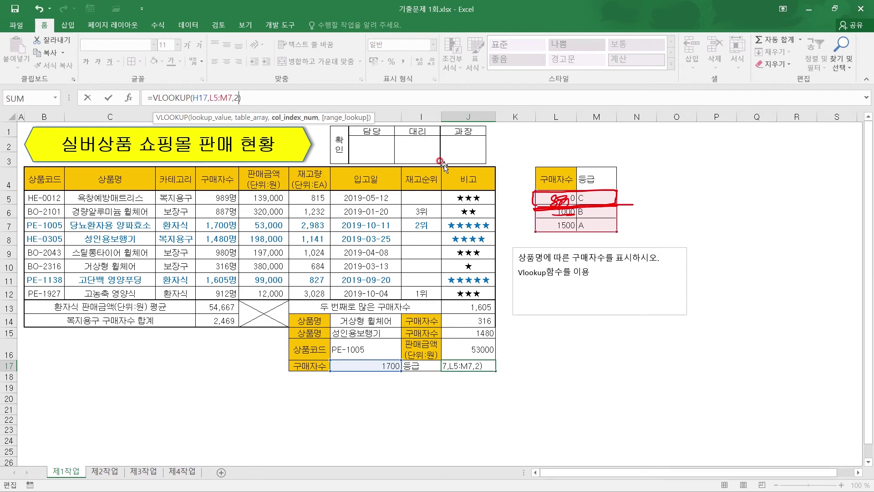
type(",")
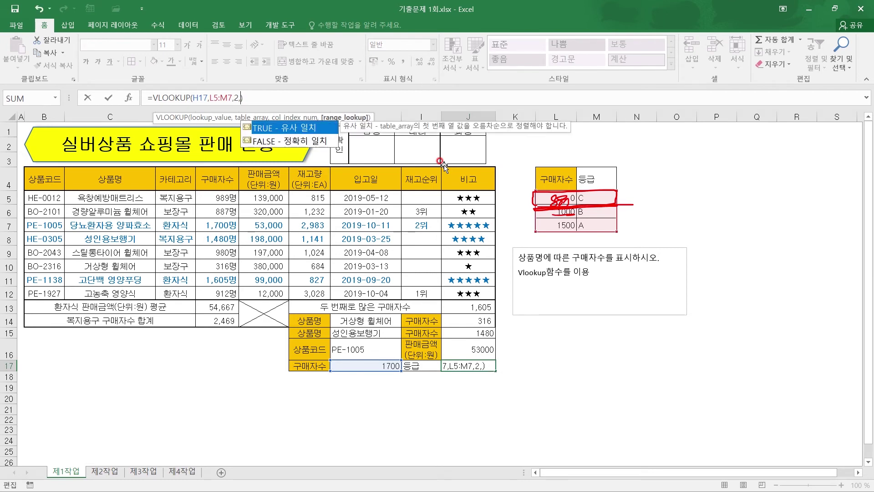
double_click(304, 132)
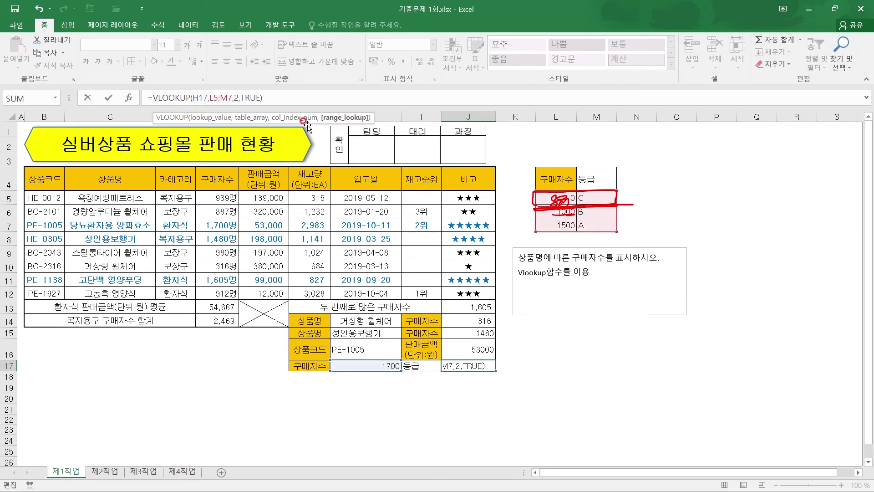
type(")")
key("Return")
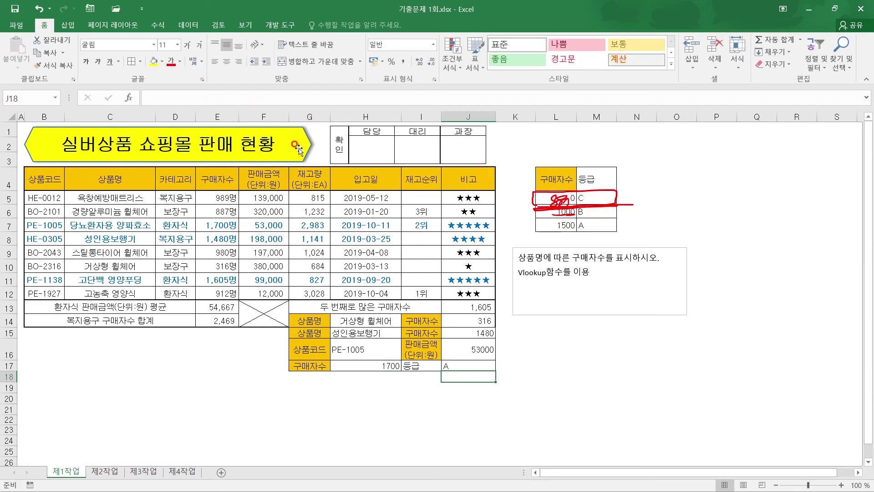
left_click(135, 366)
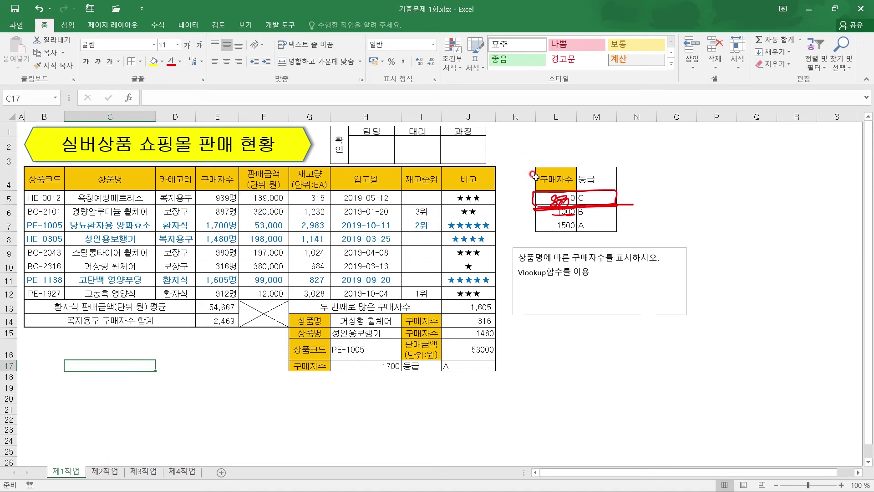
key("Escape")
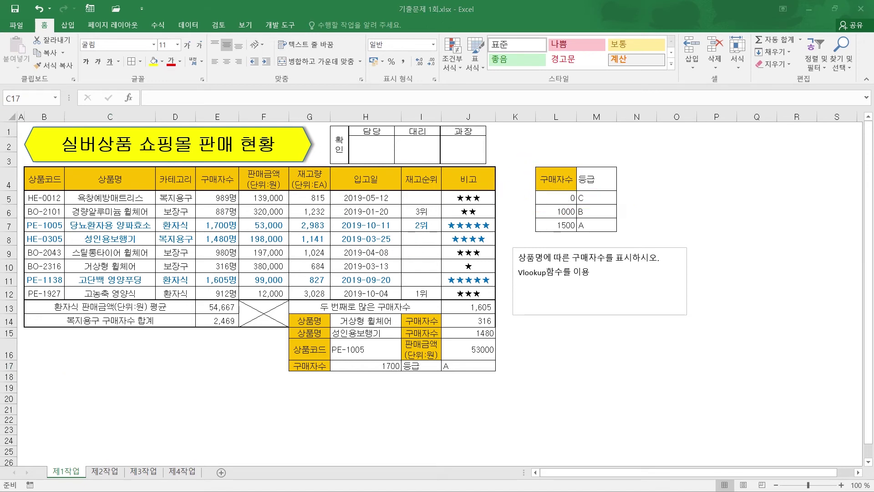
left_click(81, 366)
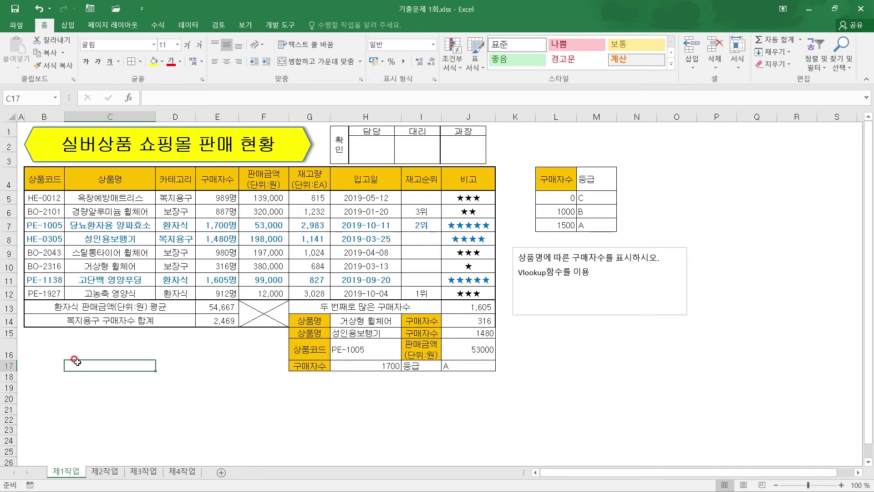
scroll(76, 361, "down", 2)
scroll(69, 356, "up", 2)
Step: Copy the product table range B4:G12 and paste it transposed (행/열 바꿈) starting at B21
left_click_drag(43, 182, 304, 289)
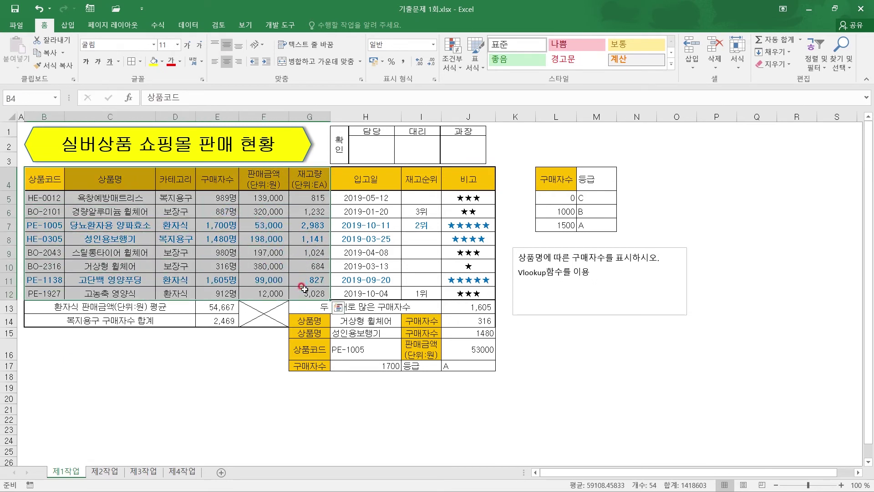
left_click(48, 54)
scroll(56, 309, "down", 2)
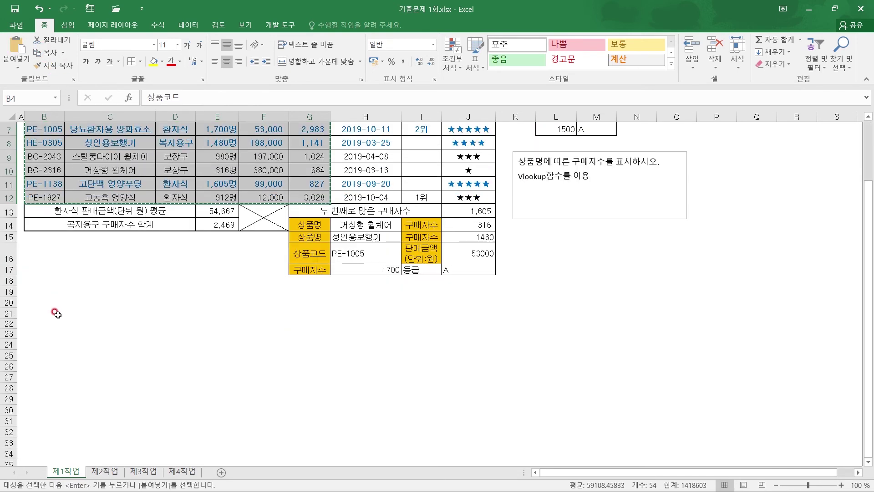
left_click(52, 314)
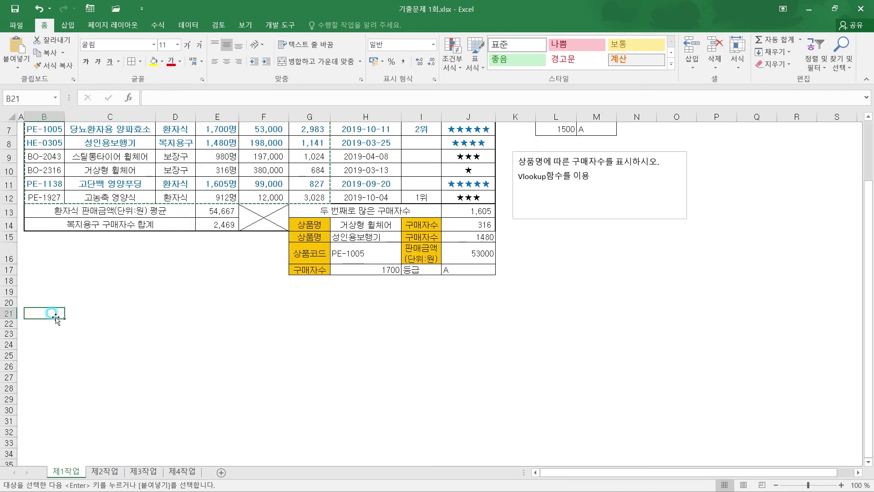
left_click(19, 67)
left_click(42, 183)
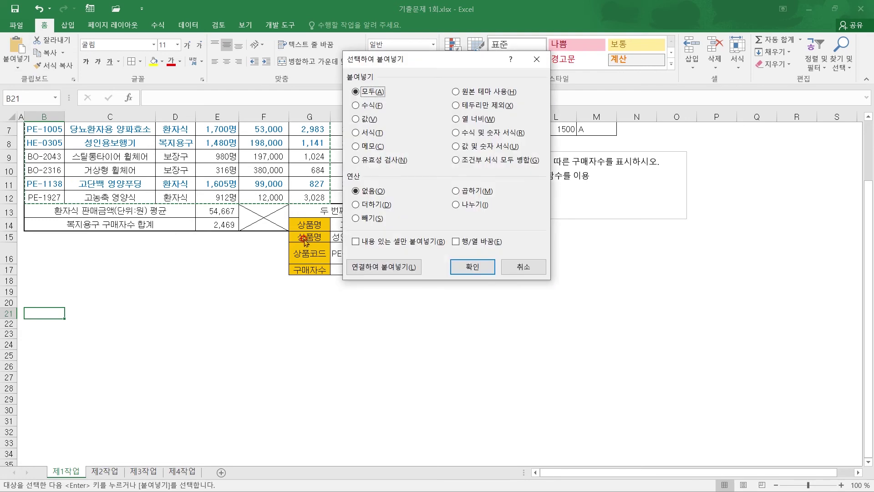
left_click(455, 242)
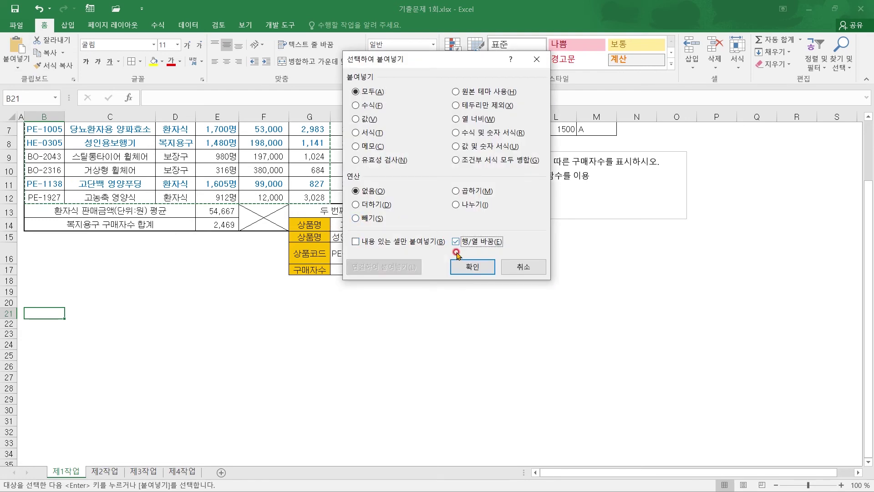
left_click(456, 269)
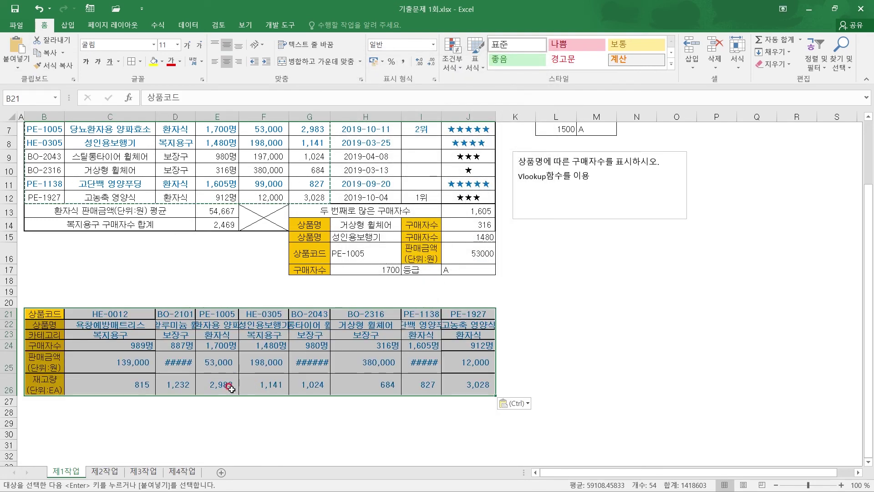
Step: Auto-fit the heights of rows 21 to 26 to the transposed table's contents
left_click(222, 387)
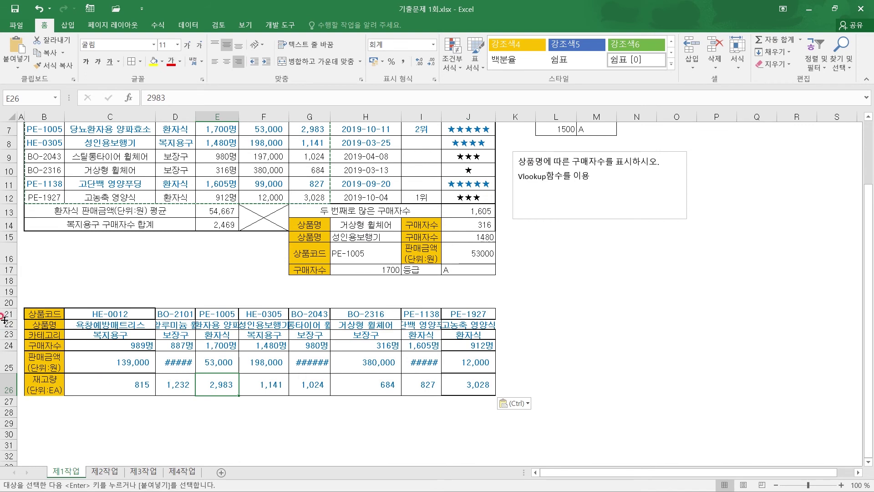
left_click_drag(4, 319, 9, 390)
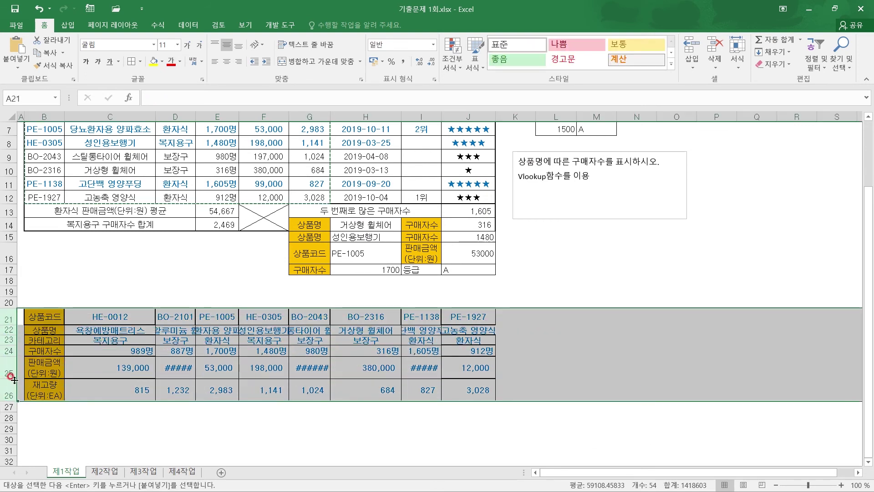
double_click(14, 379)
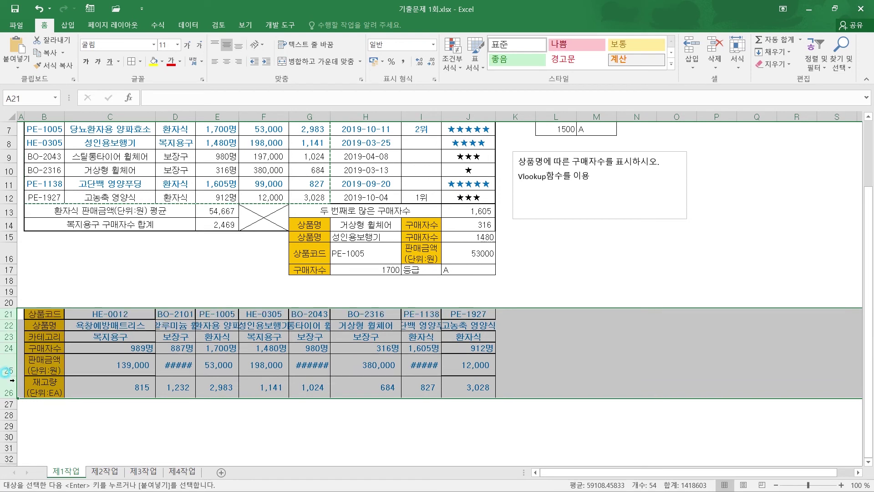
left_click(41, 328)
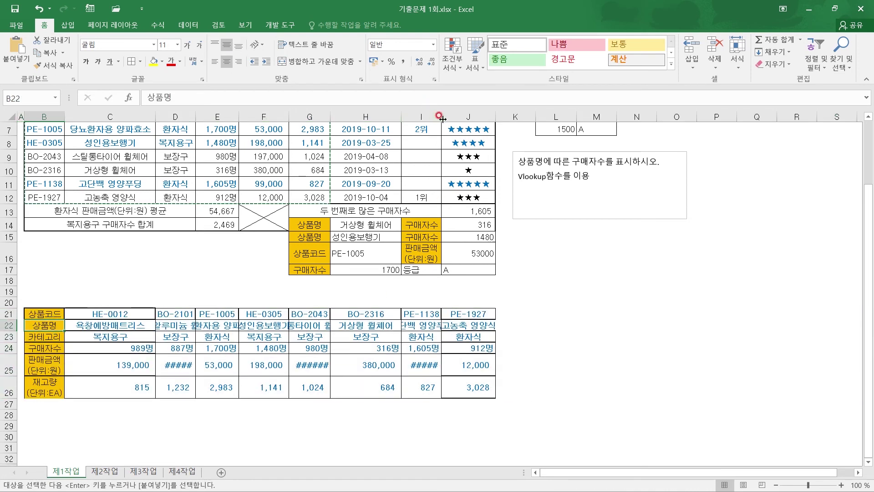
Step: Widen columns D to G and column I so the transposed table's names and amounts fit
left_click_drag(441, 117, 473, 116)
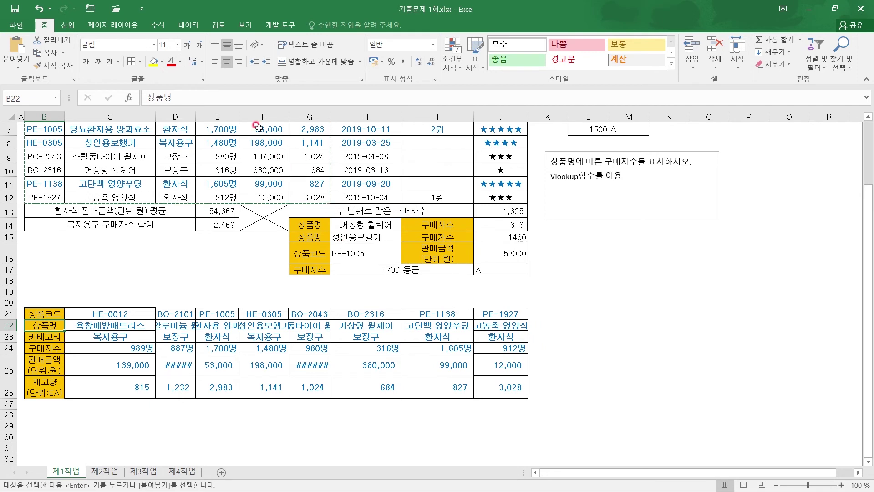
left_click(215, 117)
left_click_drag(174, 117, 293, 116)
double_click(239, 117)
left_click(250, 385)
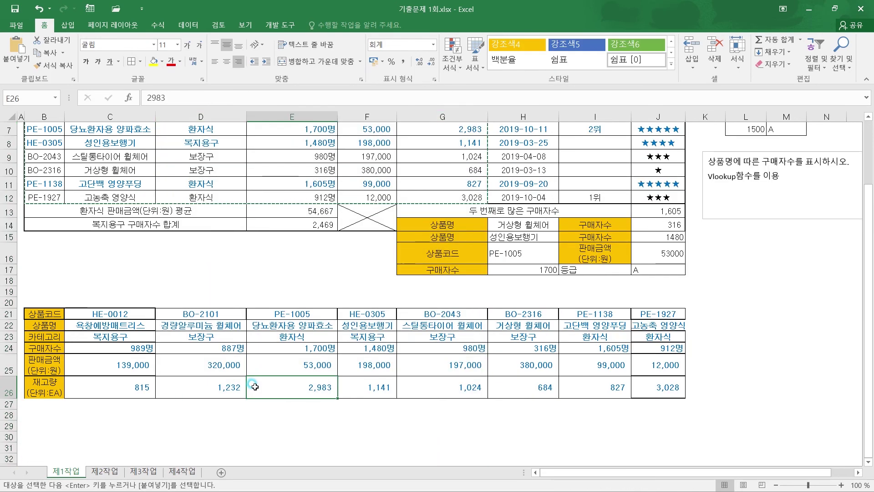
left_click(307, 424)
Step: Compare the original table's vertical fields with the horizontal 상품코드 and 상품명 rows of the transposed table
scroll(296, 414, "down", 1)
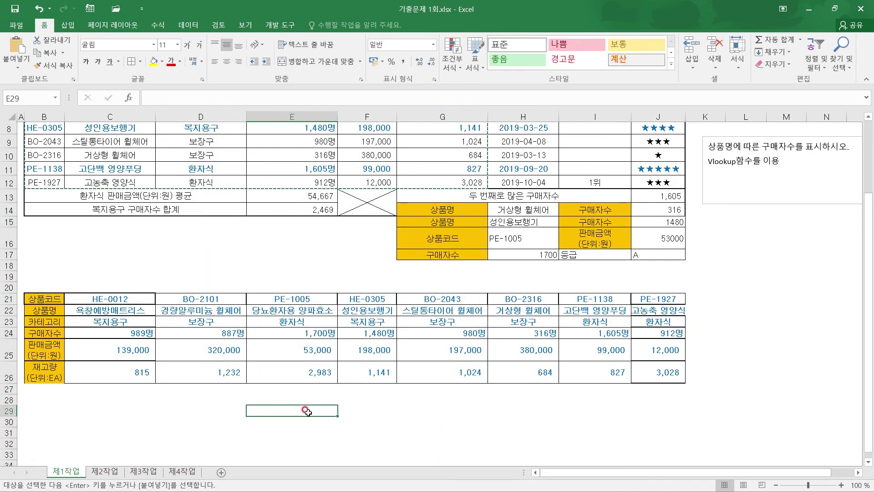
scroll(103, 181, "up", 3)
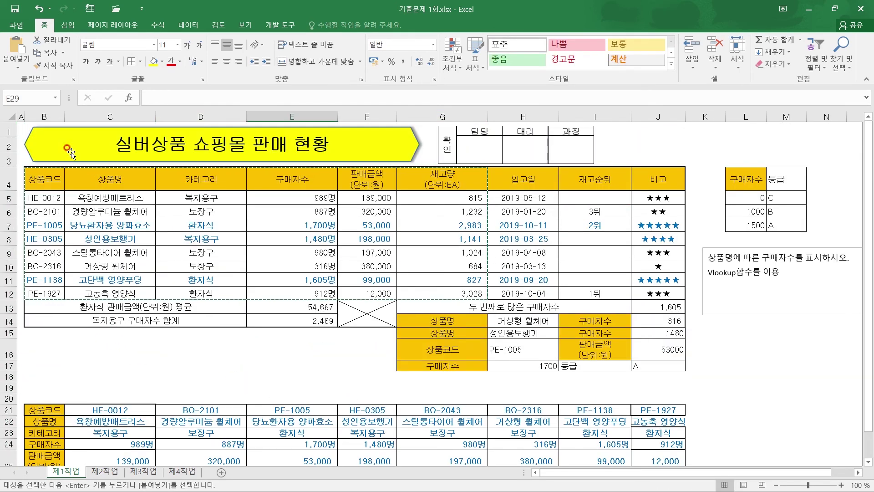
left_click_drag(103, 181, 110, 267)
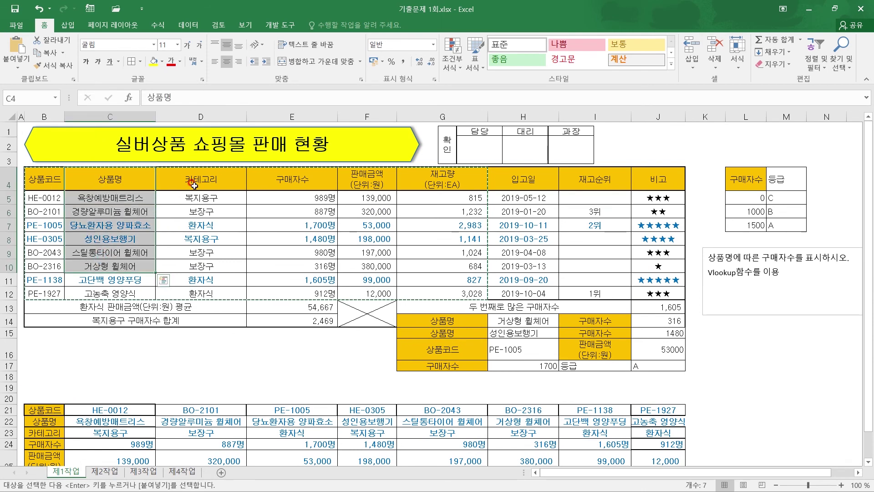
left_click_drag(200, 182, 199, 253)
scroll(199, 266, "down", 2)
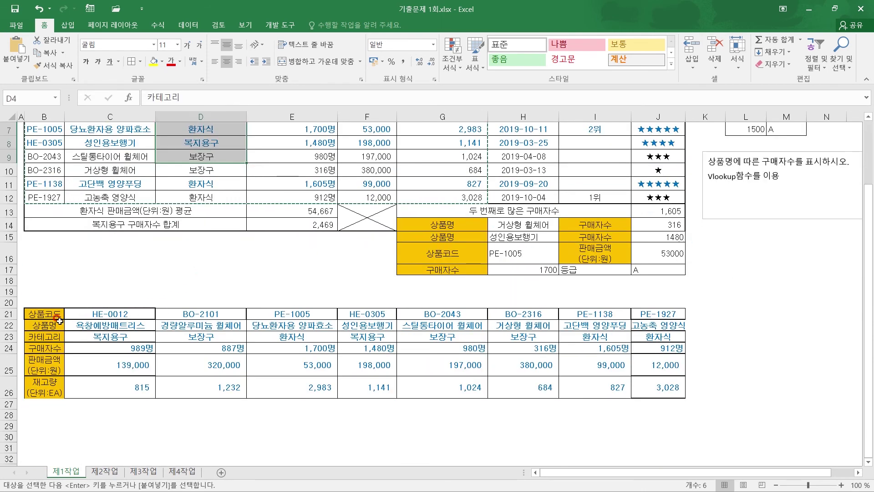
left_click_drag(46, 313, 591, 314)
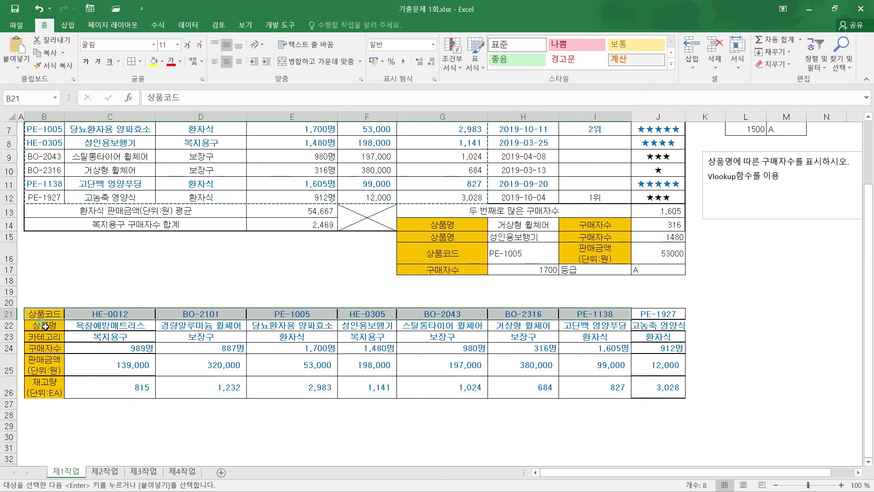
left_click_drag(46, 326, 619, 328)
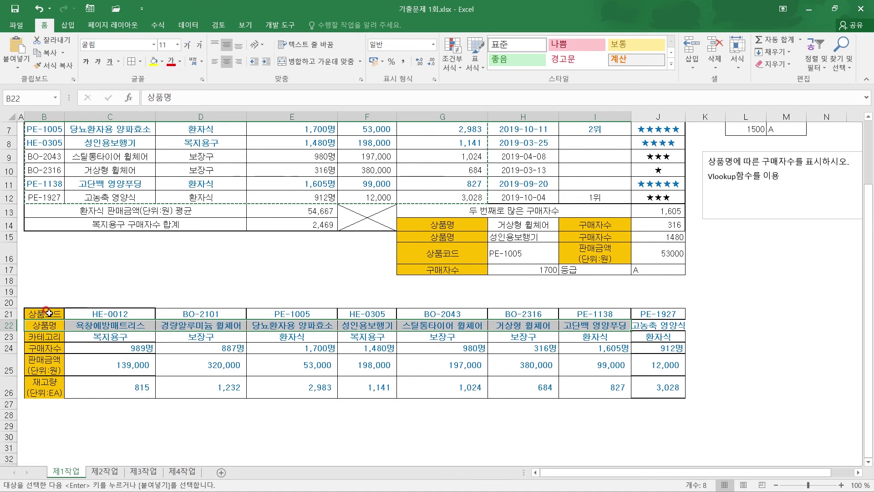
left_click_drag(69, 313, 455, 313)
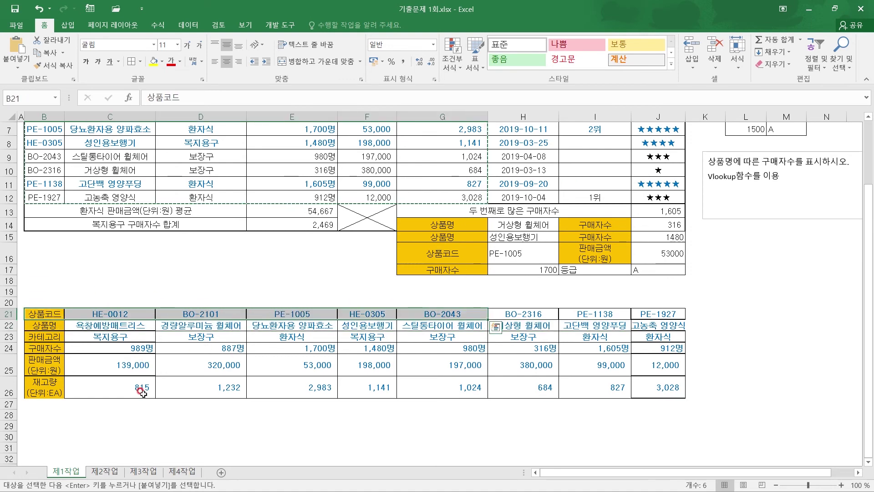
left_click(171, 400)
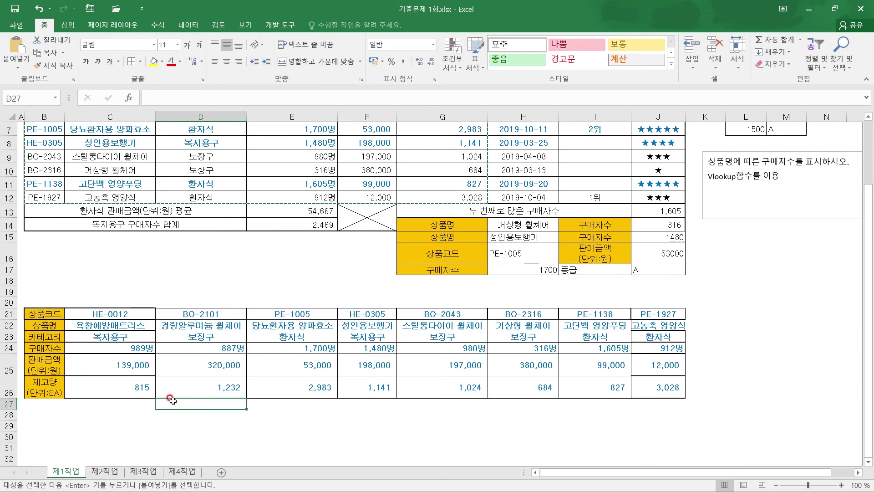
Step: Copy the 상품명 header cell to C28 and the 구매자수 header cell to D28 below the transposed table
left_click(453, 236)
left_click_drag(536, 237, 470, 235)
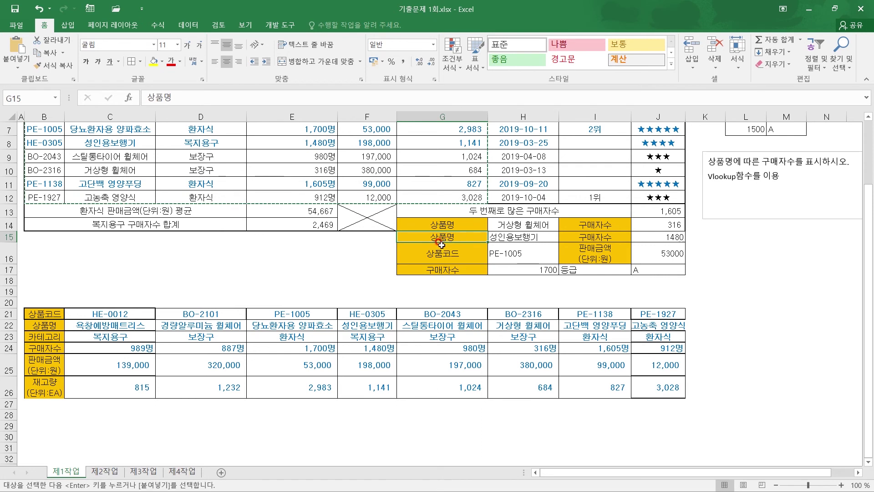
key("ctrl+c")
left_click(110, 417)
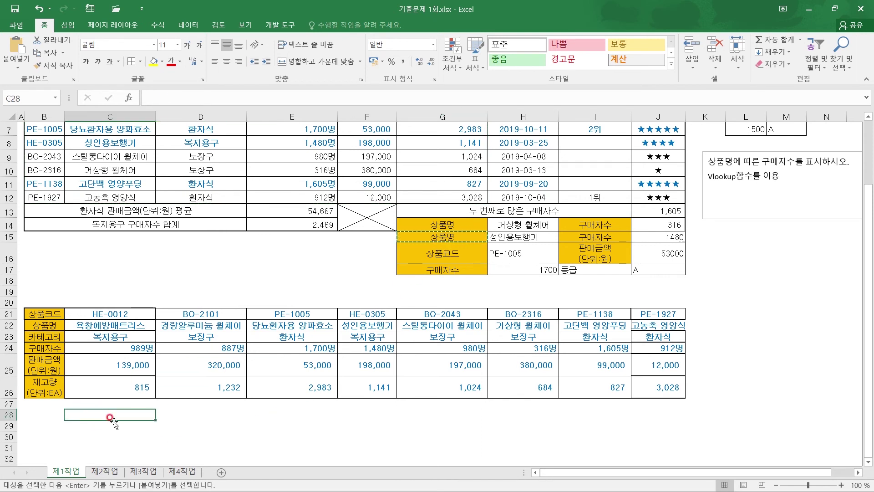
key("ctrl+v")
left_click(185, 413)
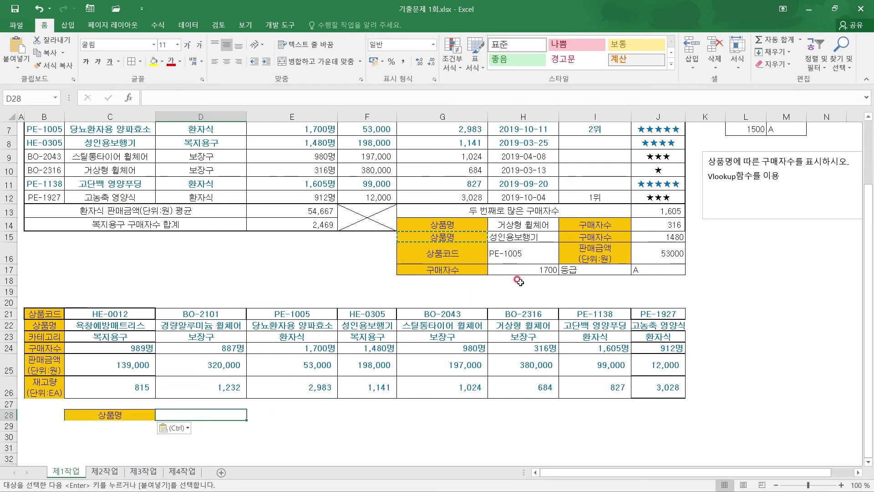
left_click(588, 227)
key("ctrl+c")
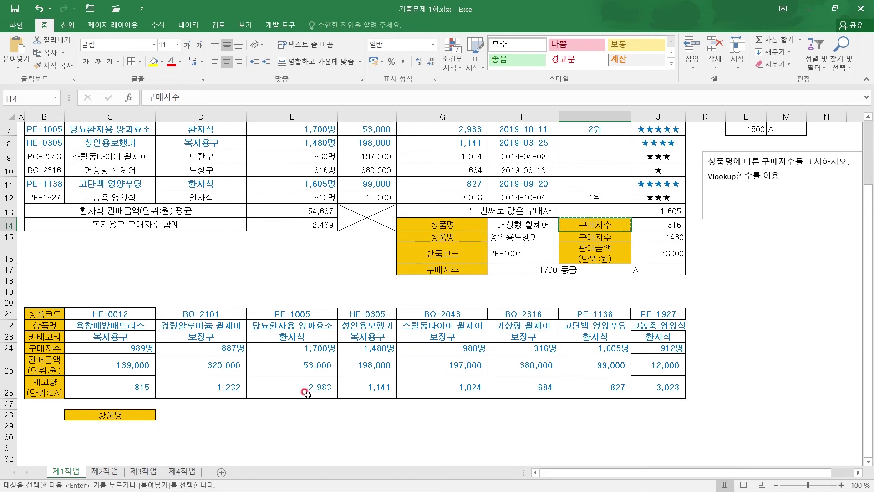
left_click(205, 415)
key("ctrl+v")
Step: Copy the 거상형 휠체어 drop-down cell H14 to C29 and check the product choices in its list
left_click(132, 426)
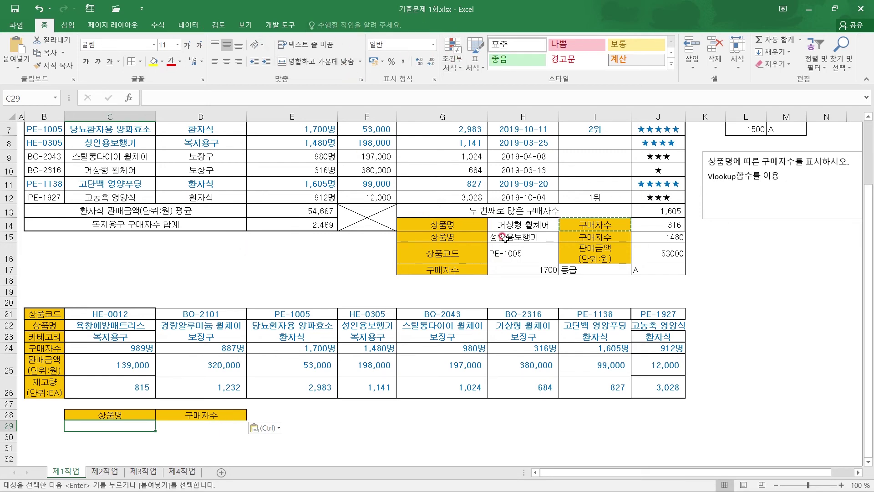
left_click(507, 223)
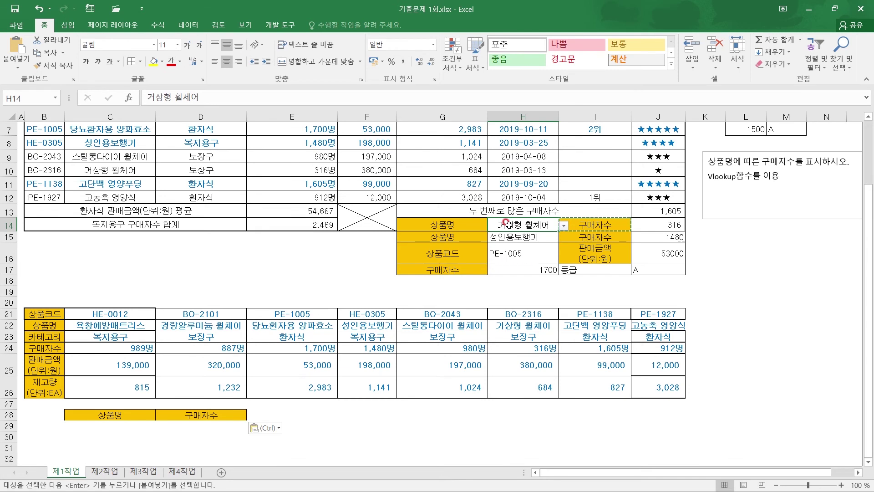
key("ctrl+c")
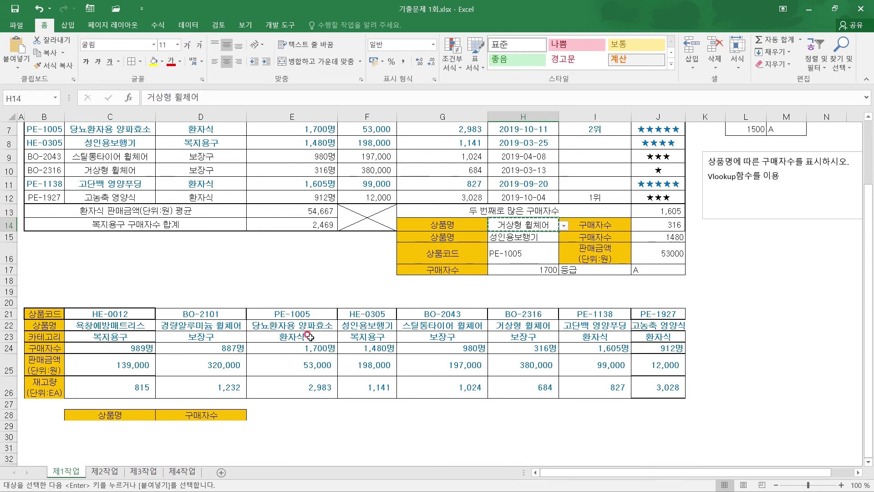
left_click(137, 423)
key("ctrl+v")
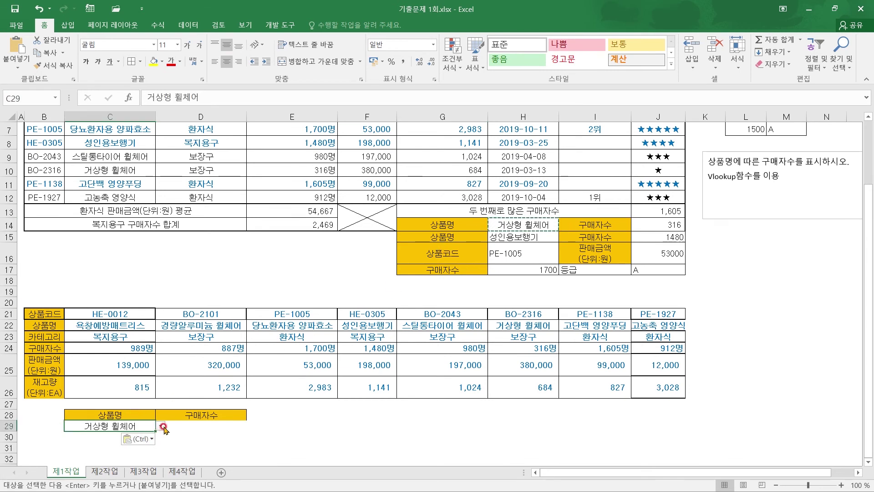
left_click(162, 426)
left_click(162, 426)
left_click(162, 426)
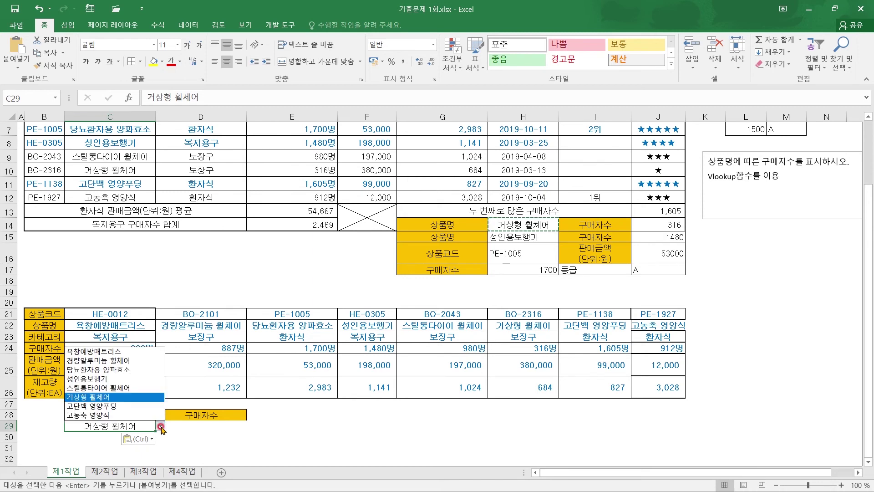
left_click(183, 426)
Step: Start an HLOOKUP formula in D29 with the product name in C29 as the lookup value
left_click(197, 425)
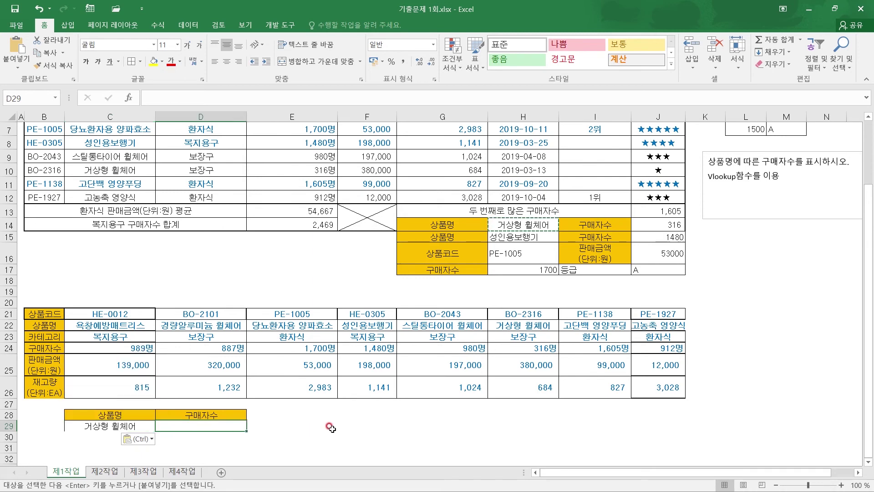
type("=")
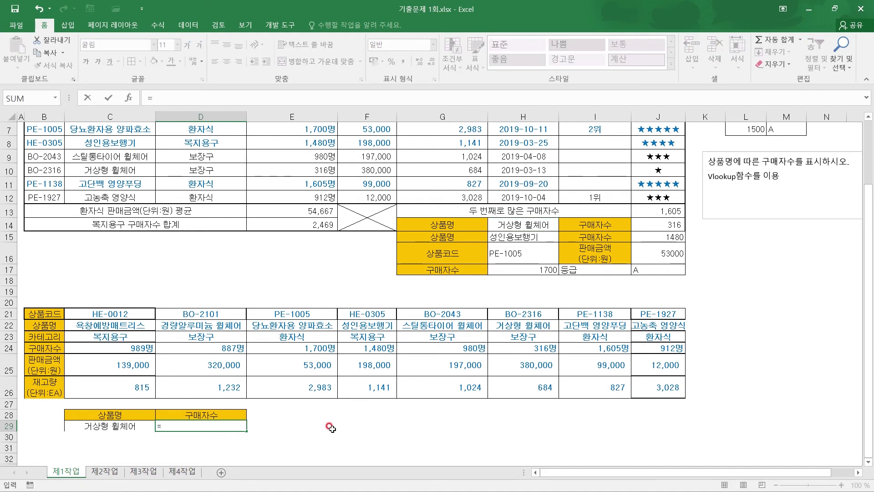
type("HL")
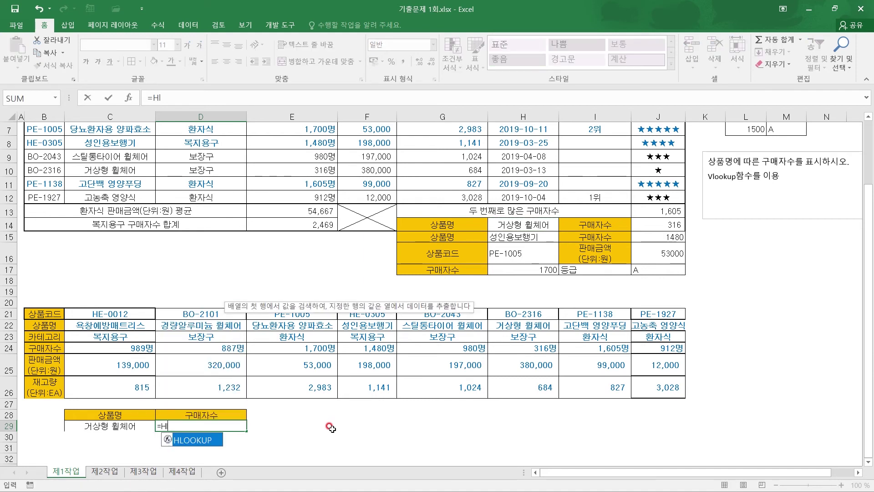
double_click(194, 439)
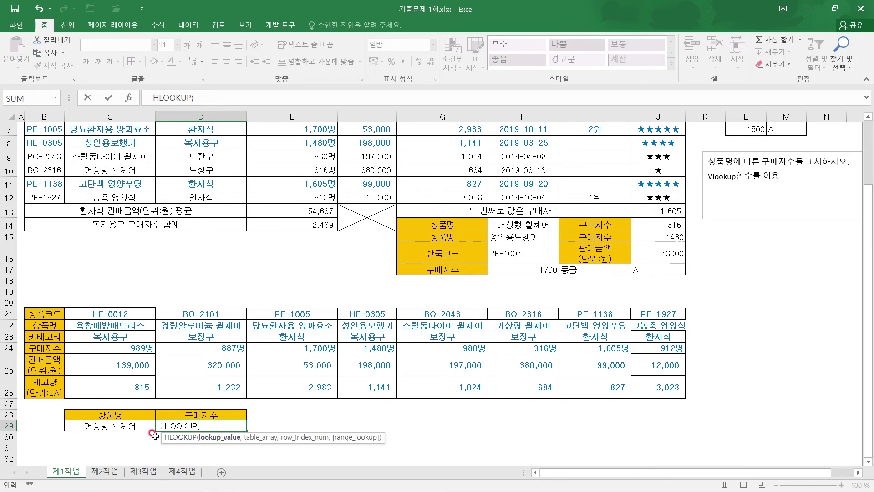
left_click(120, 426)
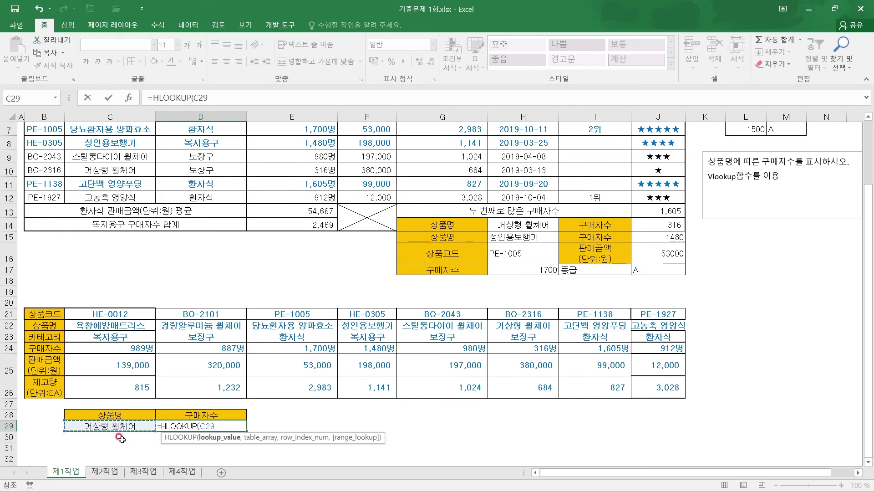
type(",")
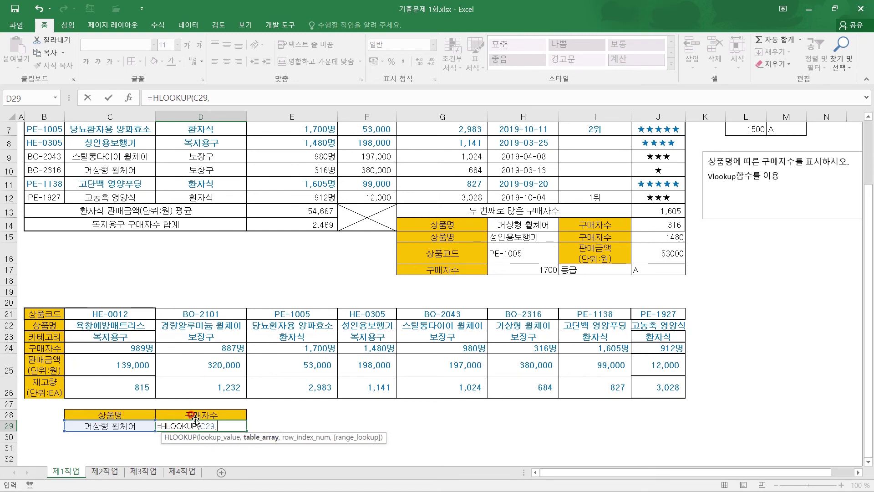
Step: Set the HLOOKUP table array to C22:J24, from the 상품명 row down to the 구매자수 row
left_click(84, 322)
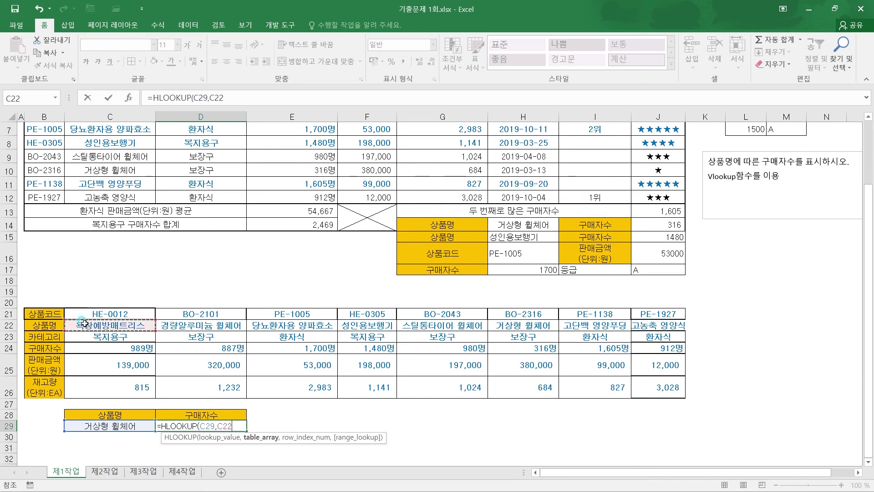
left_click_drag(85, 327, 661, 346)
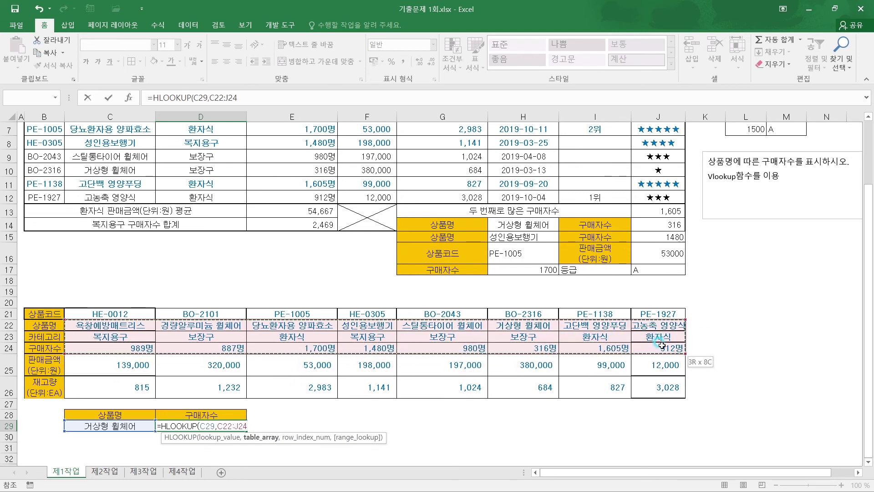
mouse_move(661, 346)
left_mouse_down()
mouse_move(664, 380)
mouse_move(663, 349)
left_mouse_up()
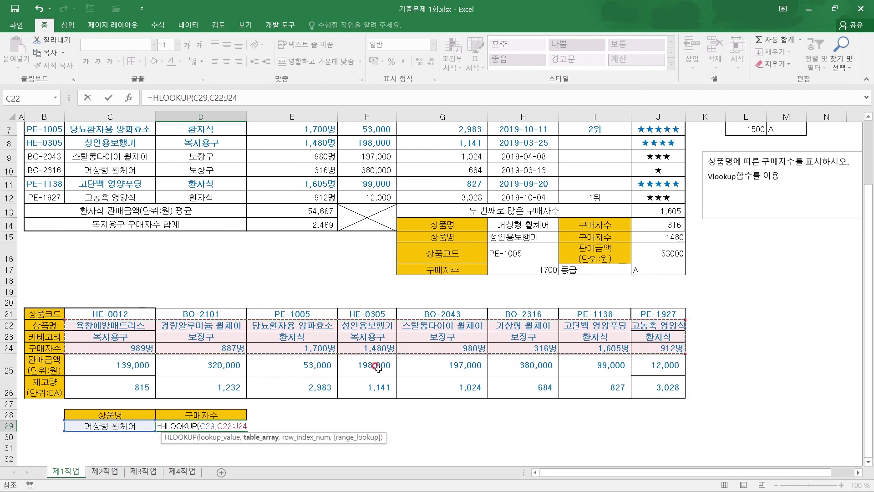
type(",")
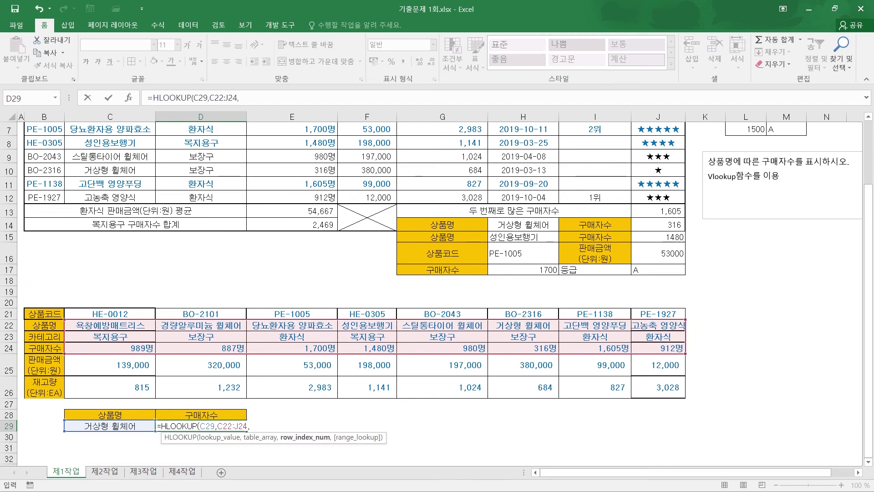
Step: Mark 거상형 휠체어 along the 상품명 row and number the rows down to its 구매자수 value
key("ctrl+2")
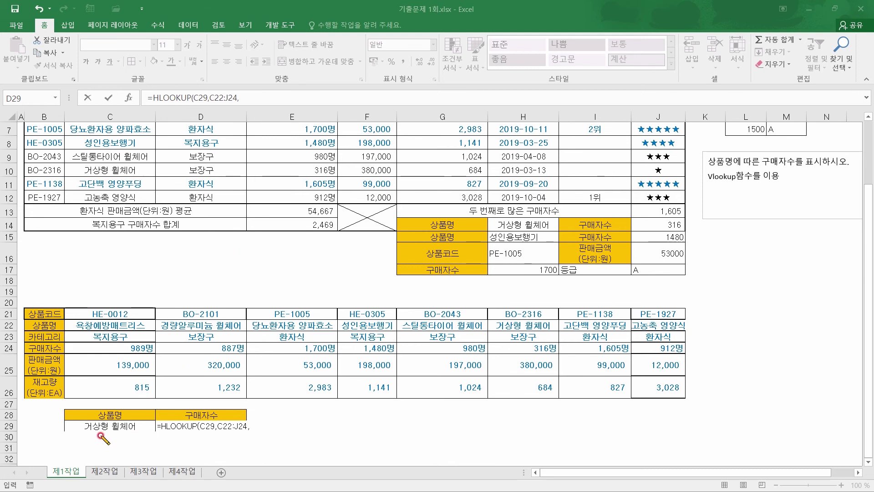
left_click_drag(85, 434, 116, 435)
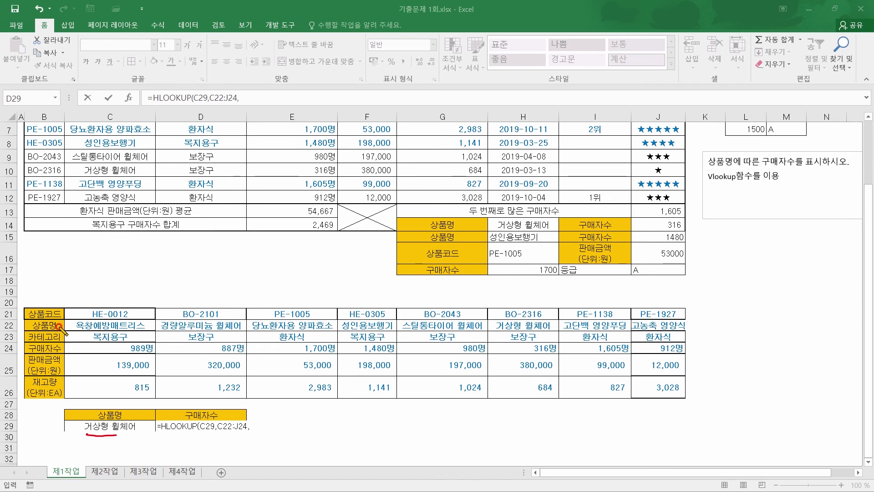
left_click_drag(66, 322, 68, 329)
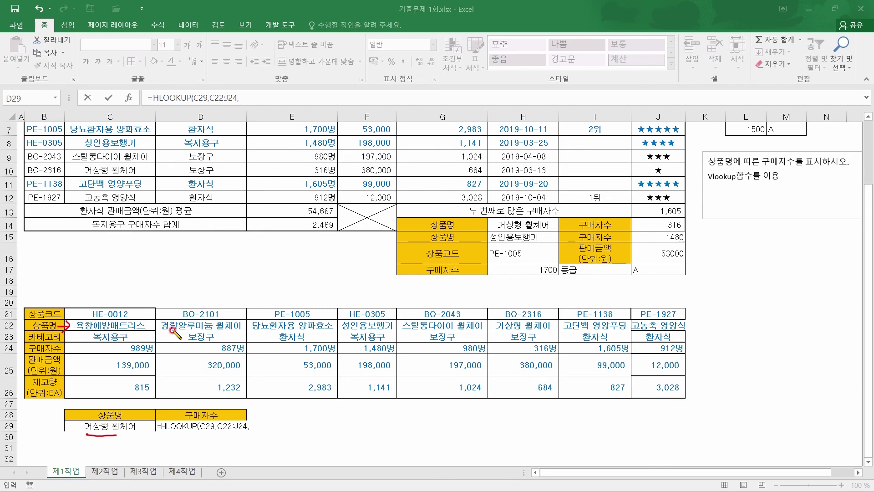
left_click_drag(213, 329, 254, 329)
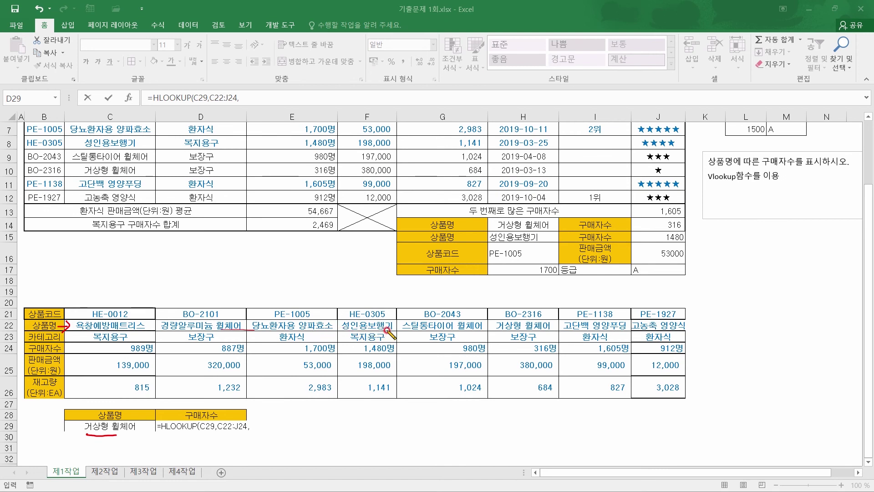
mouse_move(493, 330)
left_mouse_down()
mouse_move(522, 329)
mouse_move(501, 321)
mouse_move(555, 319)
mouse_move(557, 329)
left_mouse_up()
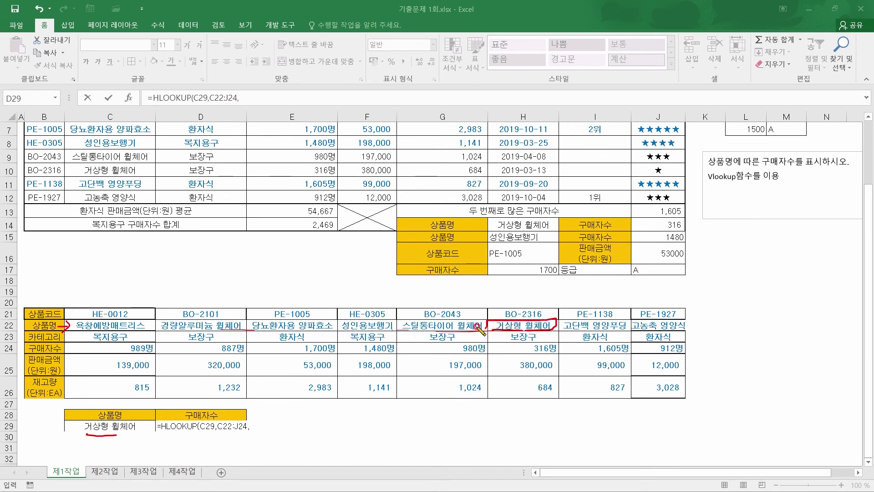
mouse_move(81, 320)
left_mouse_down()
mouse_move(84, 350)
mouse_move(74, 358)
left_mouse_up()
mouse_move(483, 334)
left_mouse_down()
mouse_move(494, 337)
mouse_move(485, 353)
mouse_move(560, 342)
mouse_move(564, 352)
mouse_move(523, 354)
left_mouse_up()
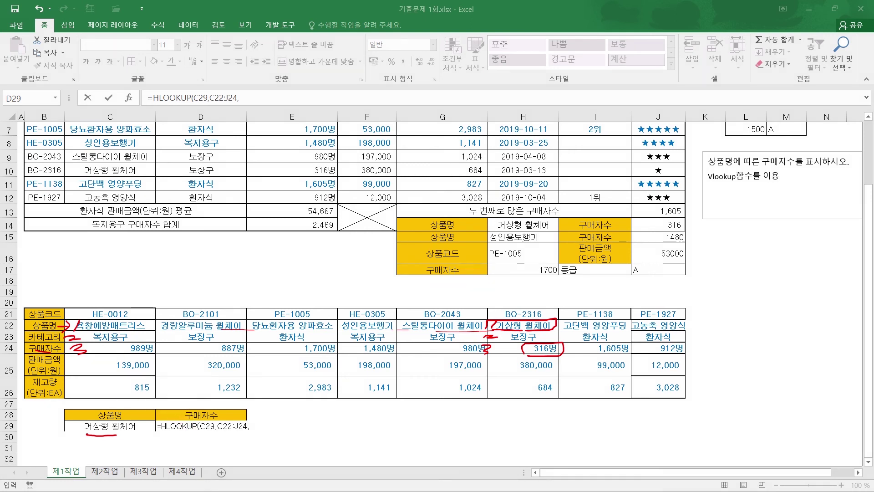
Step: Complete the D29 HLOOKUP formula with row index 3 and exact match FALSE
left_click(254, 427)
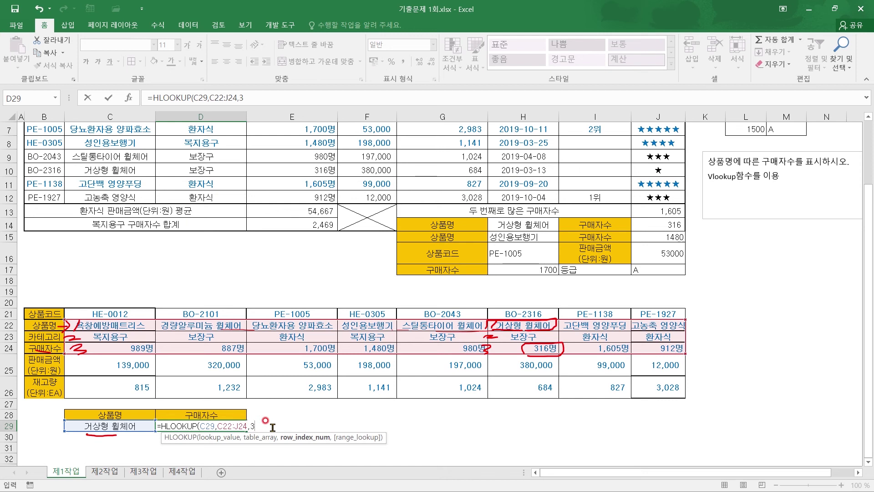
type(",")
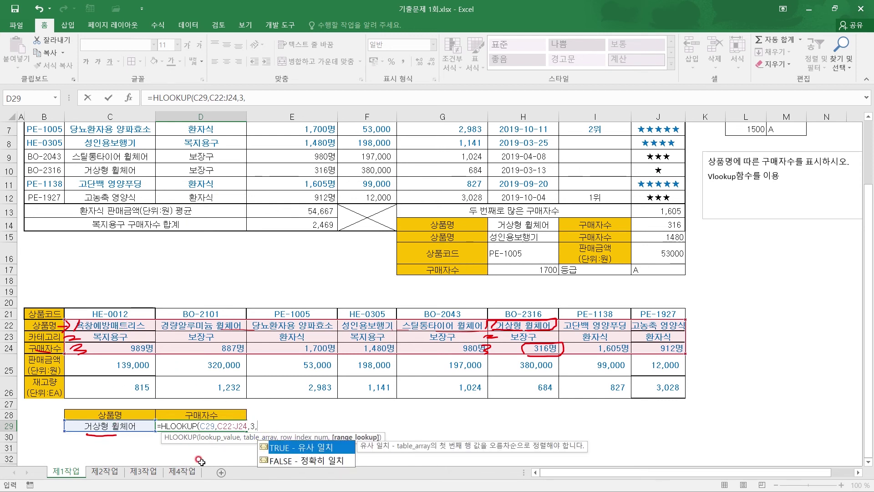
double_click(316, 461)
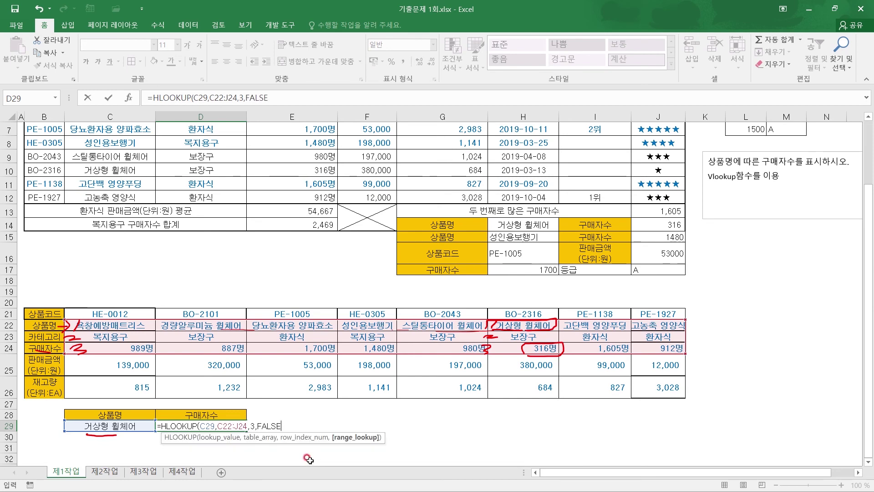
key("Return")
left_click(233, 424)
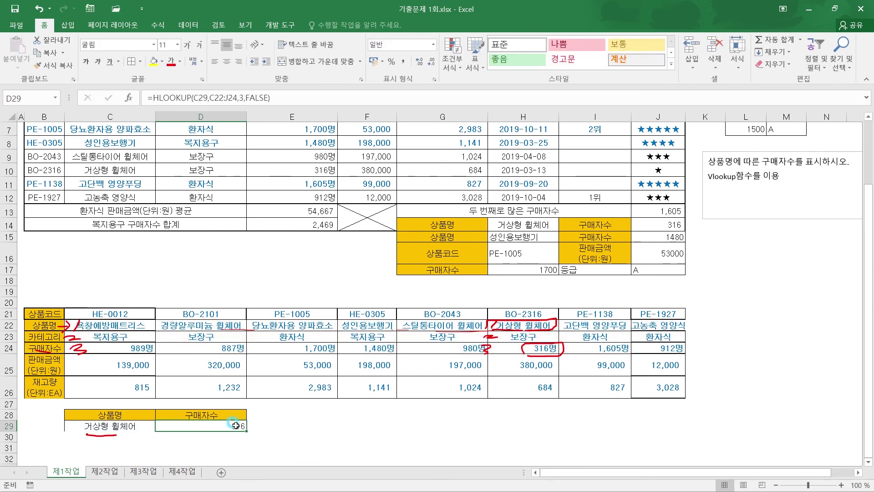
Step: Choose 성인용보행기 as the product in C29 and check D29 against its buyer count in the transposed table
left_click(132, 424)
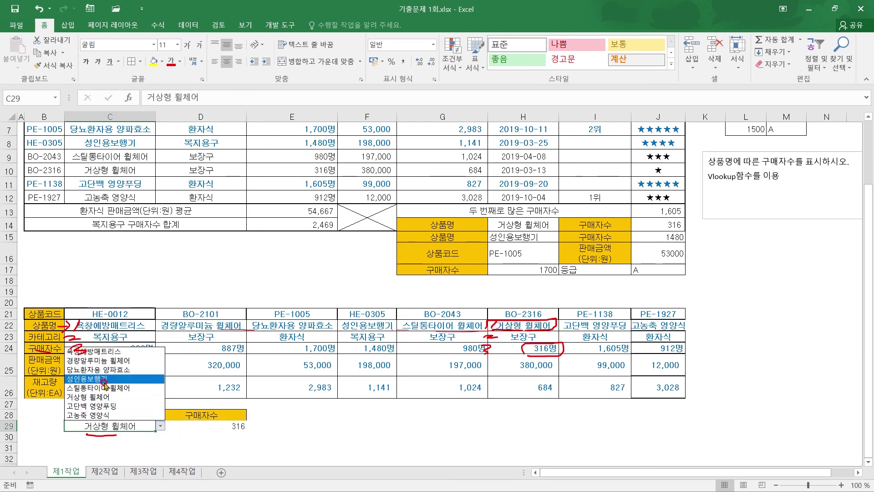
left_click(104, 382)
key("Right")
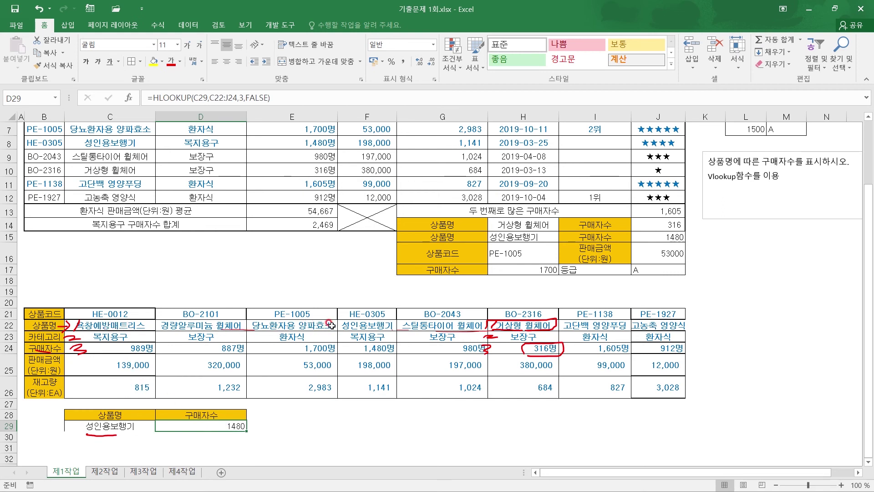
left_click(360, 324)
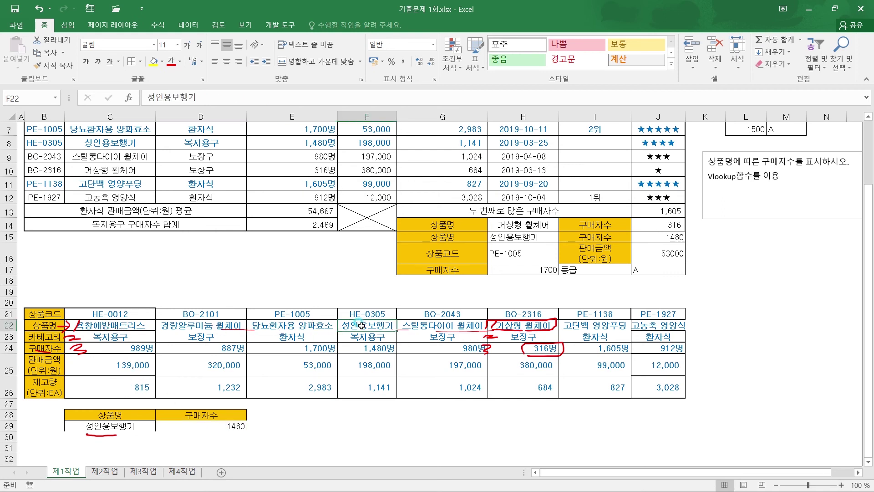
left_click(371, 352)
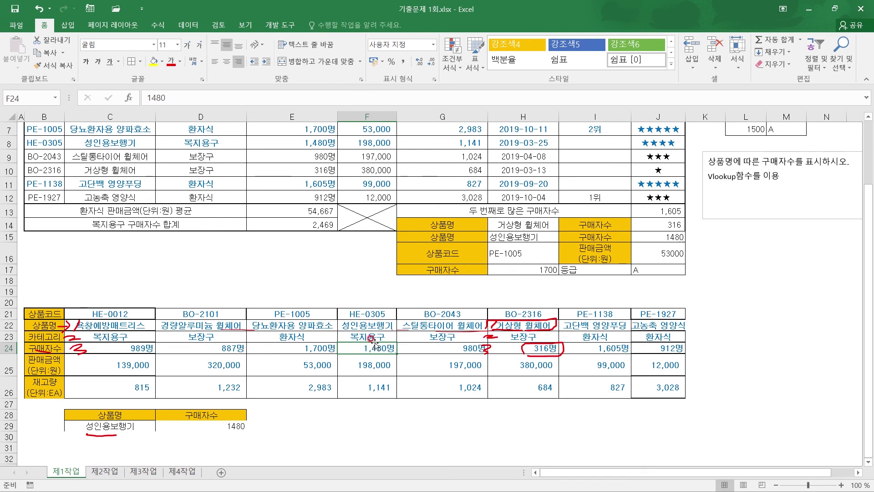
Step: Compare the vertical layout of the product and grade tables with the horizontal rows of the transposed table
scroll(365, 323, "up", 2)
scroll(347, 312, "down", 2)
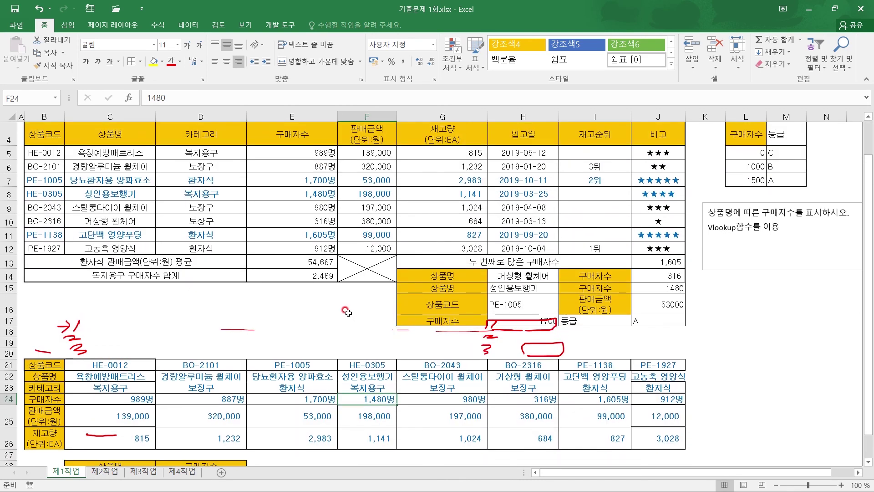
scroll(347, 312, "up", 2)
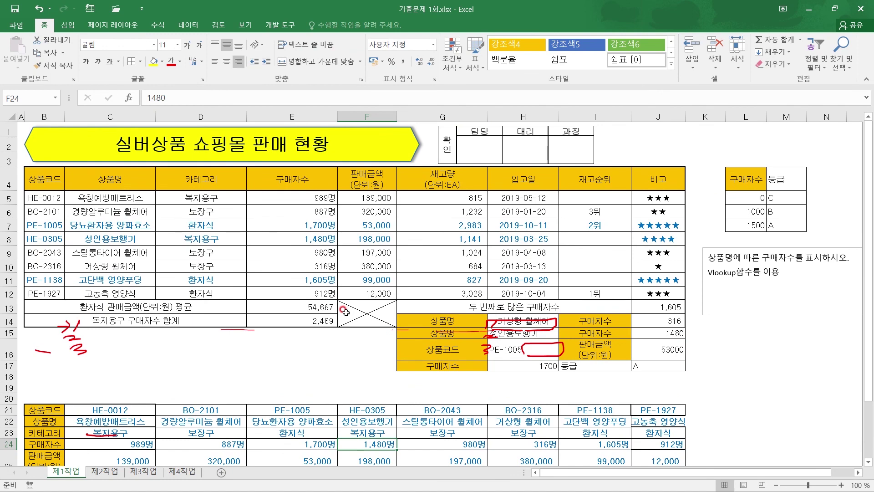
left_click_drag(126, 180, 114, 253)
left_click_drag(742, 177, 781, 227)
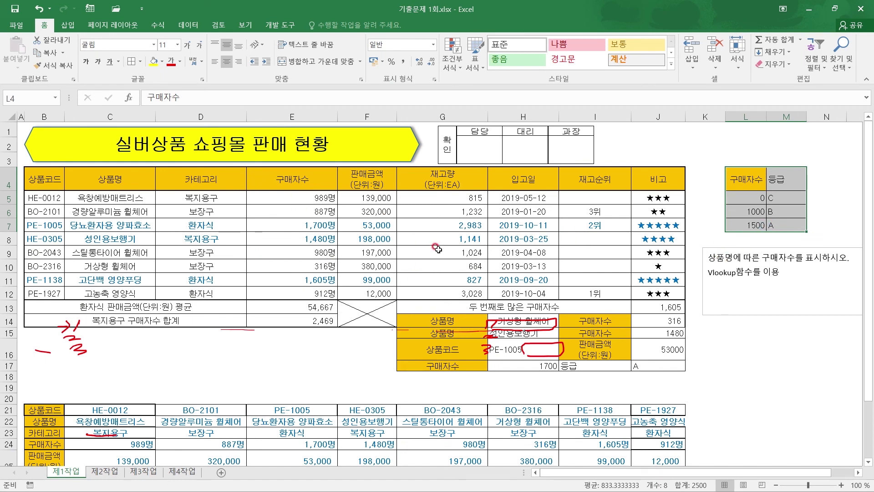
scroll(437, 248, "down", 2)
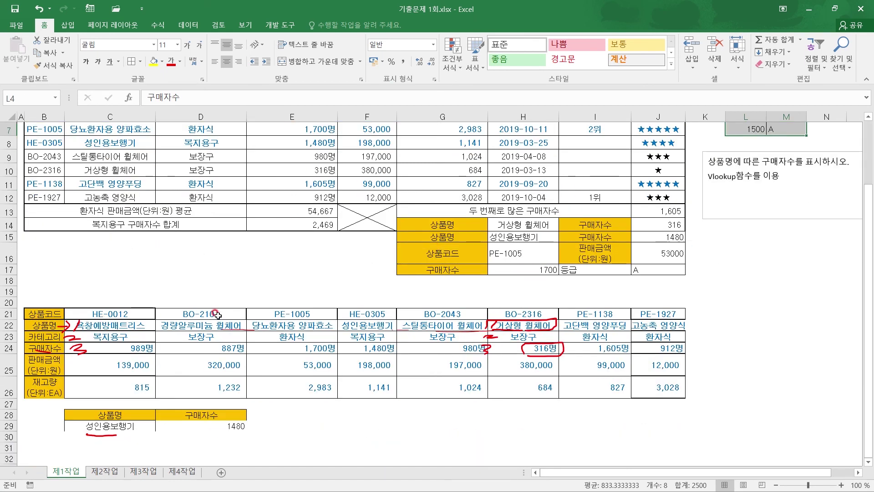
scroll(181, 374, "down", 1)
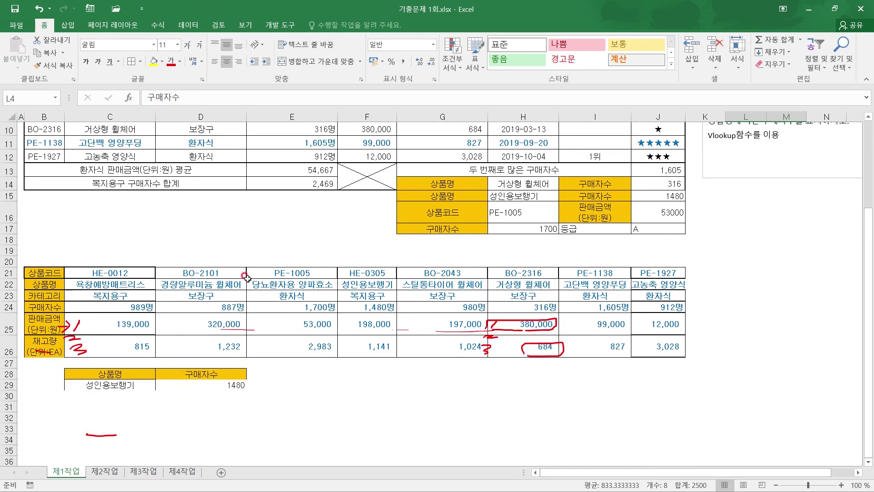
left_click_drag(76, 272, 524, 273)
left_click(9, 272)
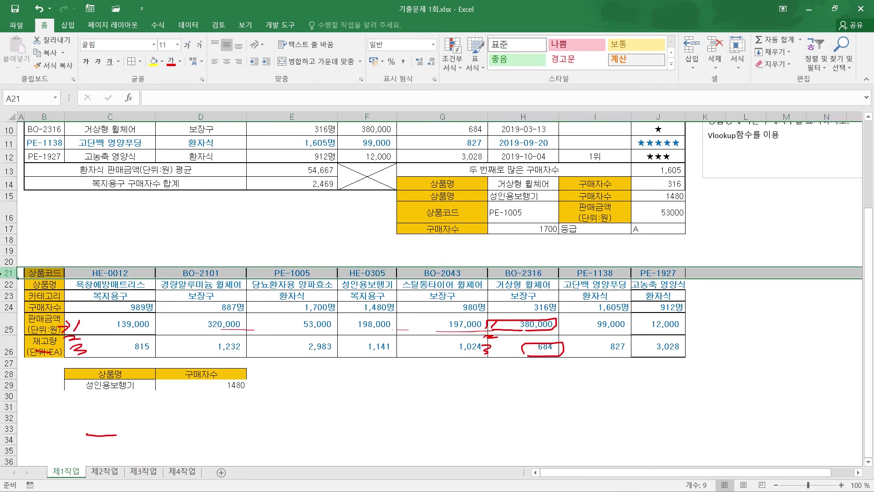
left_click(140, 281)
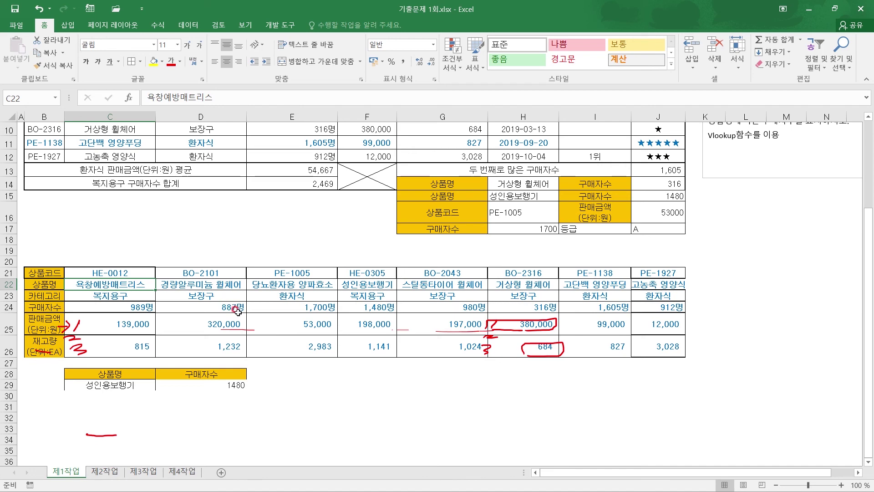
Step: Copy the 구매자수/등급 table in L4:M7 and paste it transposed at L21
scroll(298, 308, "up", 3)
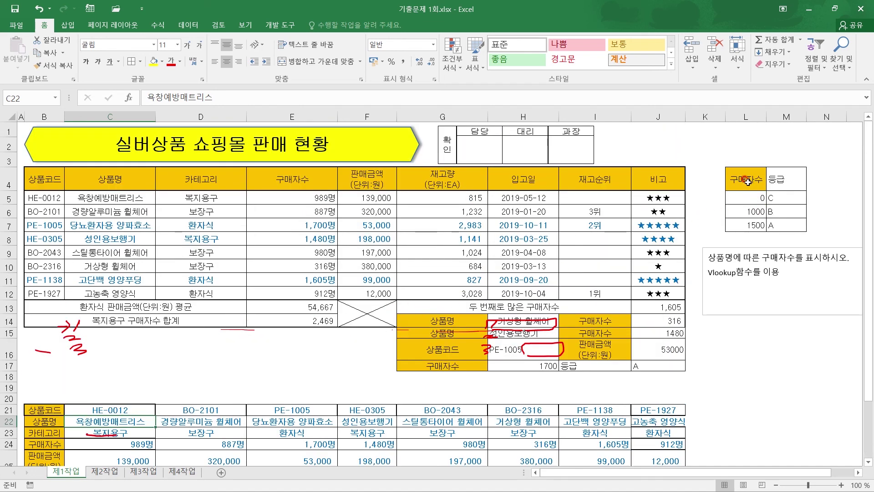
left_click_drag(747, 181, 772, 218)
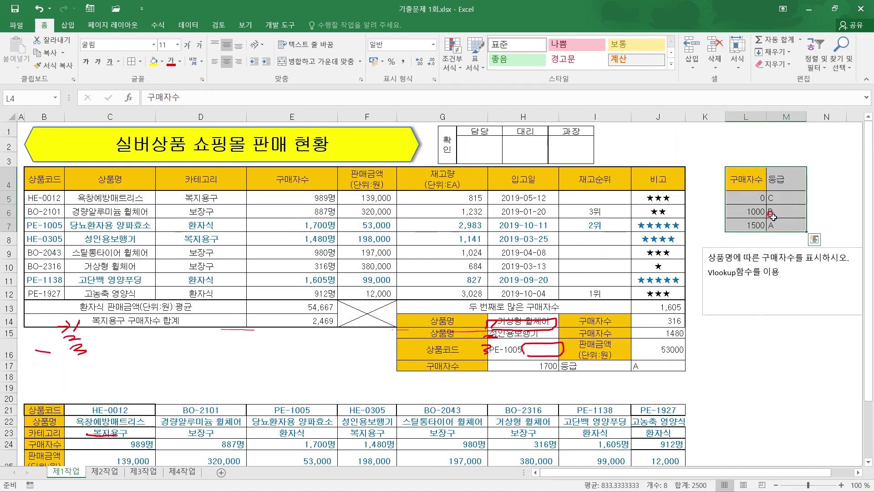
left_click(68, 46)
scroll(774, 392, "down", 2)
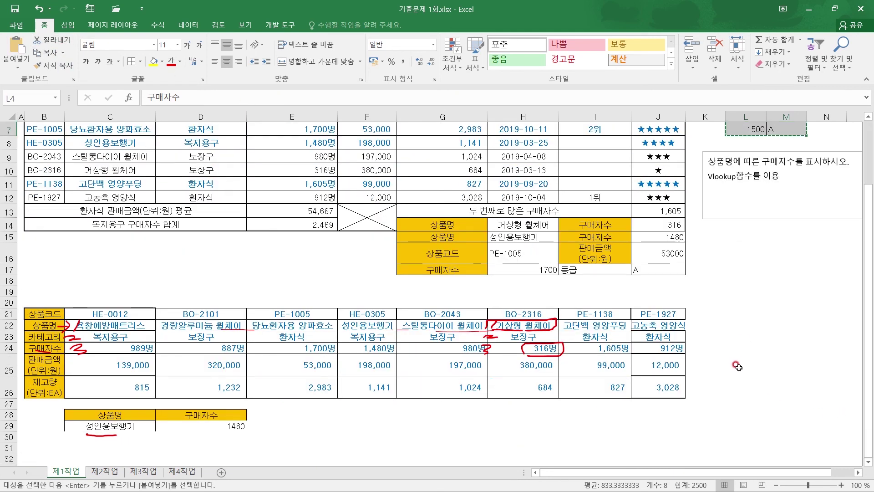
left_click(730, 314)
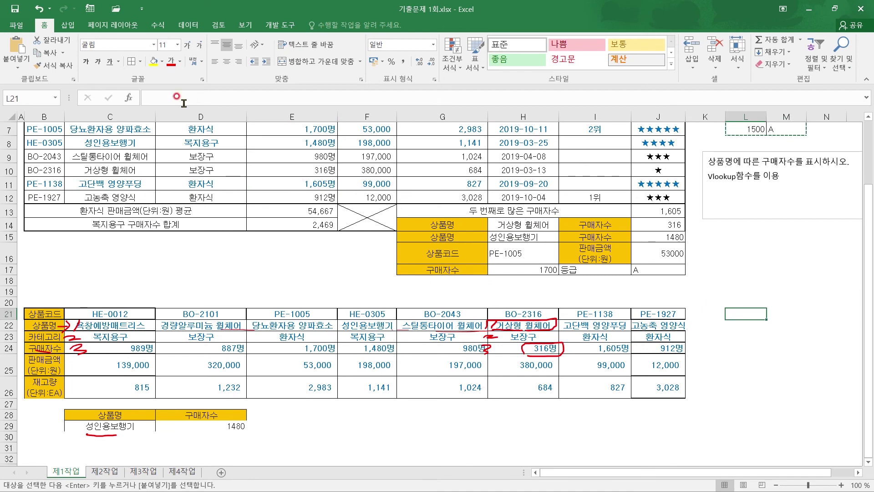
left_click(20, 67)
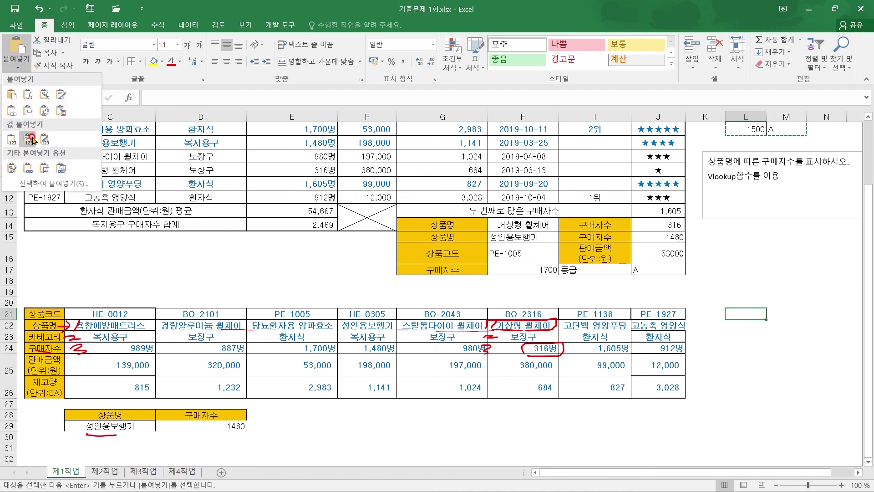
left_click(37, 182)
left_click(455, 241)
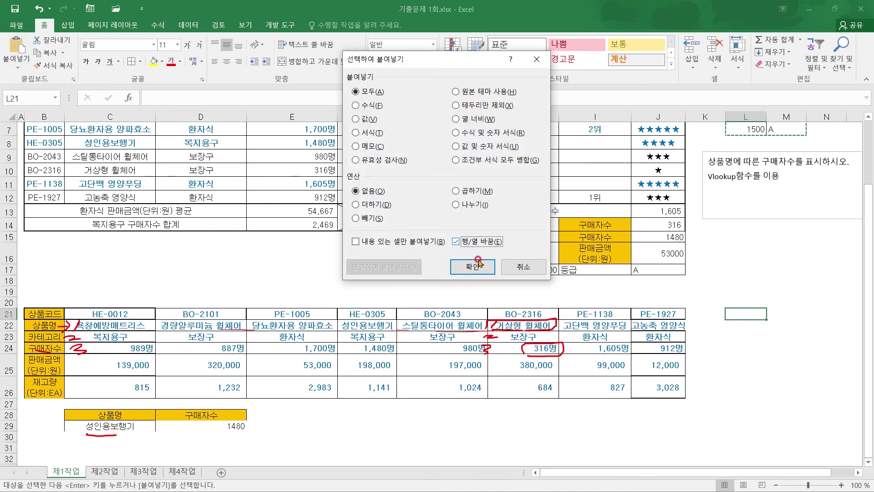
left_click(472, 267)
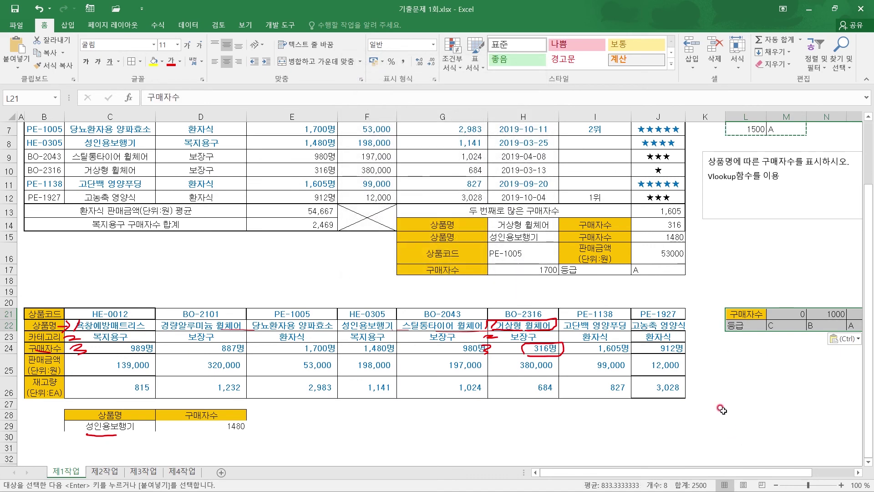
Step: Copy the 구매자수/등급 lookup row G17:J17 to F28 and clear the pasted grade formula in I28
left_click_drag(727, 474, 771, 473)
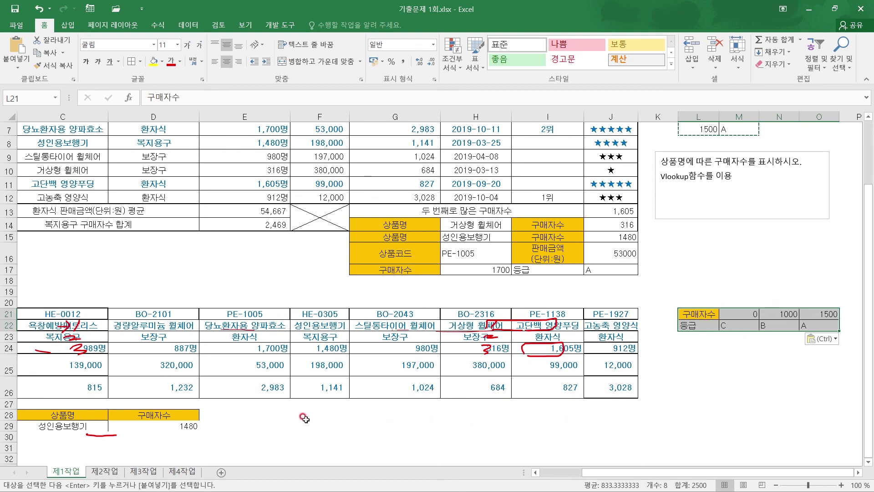
left_click(391, 272)
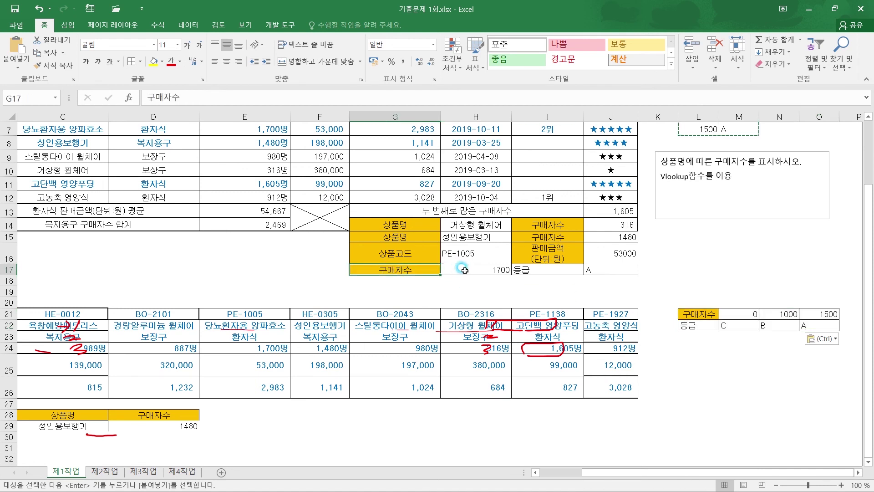
left_click_drag(464, 270, 609, 269)
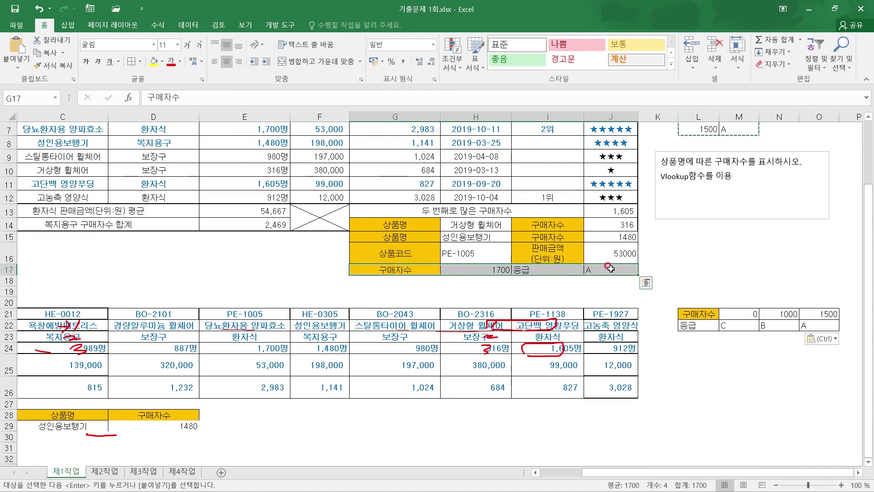
key("ctrl+c")
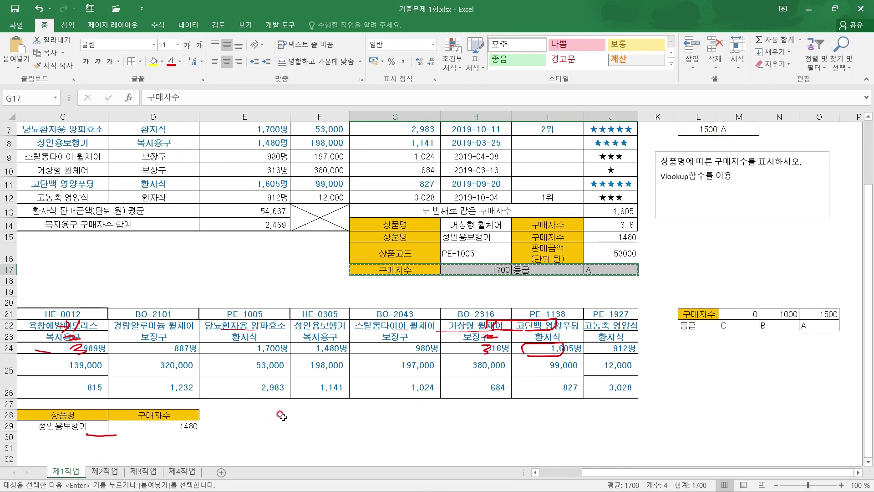
left_click(316, 414)
key("ctrl+v")
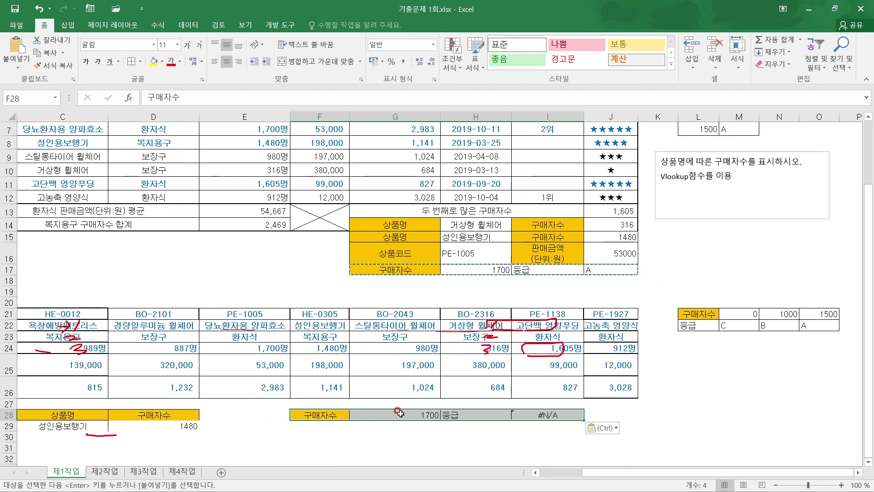
left_click(535, 418)
key("Delete")
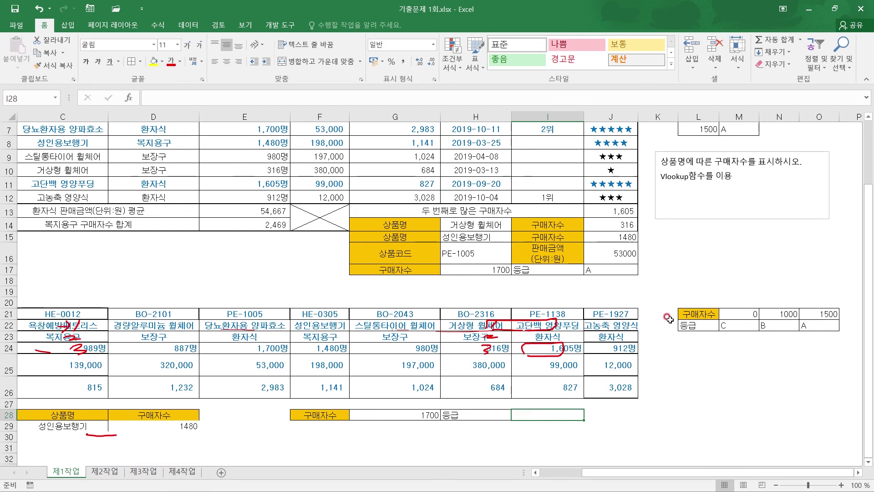
Step: Start an HLOOKUP formula in I28 with the buyer count in G28 as the lookup value
left_click_drag(726, 314, 819, 314)
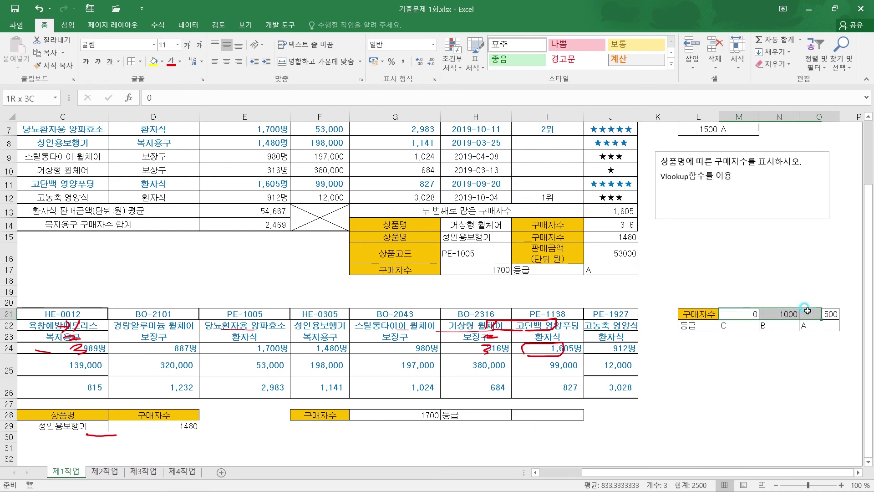
left_click(514, 414)
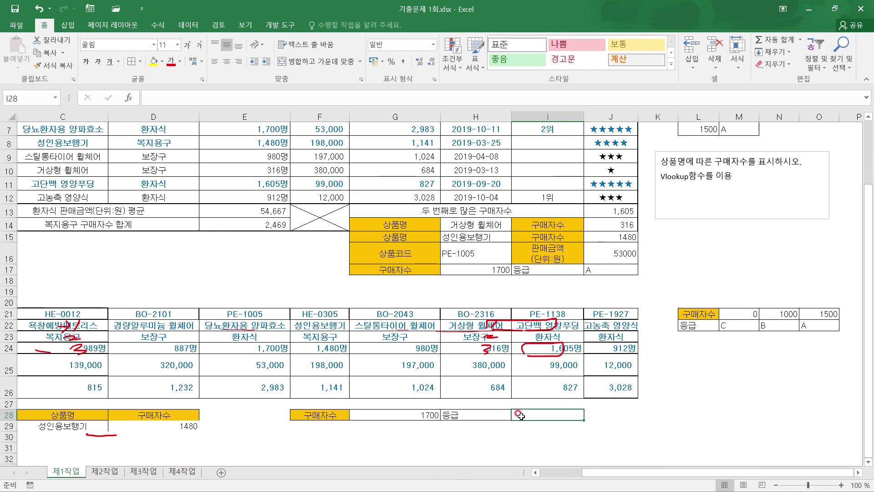
type("=")
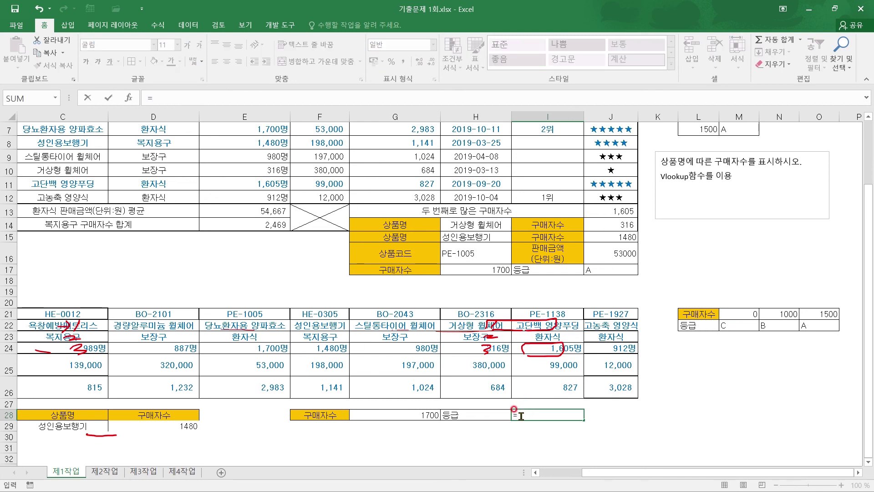
type("hl")
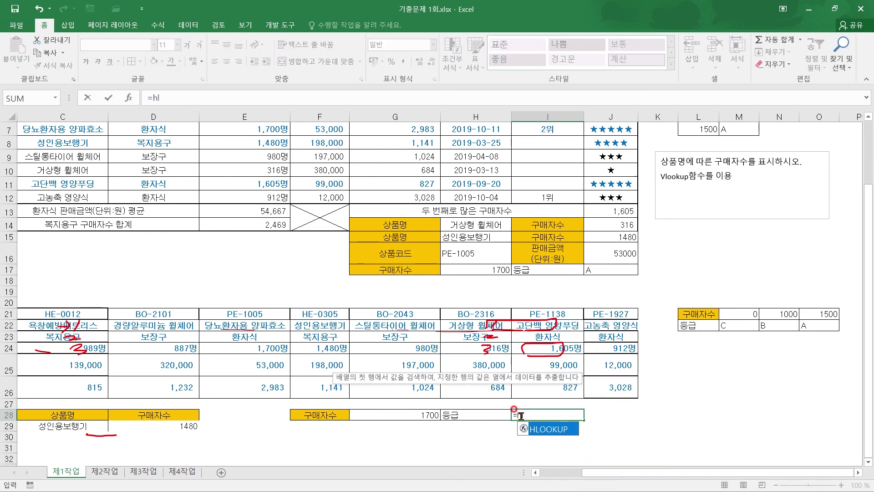
double_click(549, 431)
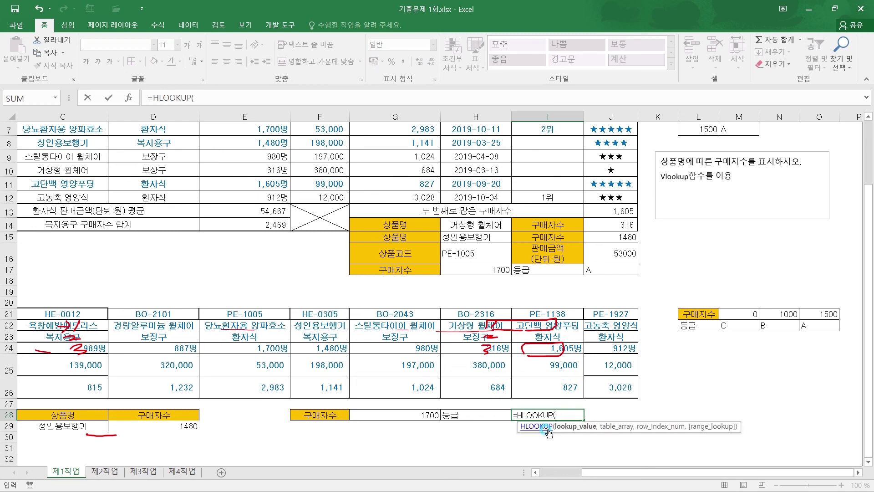
left_click(420, 415)
type(",")
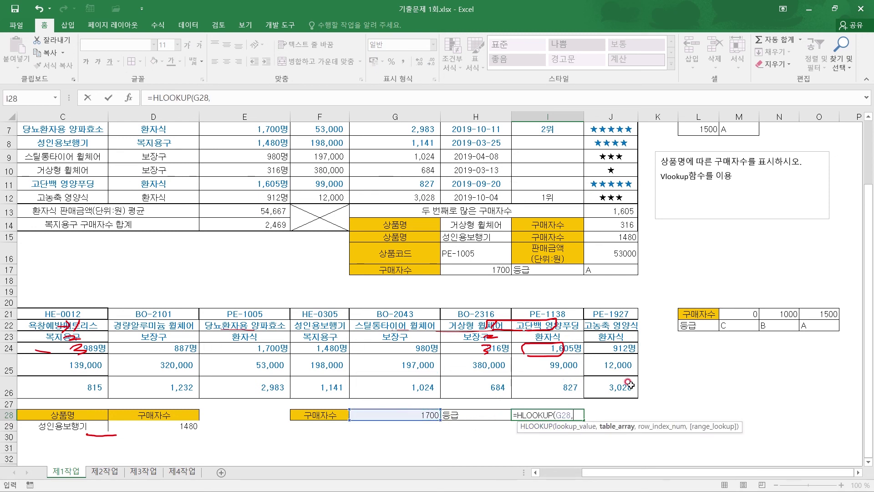
Step: Complete the I28 HLOOKUP formula with table range M21:O22, row index 2 and approximate match TRUE
left_click_drag(728, 314, 837, 329)
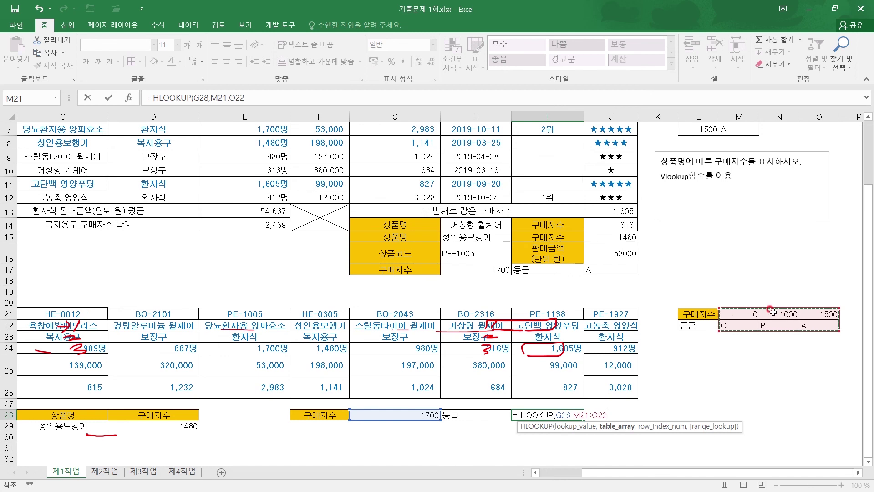
type(",")
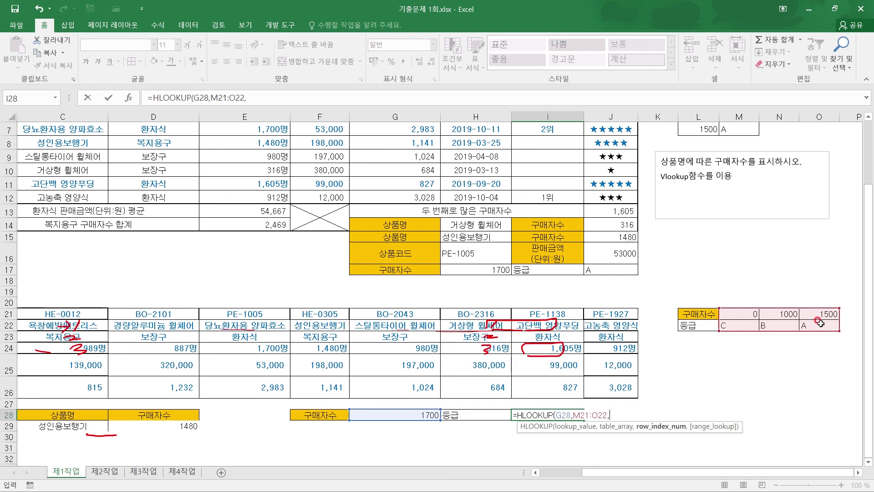
type(",")
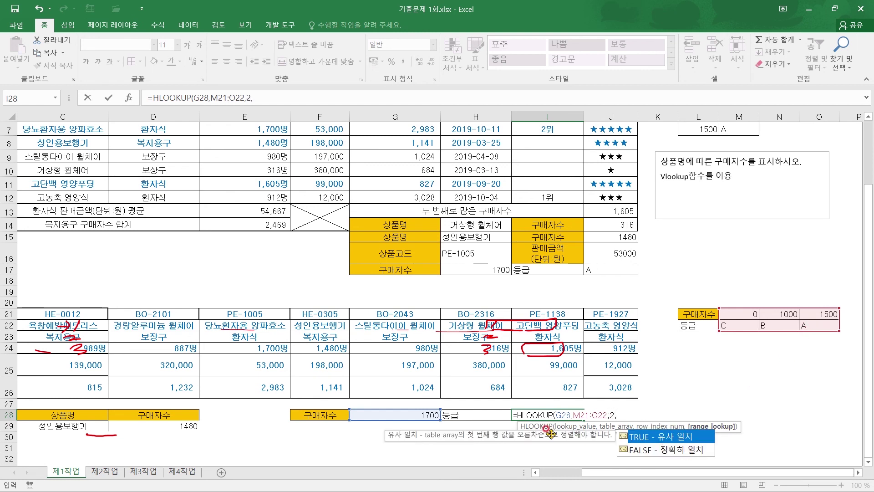
double_click(674, 438)
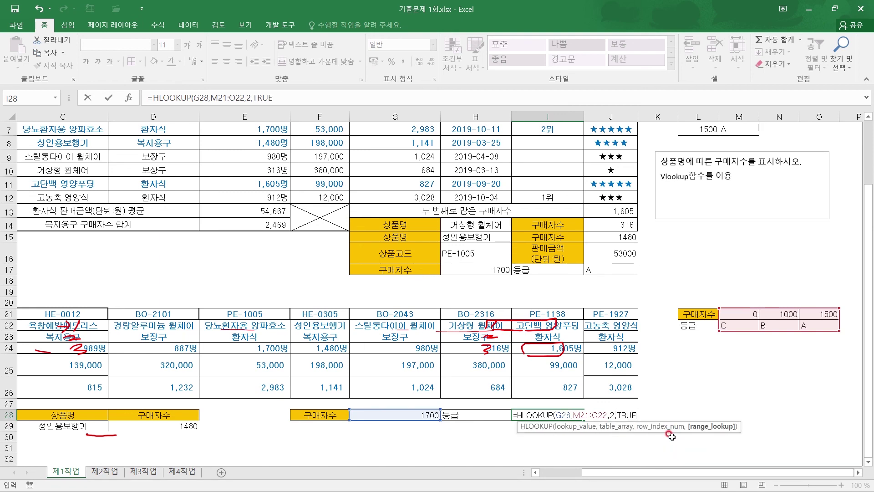
key("Return")
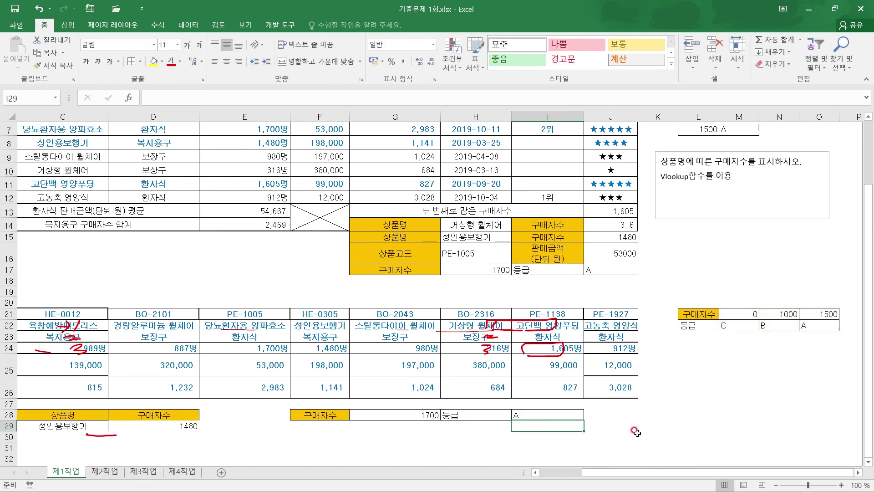
Step: Review the I28 HLOOKUP formula alongside the vertical and transposed tables, and clear the red pen marks
left_click(556, 416)
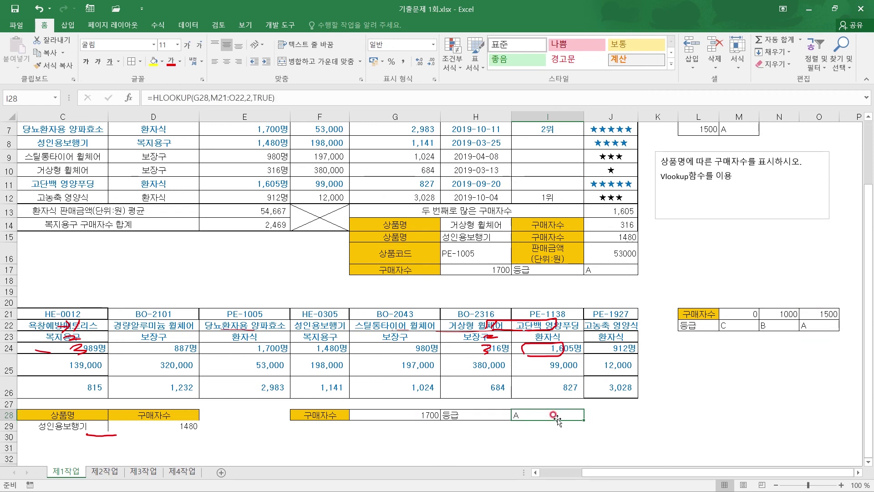
scroll(556, 418, "up", 2)
scroll(556, 428, "down", 3)
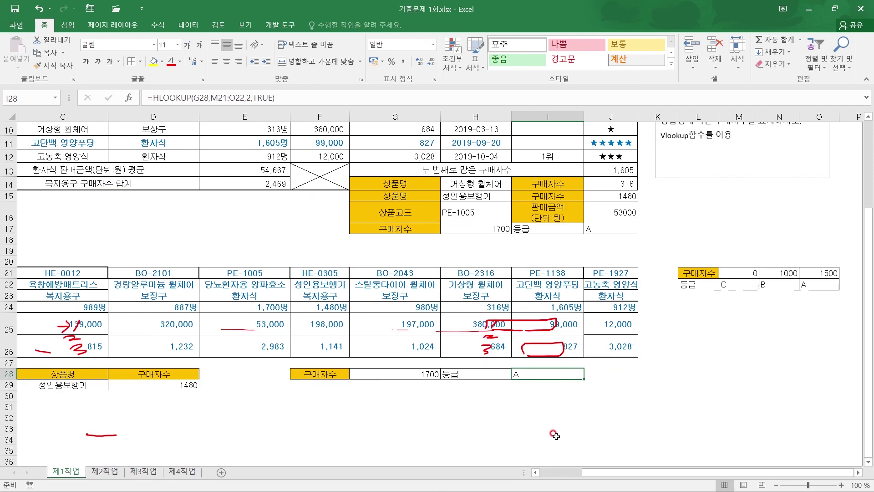
scroll(555, 435, "up", 2)
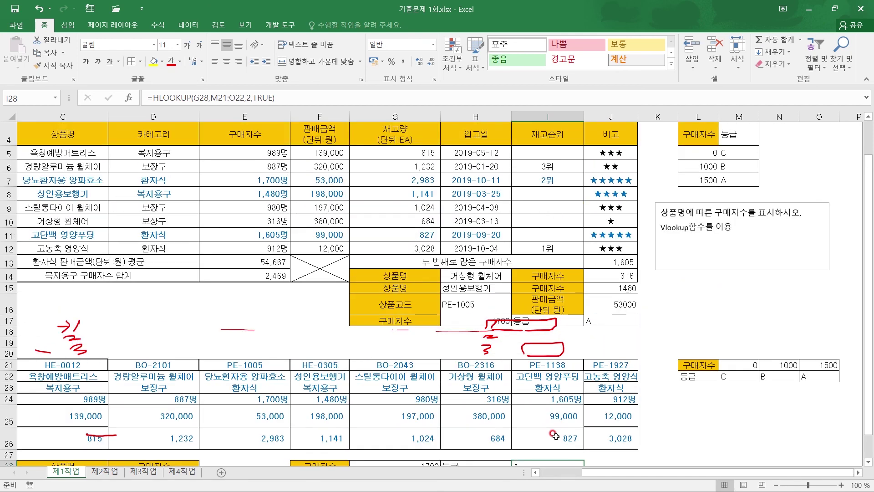
scroll(555, 436, "down", 2)
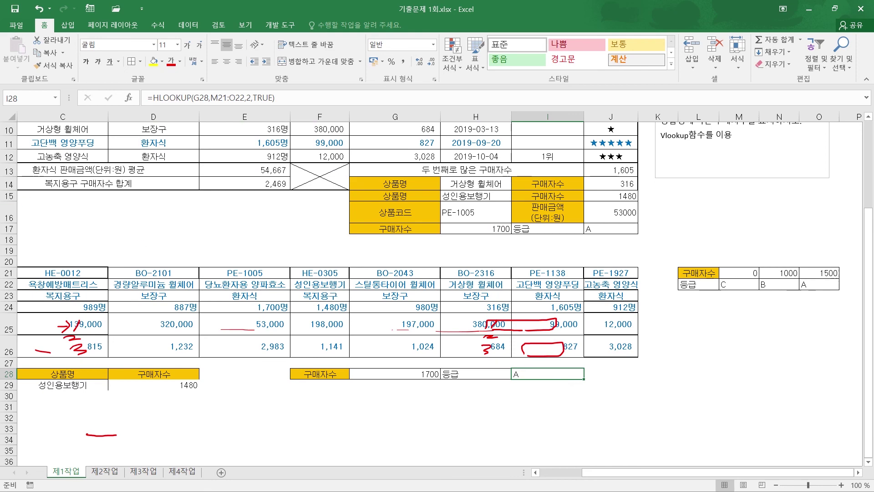
key("Escape")
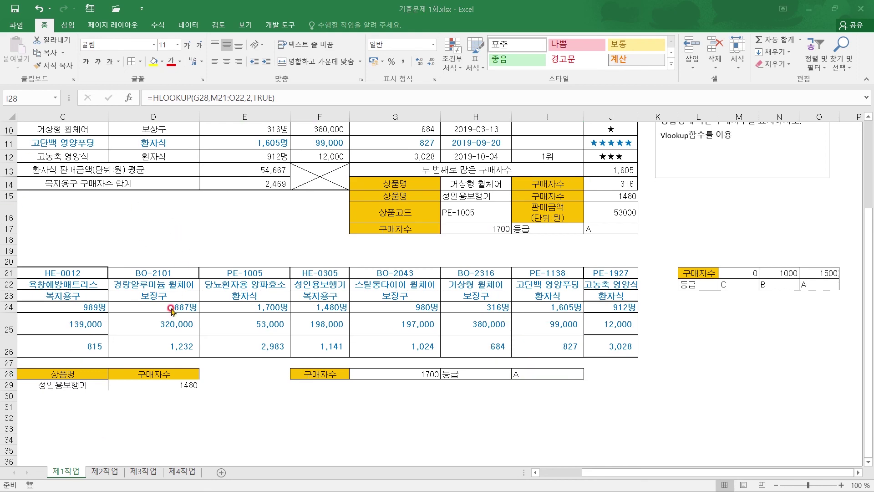
scroll(188, 255, "up", 3)
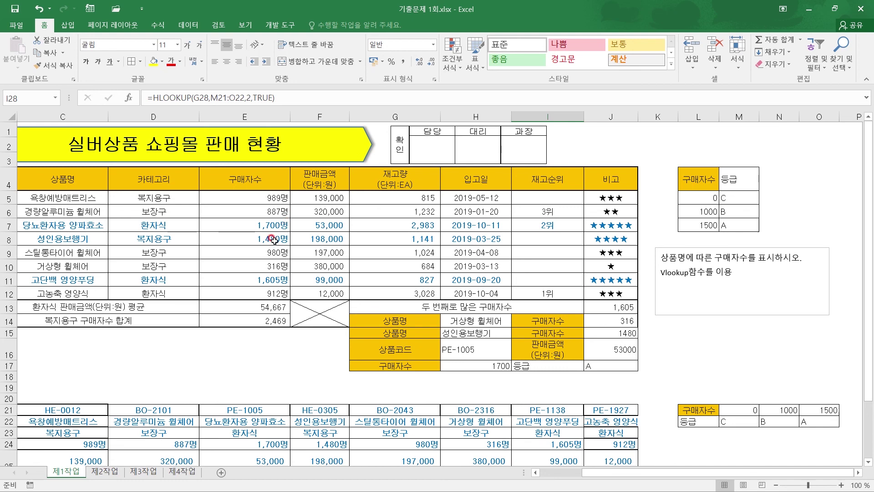
scroll(234, 293, "down", 3)
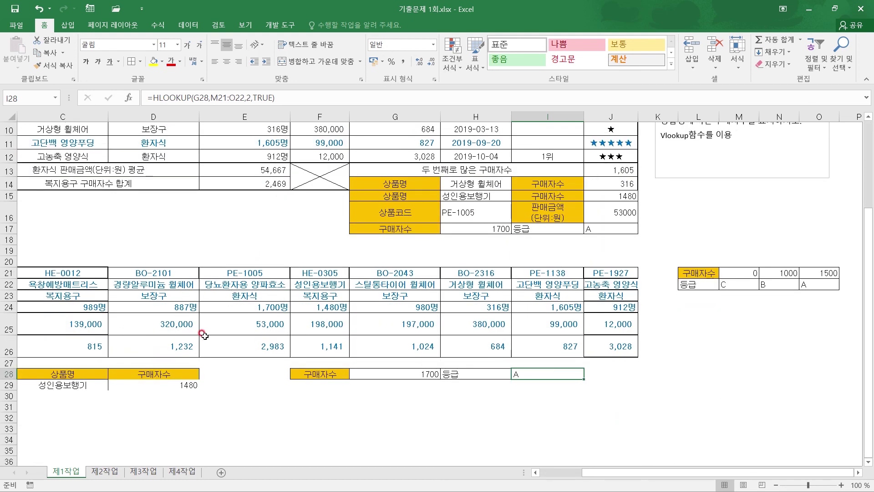